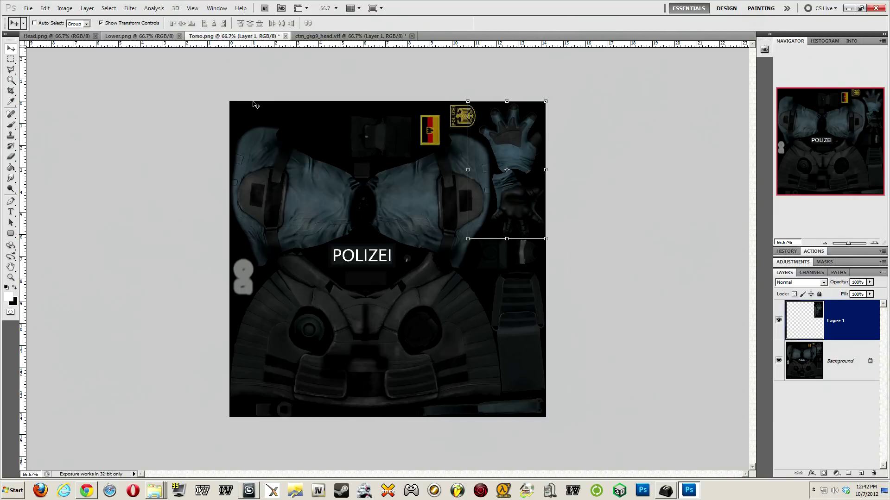
- Check the Lower.png and Head.png textures, and set the UV editor background to CheckerPattern in 3ds Max
left_click(111, 36)
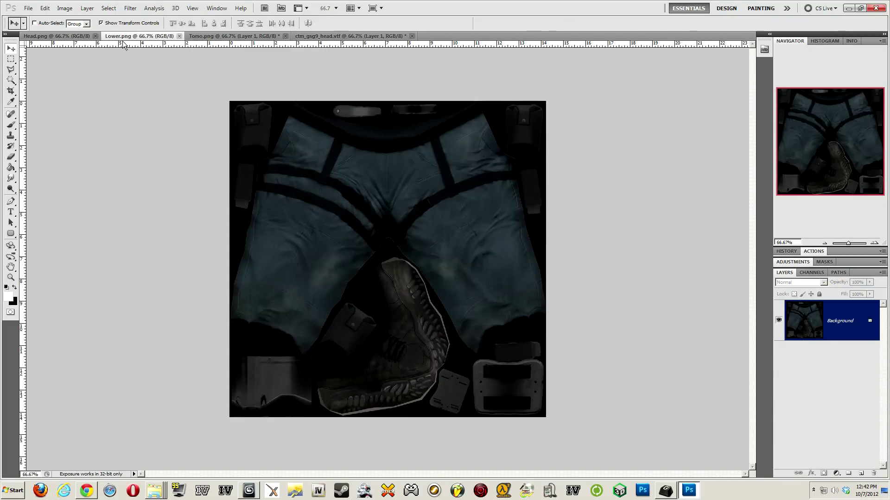
left_click(45, 37)
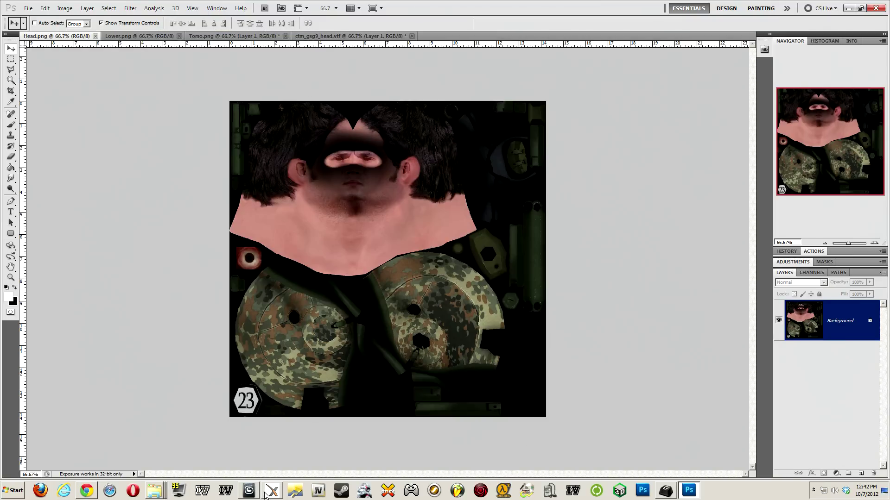
left_click(249, 490)
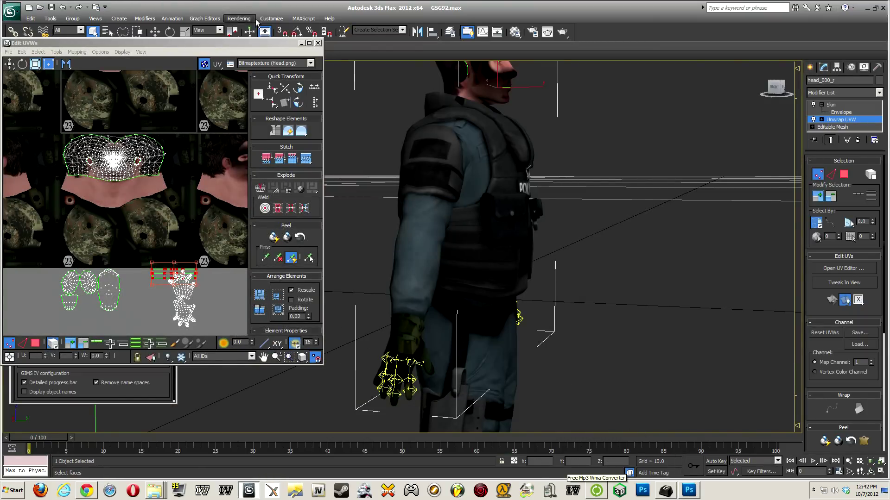
left_click(308, 63)
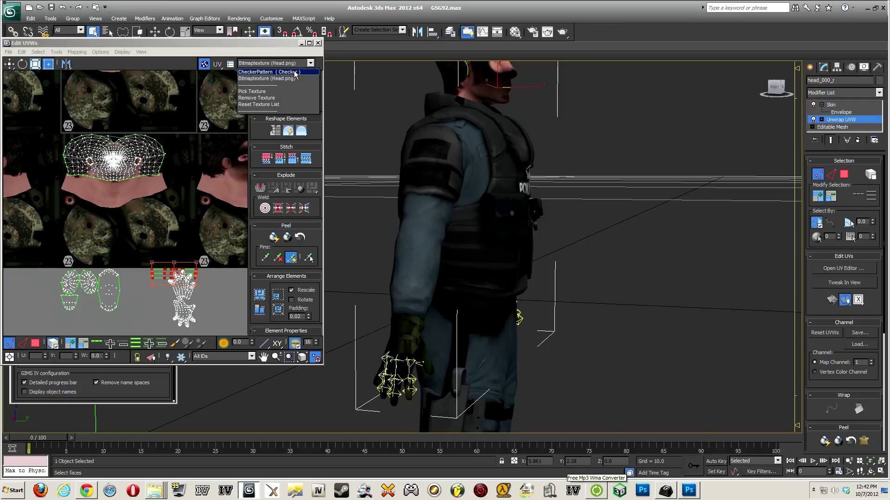
left_click(295, 72)
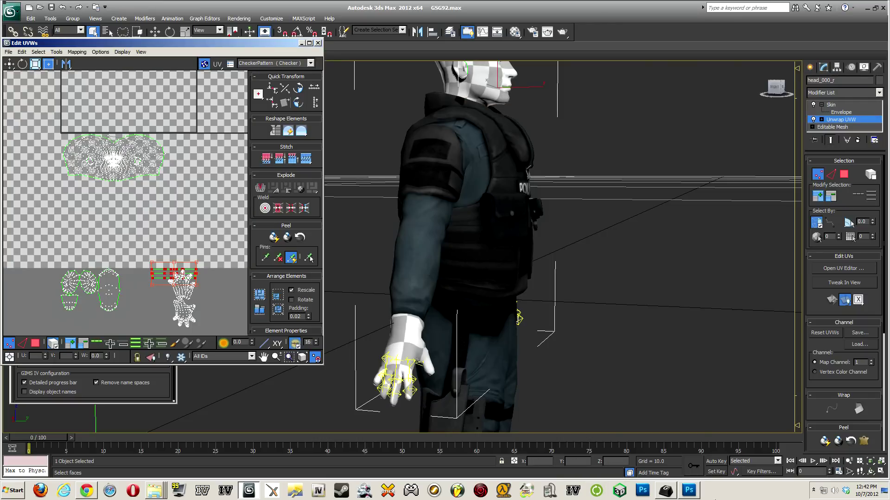
- Switch to Photoshop, paste the copied glove texture into Head.png and position it over the lower part of the second camouflage helmet piece
left_click(697, 496)
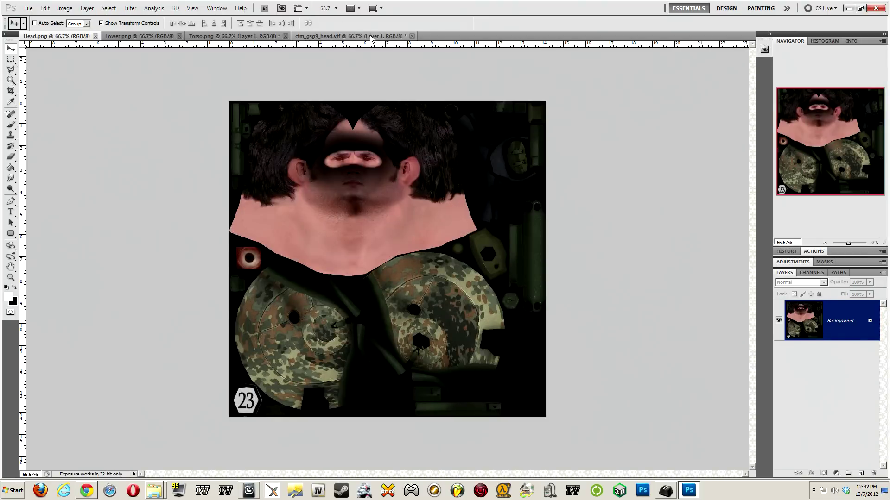
key("ctrl+v")
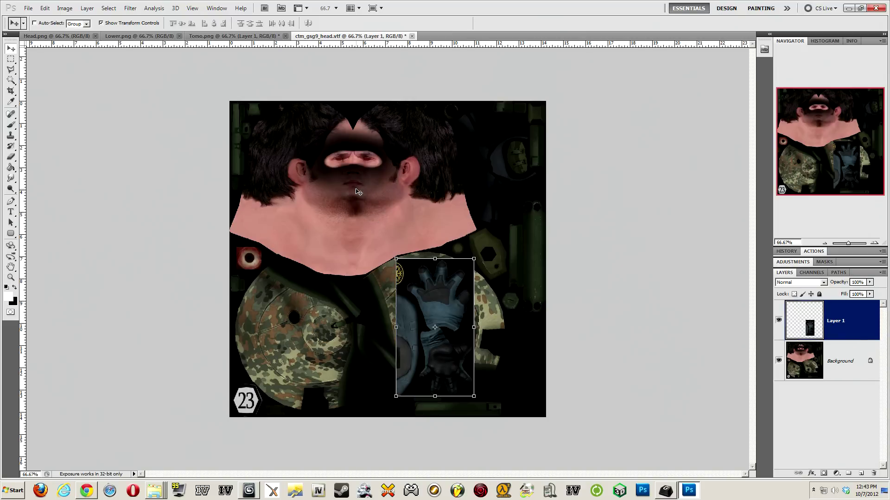
left_click(74, 36)
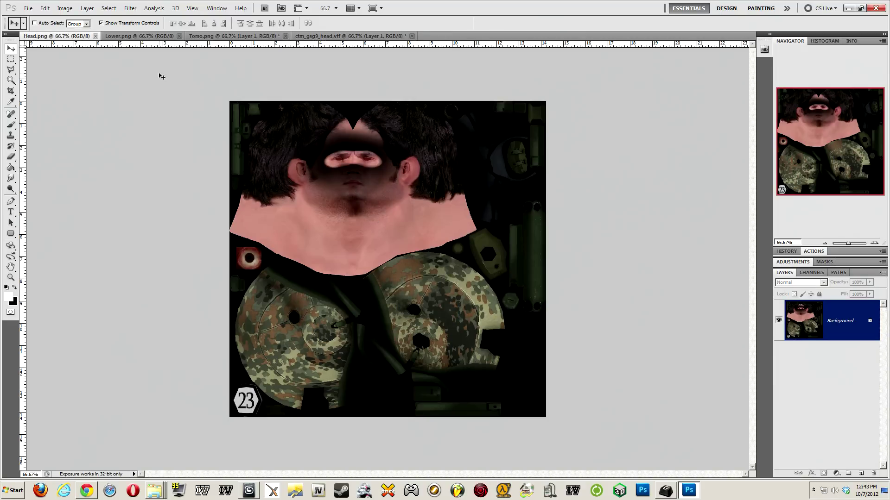
key("ctrl+v")
left_click_drag(381, 223, 445, 311)
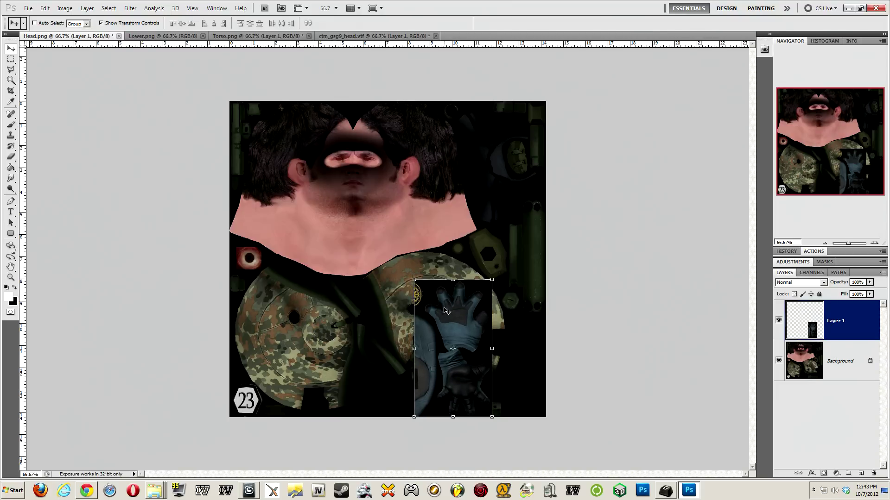
- Save the edited head texture in PNG format as Head.png, replacing the existing file and accepting the interlaced option
key("ctrl+s")
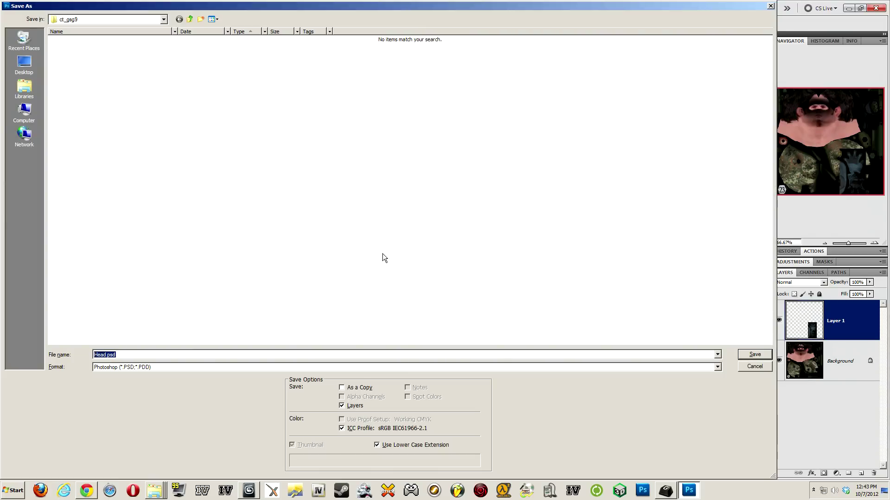
left_click(268, 367)
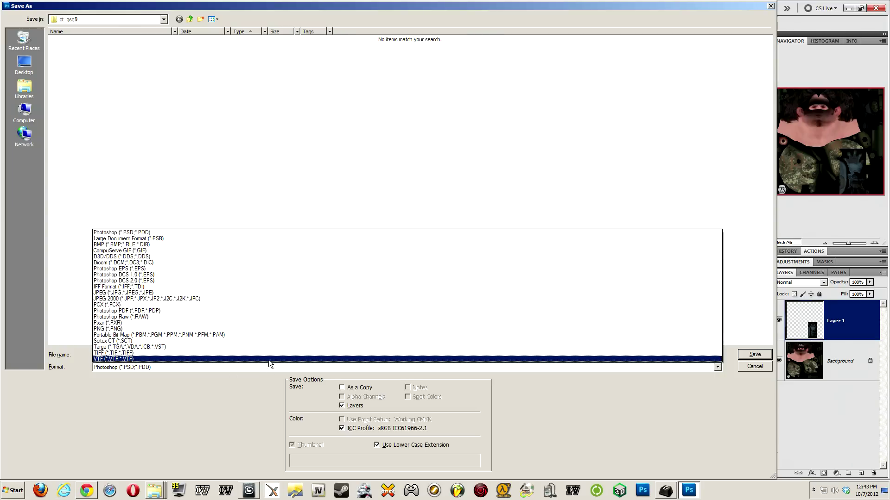
left_click(260, 329)
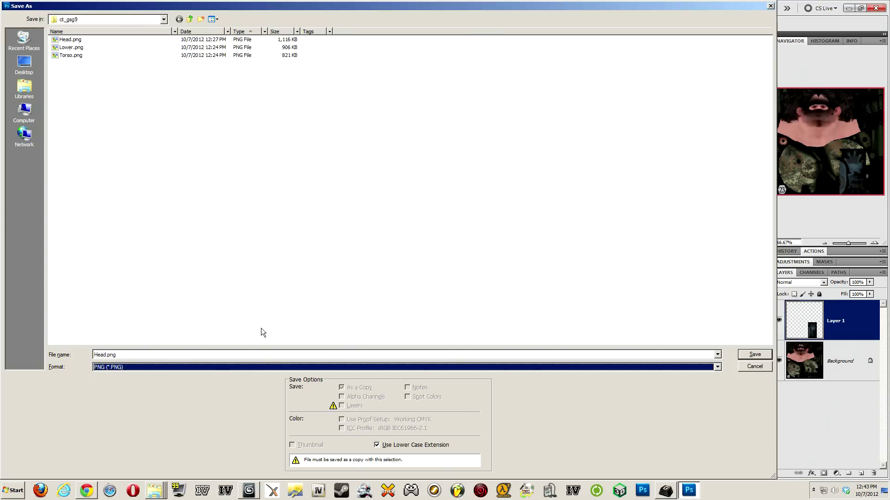
left_click(85, 39)
left_click(754, 354)
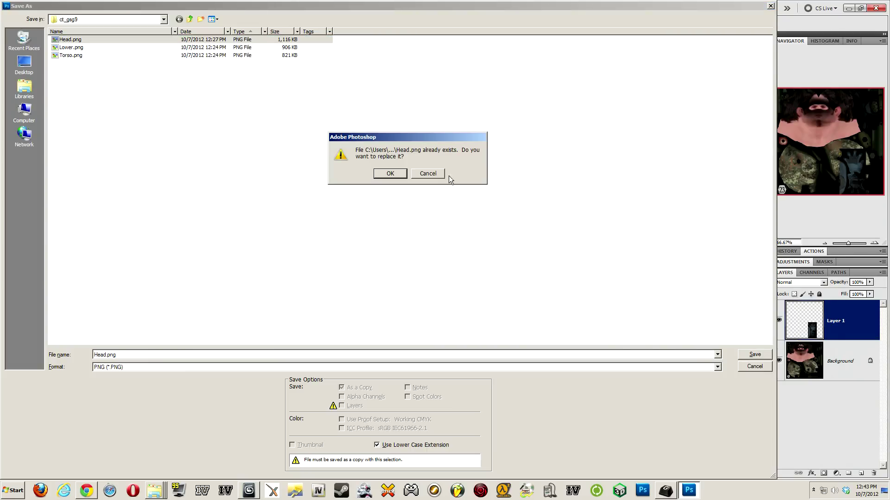
left_click(384, 174)
left_click(477, 183)
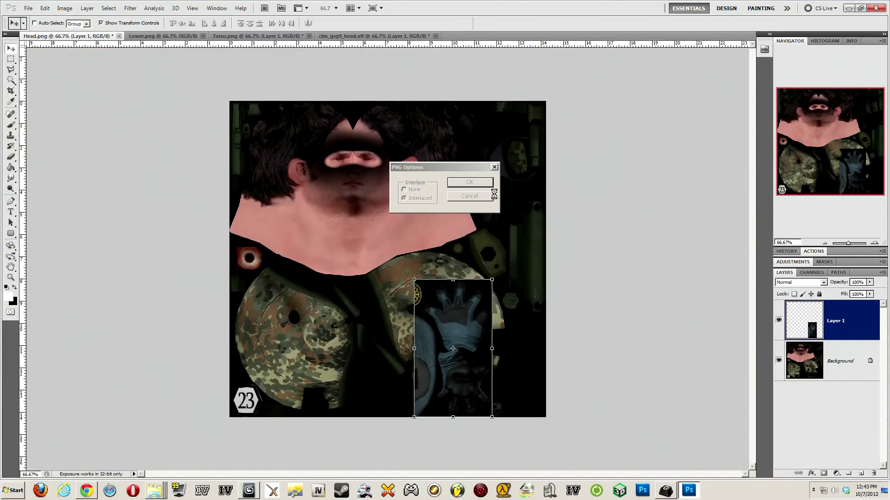
- Switch to 3ds Max and reload Head.png as the UV editor background
left_click(250, 490)
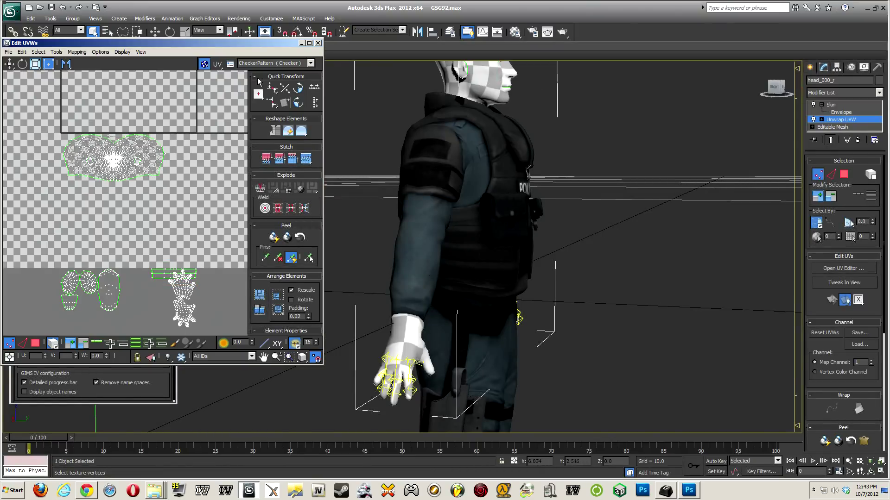
left_click(263, 64)
left_click(264, 74)
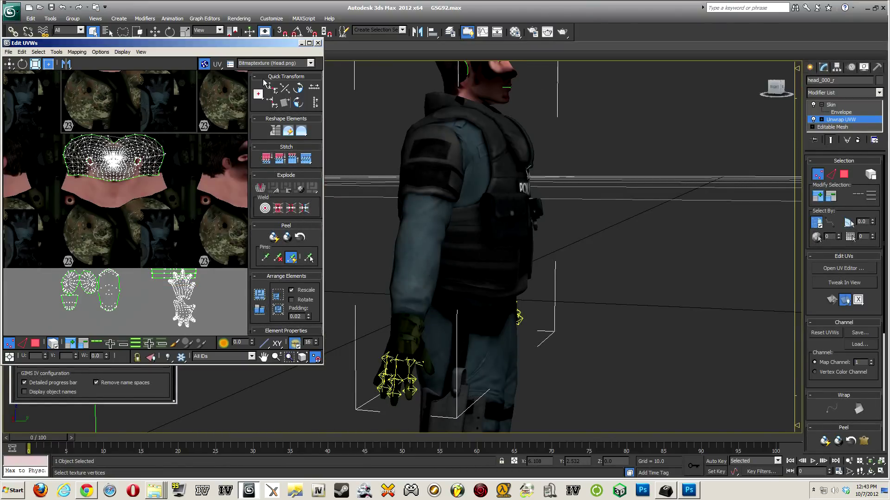
- Select the small UV clusters and strips below the texture tiles to identify which parts of the model they cover
middle_click_drag(186, 257, 176, 241)
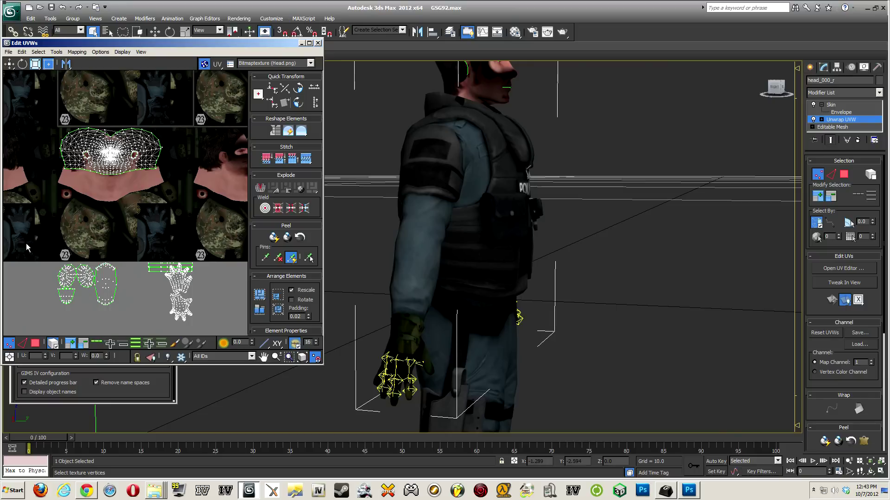
left_click_drag(35, 249, 119, 315)
left_click(180, 240)
left_click_drag(44, 239, 122, 319)
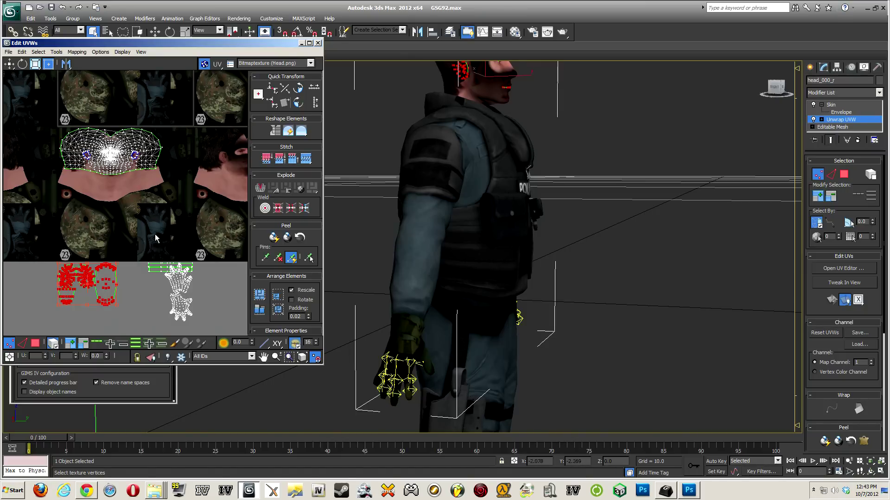
left_click(178, 227)
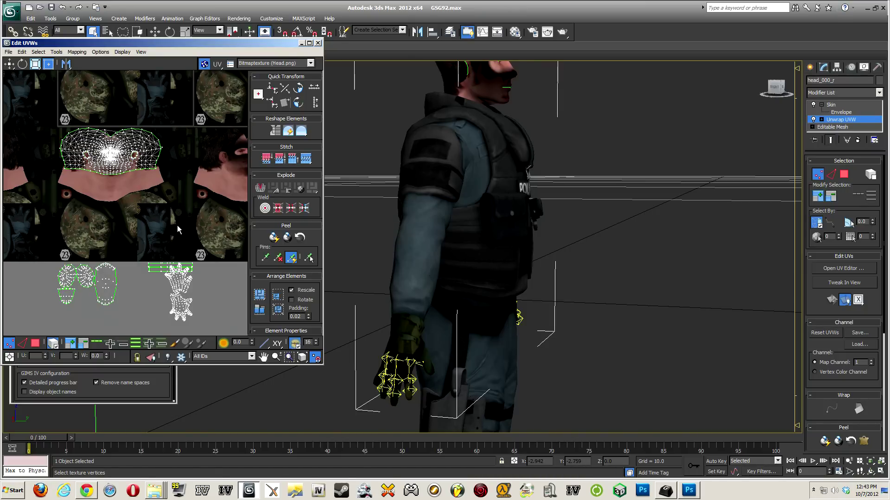
left_click_drag(154, 274, 155, 274)
middle_click_drag(404, 234, 345, 241, "alt")
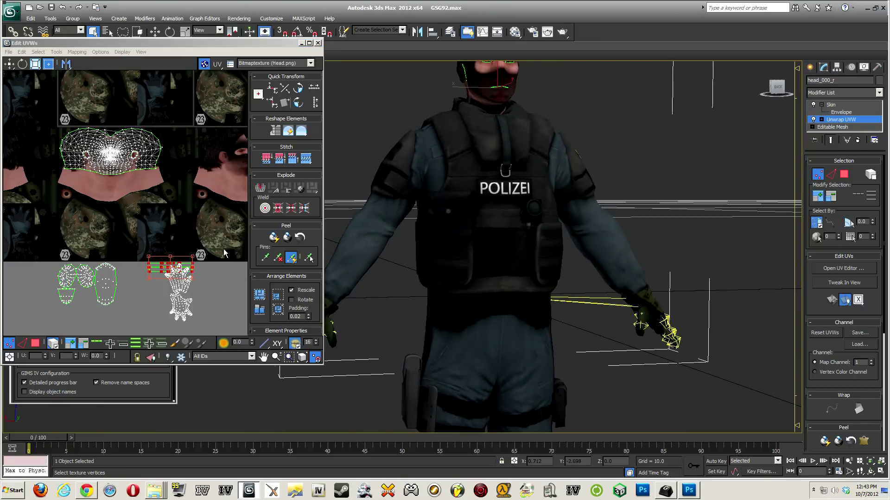
- Move the two hand UV shells onto the pasted glove artwork and align them with it
left_click_drag(150, 314, 166, 106)
scroll(120, 122, "up", 3)
middle_click_drag(111, 169, 74, 308)
scroll(136, 107, "up", 3)
left_click_drag(180, 148, 167, 130)
scroll(166, 126, "up", 3)
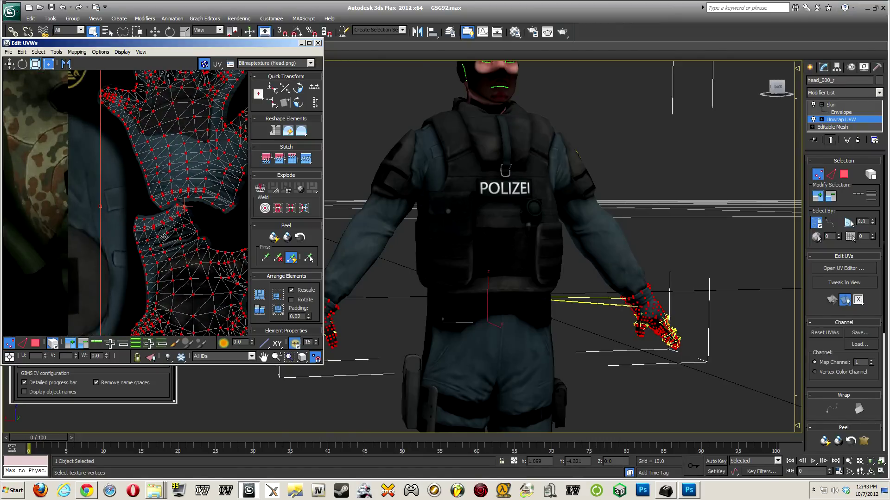
scroll(167, 239, "down", 5)
scroll(234, 234, "up", 1)
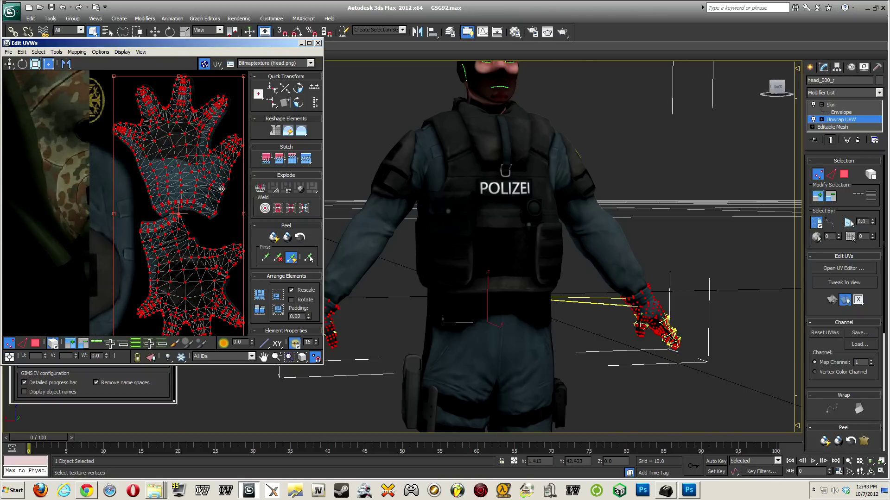
left_click(101, 174)
- Examine the textured gloves on the model and how the head UV shell sits on the face texture
middle_click_drag(433, 272, 479, 275, "alt")
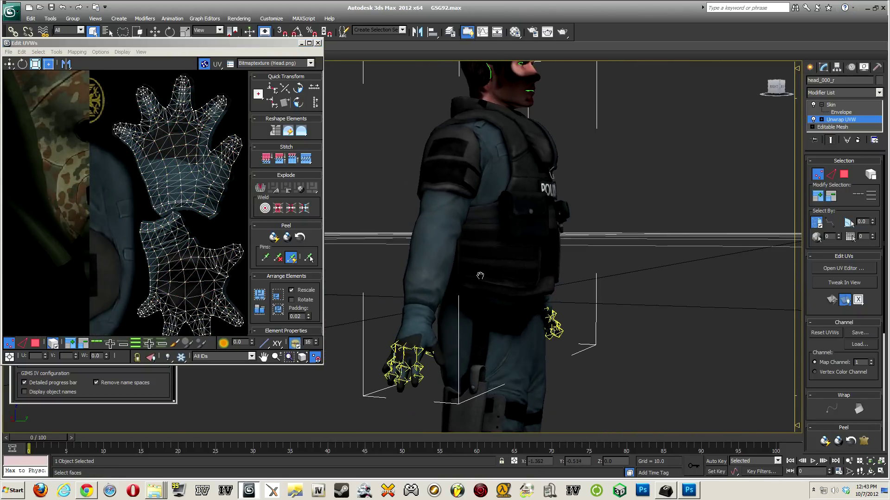
middle_click_drag(393, 284, 359, 354, "alt")
middle_click_drag(411, 280, 338, 266, "alt")
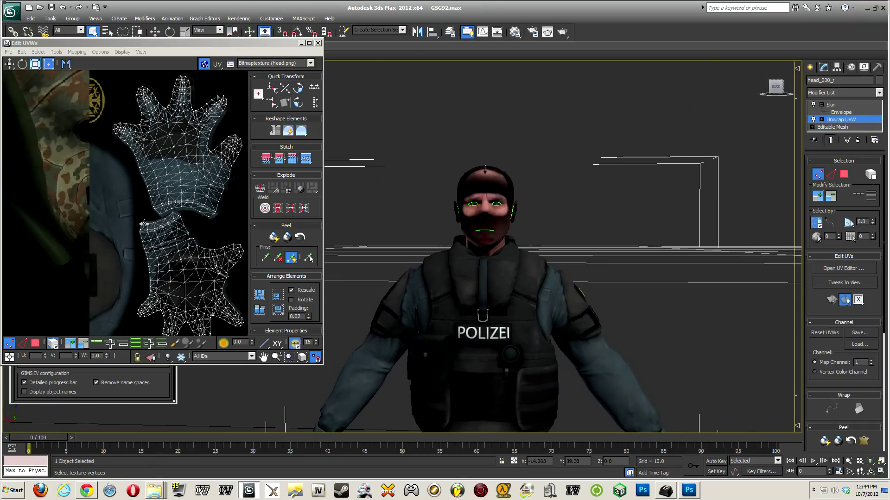
scroll(106, 247, "down", 3)
scroll(116, 268, "up", 4)
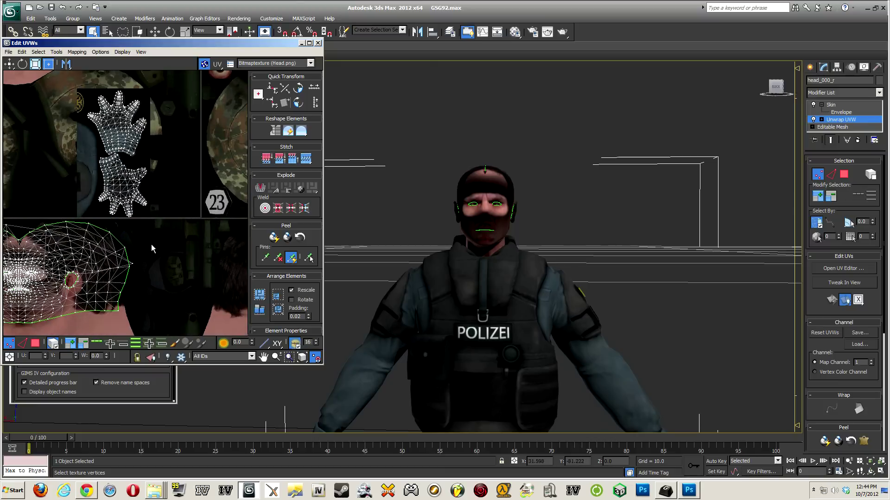
middle_click_drag(134, 268, 179, 268)
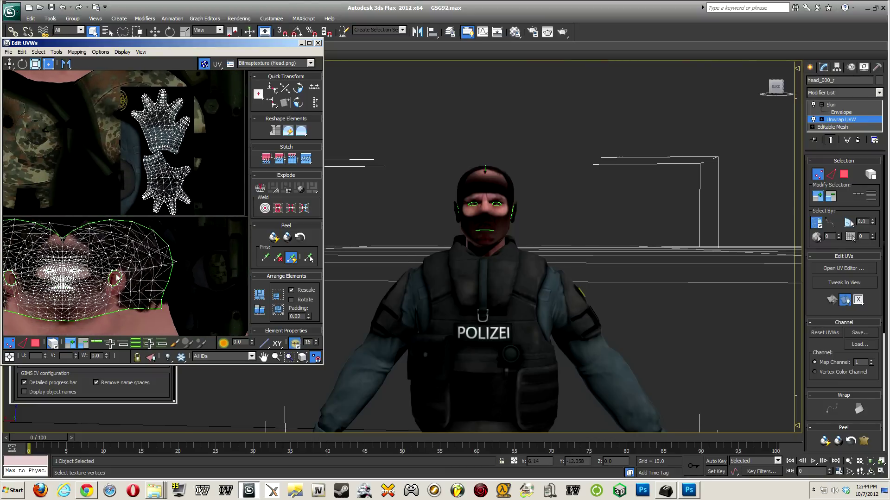
middle_click_drag(124, 272, 183, 249)
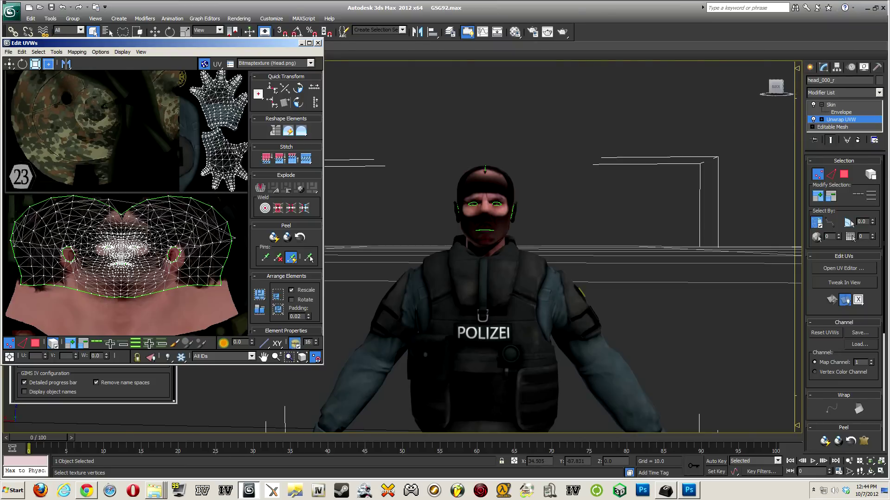
scroll(153, 210, "down", 5)
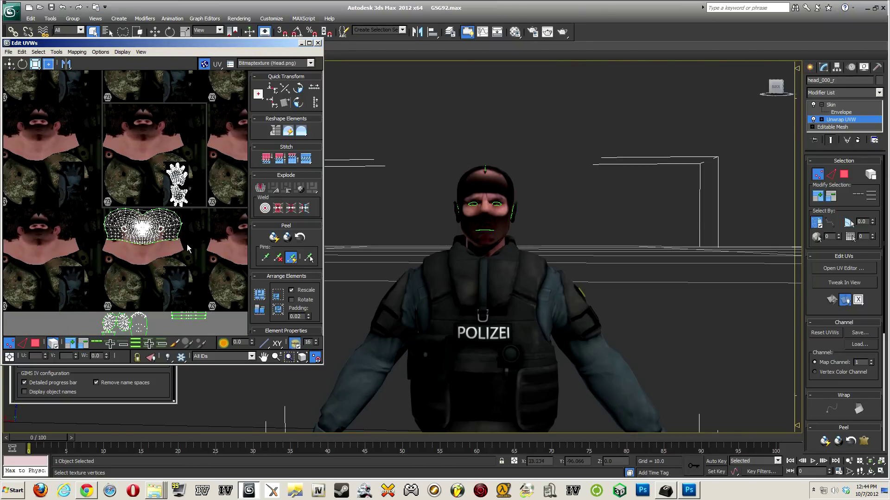
scroll(203, 197, "up", 5)
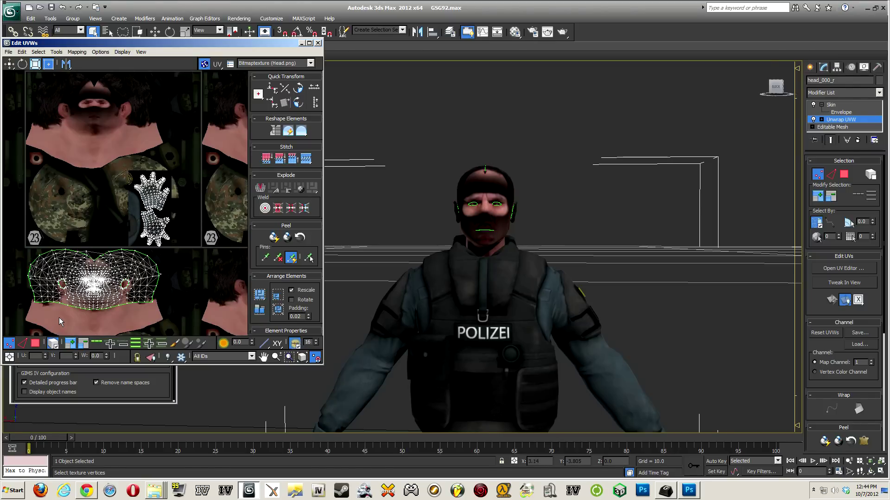
- Select the whole head UV shell and fine-tune its fit over the face texture
middle_click_drag(59, 321, 64, 302)
key("ctrl+a")
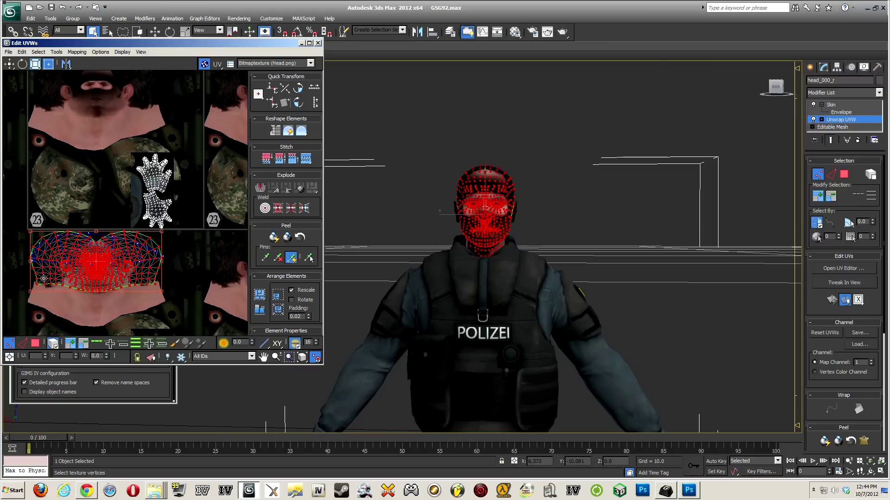
scroll(46, 295, "up", 2)
mouse_move(29, 281)
left_mouse_down()
mouse_move(27, 293)
mouse_move(28, 280)
left_mouse_up()
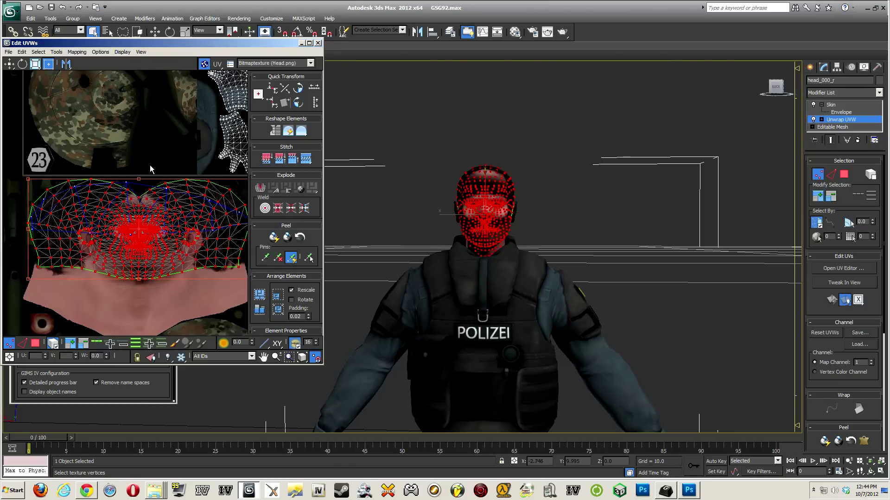
- Inspect the face and mask texture alignment on the head model from the front and the side
left_click(453, 175)
scroll(469, 182, "up", 5)
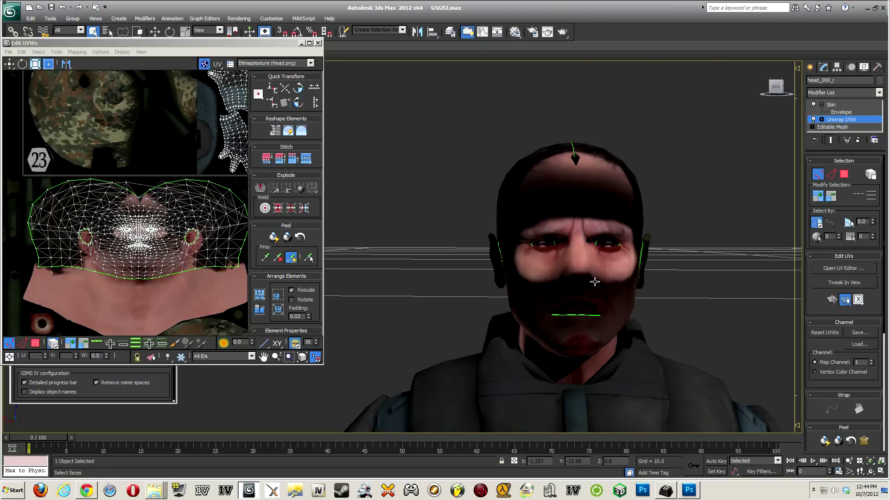
middle_click_drag(502, 216, 548, 201, "alt")
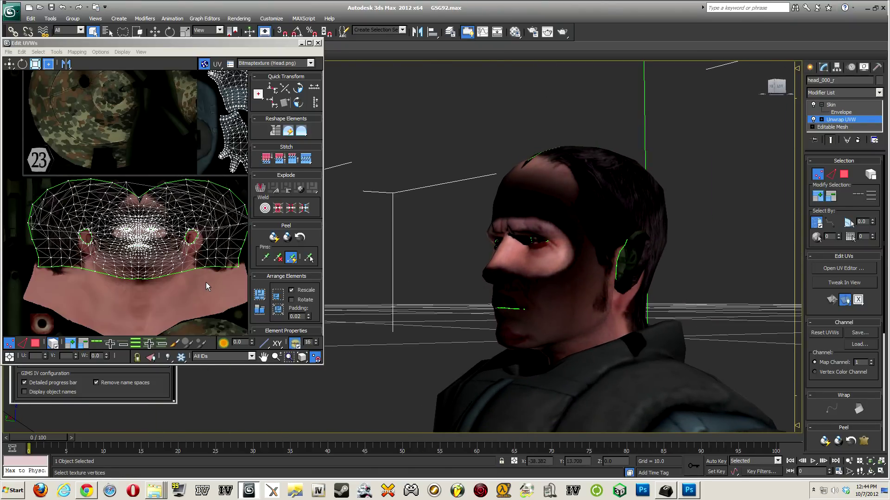
scroll(208, 281, "up", 3)
scroll(369, 268, "down", 1)
middle_click_drag(368, 268, 574, 264, "alt")
- Reselect the whole head UV shell and check its fit against the ears and jaw of the face texture
left_click(123, 300)
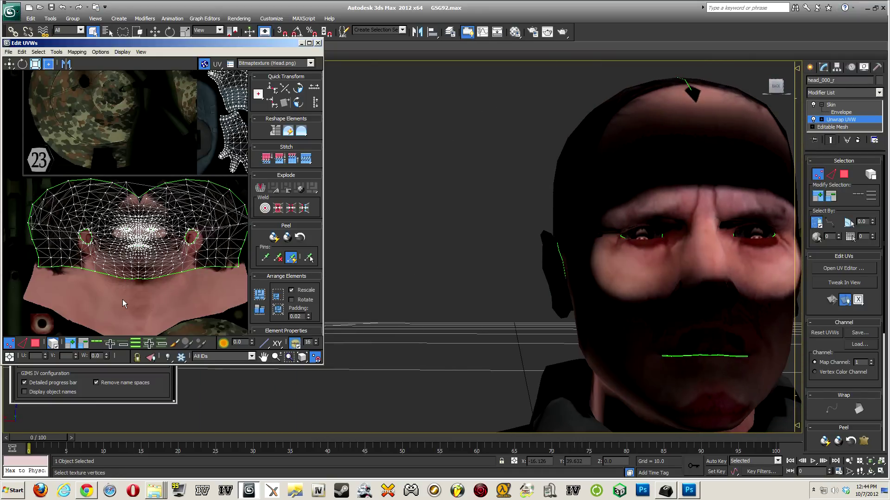
left_click_drag(122, 299, 163, 270)
scroll(155, 268, "up", 3)
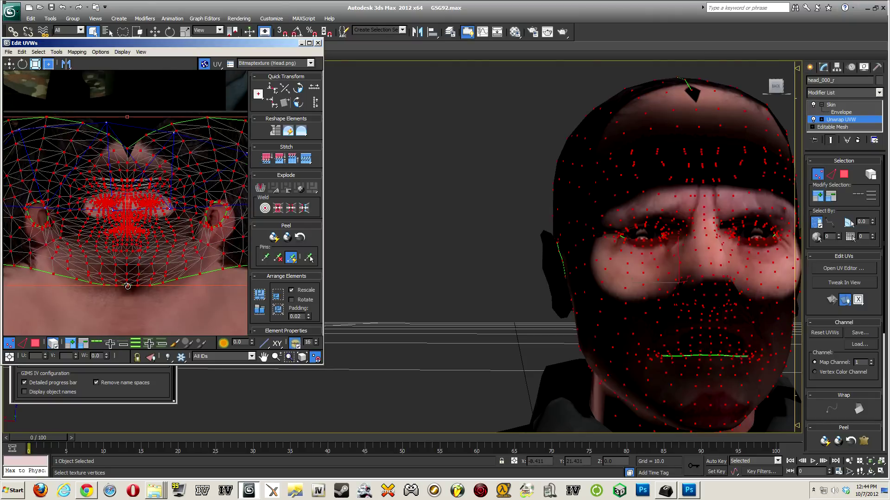
scroll(126, 287, "down", 1)
scroll(143, 280, "down", 1)
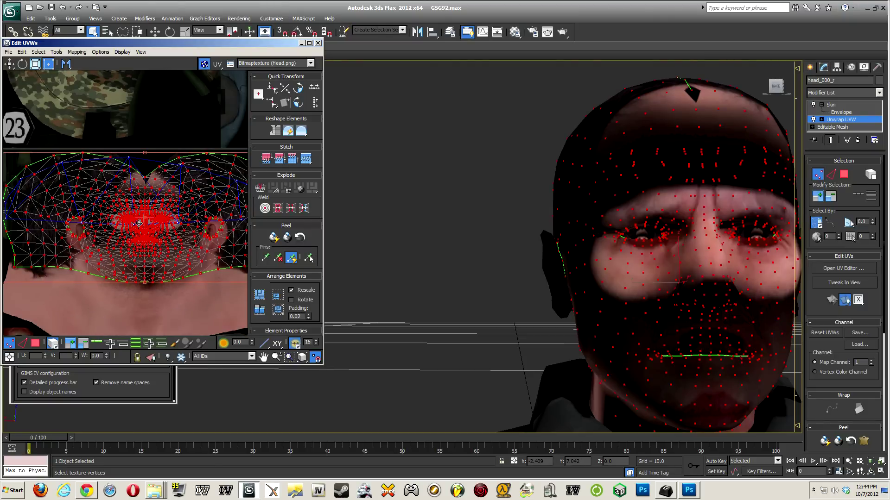
- Select the eye UVs above the forehead, move them onto the eyeball texture below the neck and shrink them to its size
left_click(118, 114)
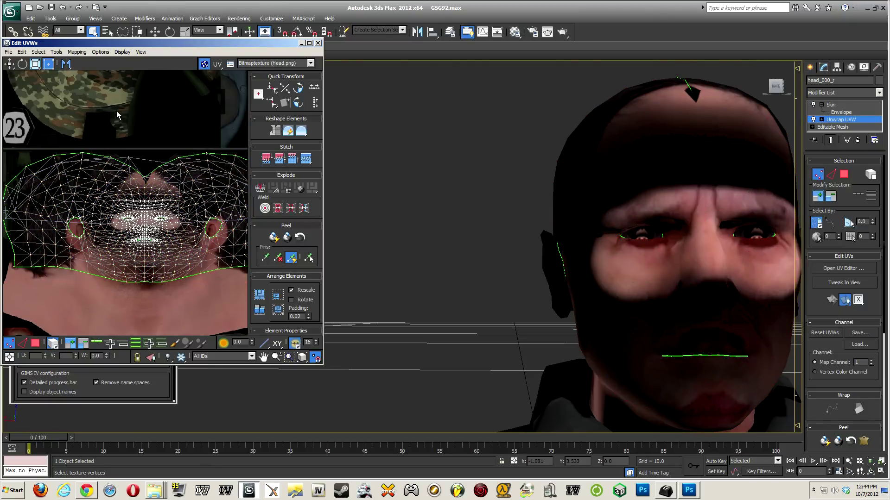
left_click(139, 160)
scroll(142, 163, "down", 1)
left_click_drag(145, 168, 94, 278)
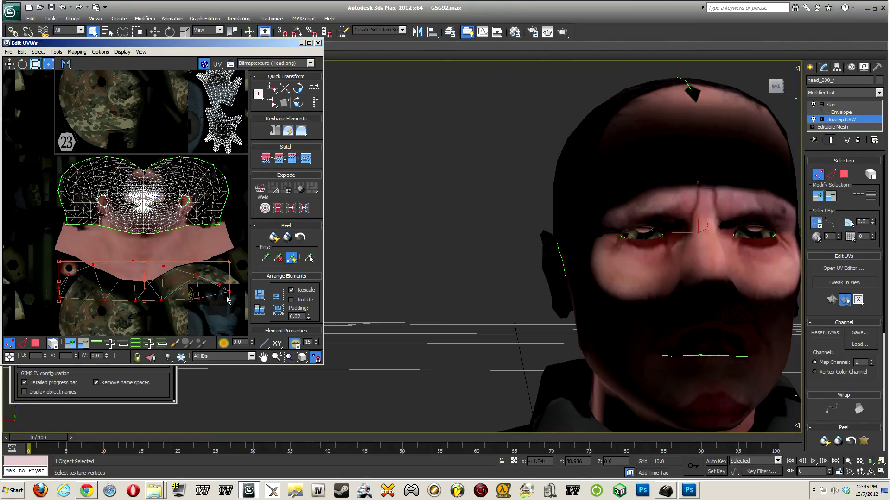
left_click(209, 295)
left_click_drag(233, 284, 80, 283)
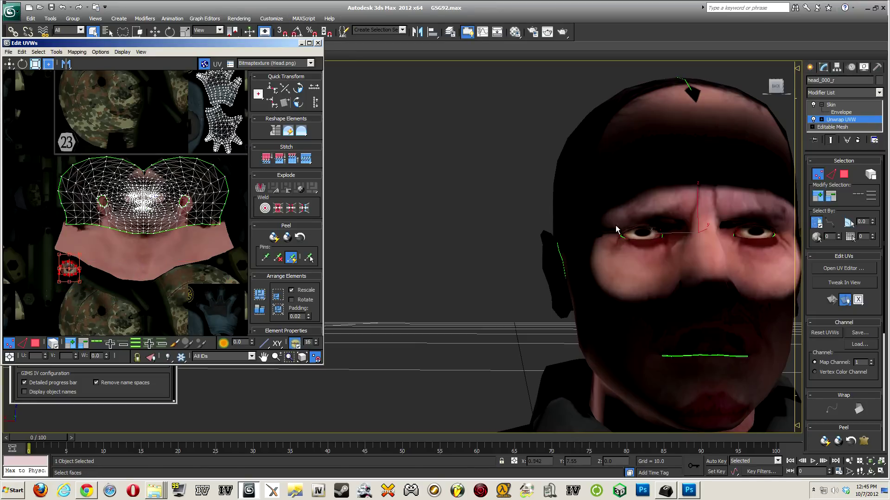
- Fine-tune the size and position of the eye UVs so they frame the iris in the eyeball texture
scroll(57, 290, "up", 8)
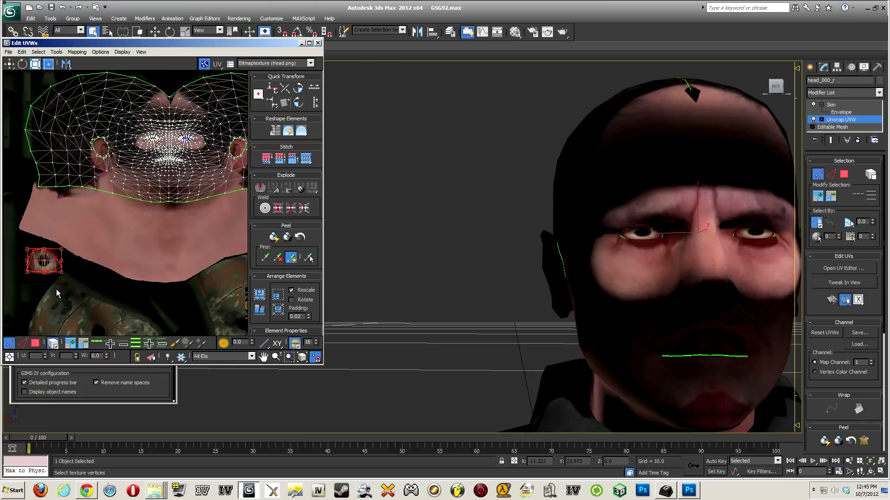
left_click_drag(9, 252, 12, 247)
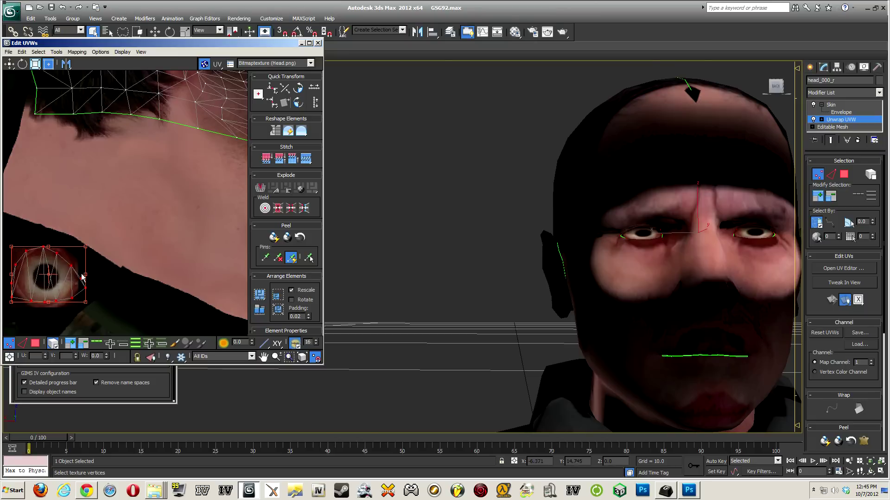
left_click_drag(85, 303, 81, 306)
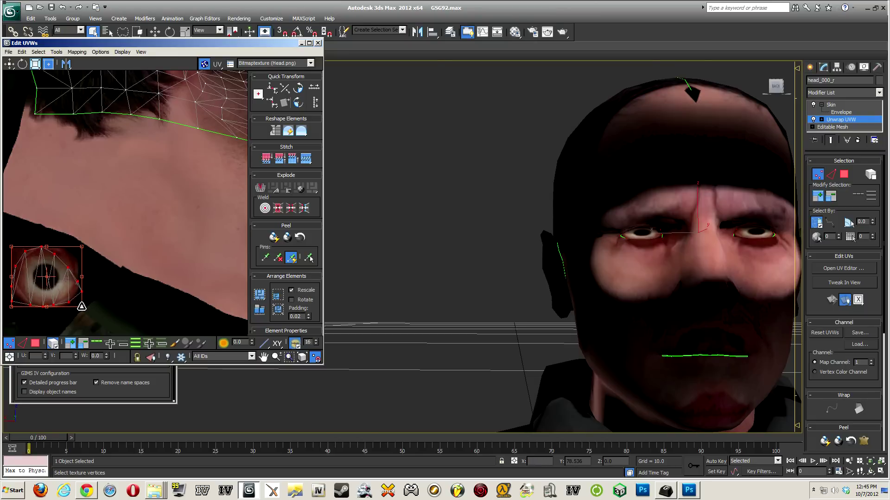
left_click_drag(82, 247, 54, 261)
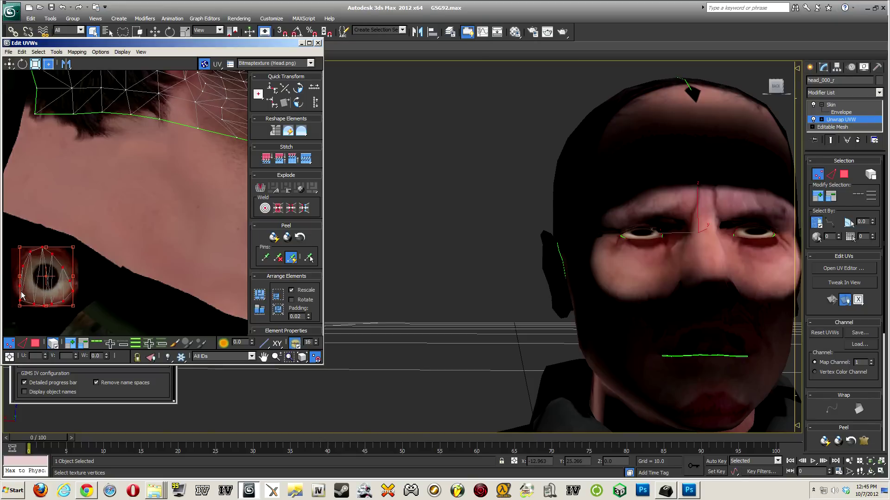
mouse_move(21, 304)
left_mouse_down()
mouse_move(21, 311)
mouse_move(24, 289)
left_mouse_up()
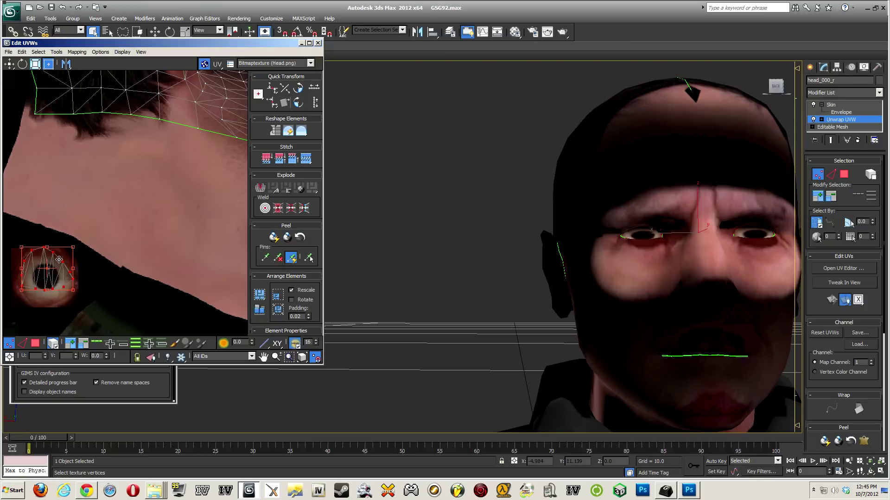
left_click_drag(72, 247, 72, 261)
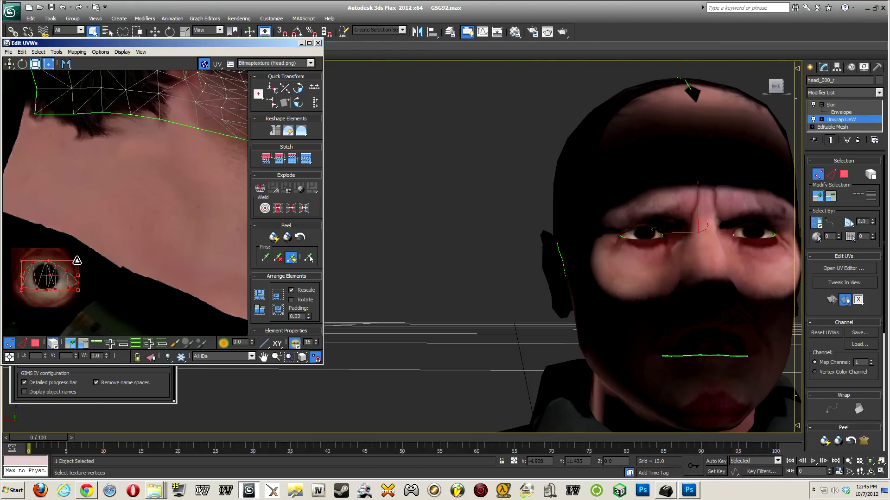
left_click_drag(64, 275, 61, 274)
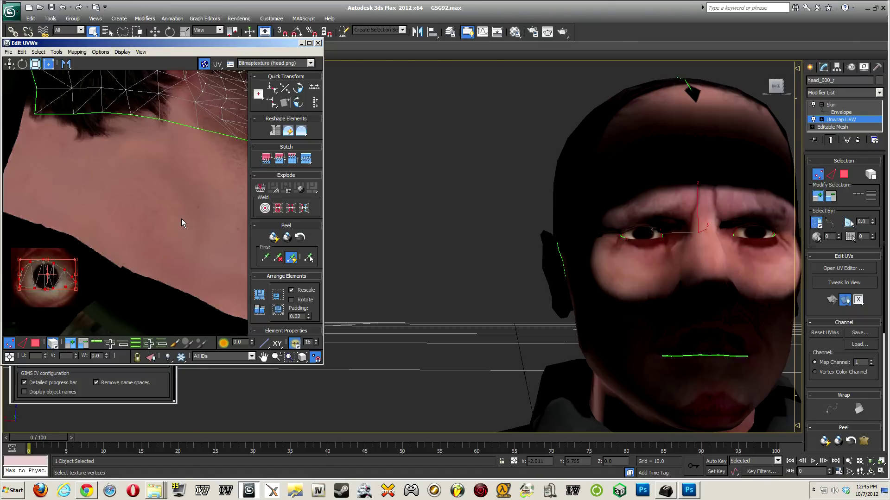
- Switch the UV editor from Freeform to Scale mode and deselect the eye UVs
middle_click_drag(184, 213, 171, 209)
scroll(185, 201, "down", 6)
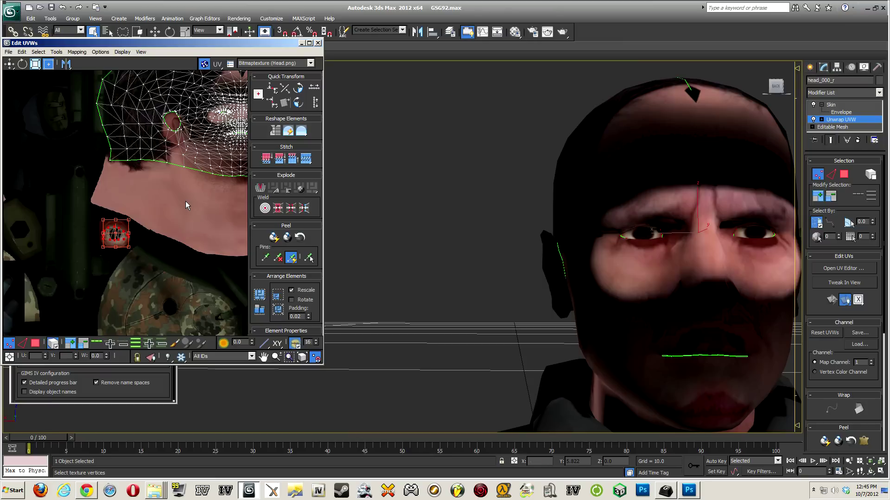
scroll(125, 222, "up", 5)
scroll(128, 199, "up", 2)
scroll(126, 197, "down", 2)
scroll(116, 187, "up", 1)
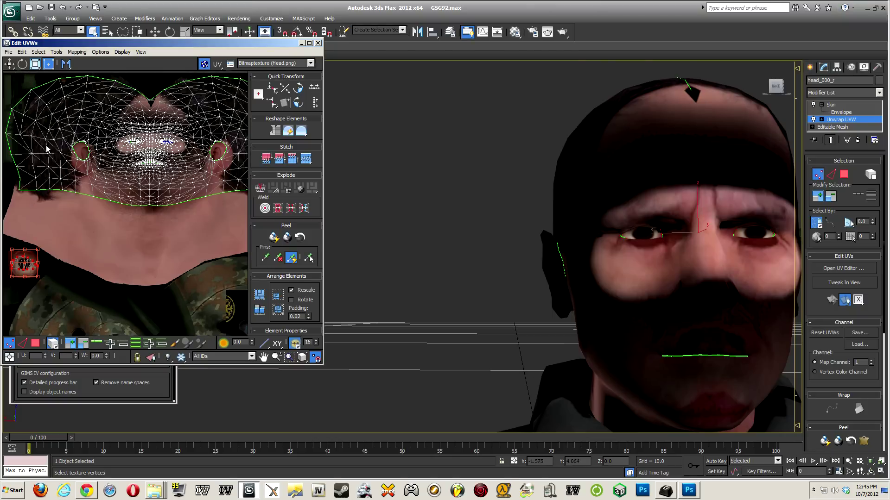
left_click(68, 67)
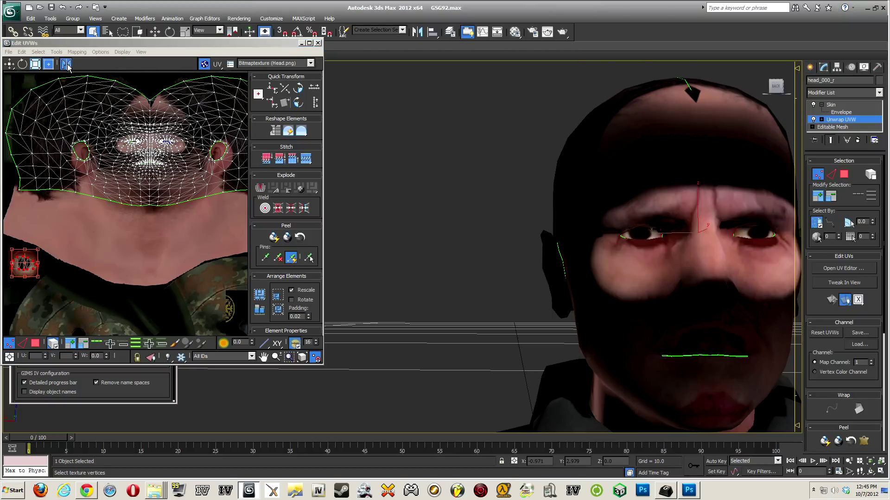
left_click(36, 64)
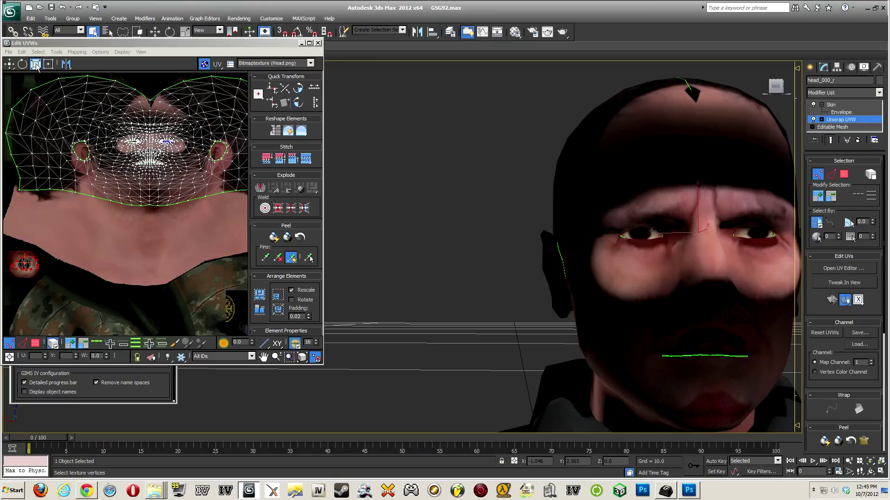
left_click(68, 65)
left_click(121, 227)
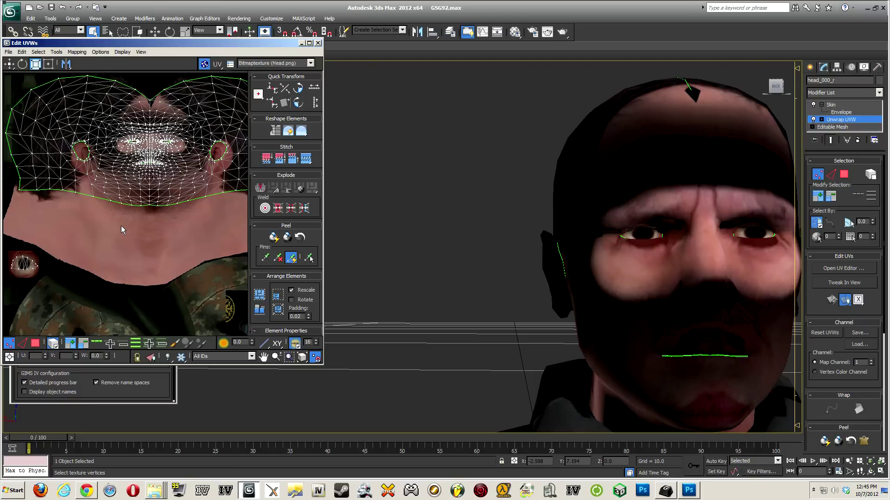
- Turn off whole-element selection and snapping in the UV editor so individual vertices can be adjusted around the face
left_click(54, 347)
left_click(53, 346)
mouse_move(102, 234)
left_mouse_down()
mouse_move(118, 208)
mouse_move(107, 235)
left_mouse_up()
scroll(110, 236, "up", 4)
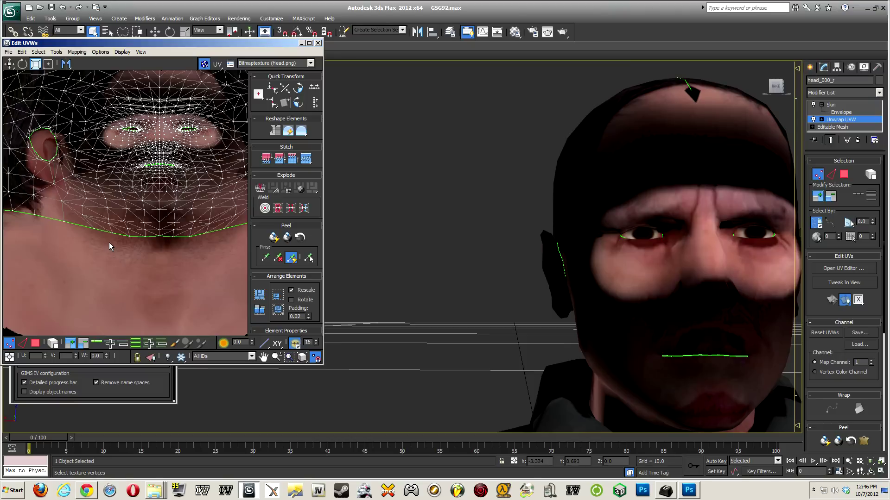
scroll(108, 246, "up", 1)
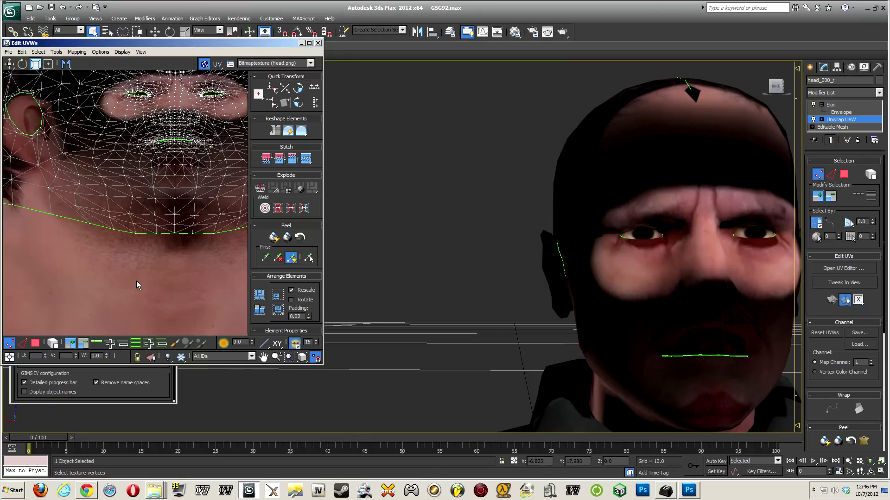
left_click(316, 358)
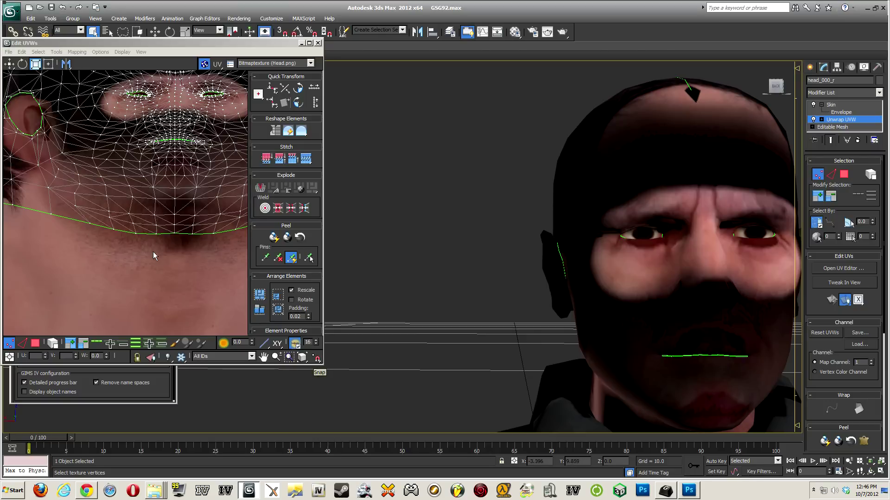
- Move the open-edge UV vertices of the ear on the left half of the face texture to fit around the inner ear
left_click(90, 249)
middle_click_drag(27, 121, 54, 169)
scroll(54, 169, "up", 2)
left_click_drag(44, 143, 51, 121)
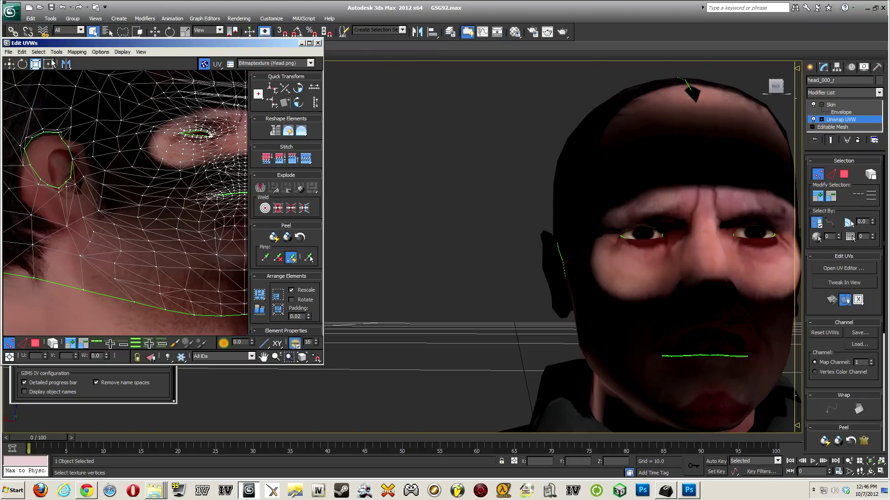
left_click_drag(38, 198, 76, 144)
left_click(9, 64)
left_click_drag(60, 135, 19, 183)
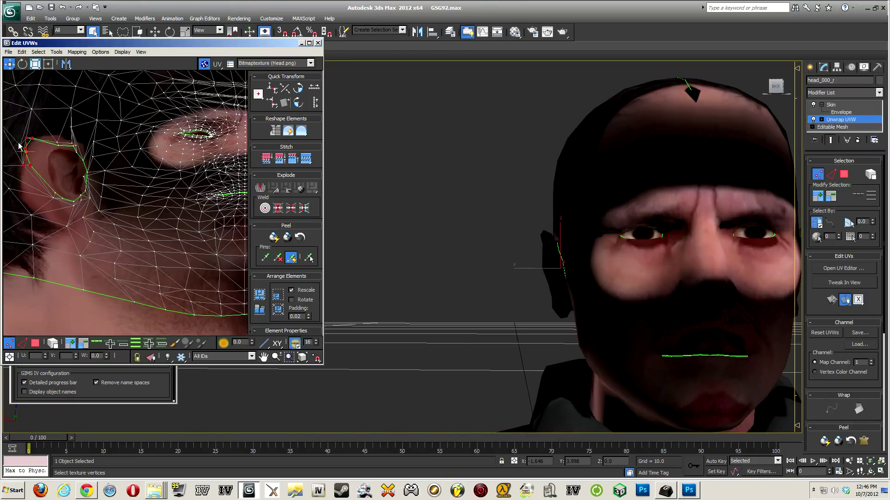
left_click_drag(25, 137, 37, 138)
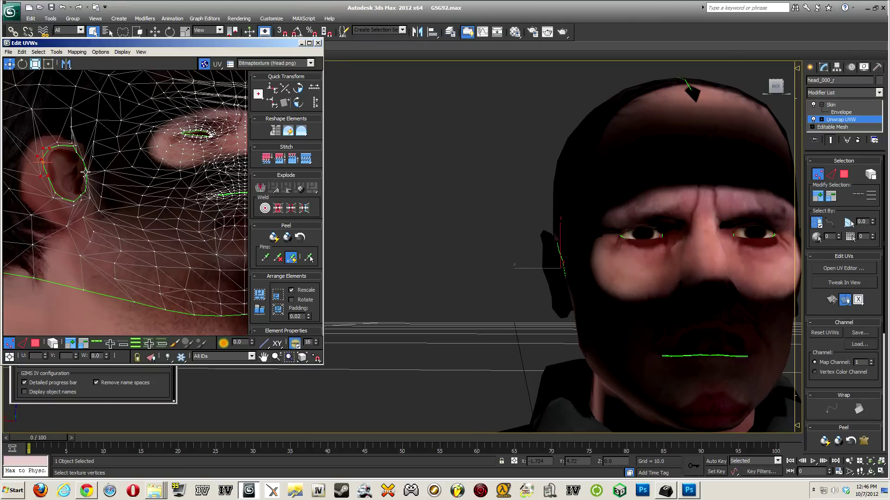
mouse_move(87, 200)
left_mouse_down()
mouse_move(92, 189)
mouse_move(82, 199)
left_mouse_up()
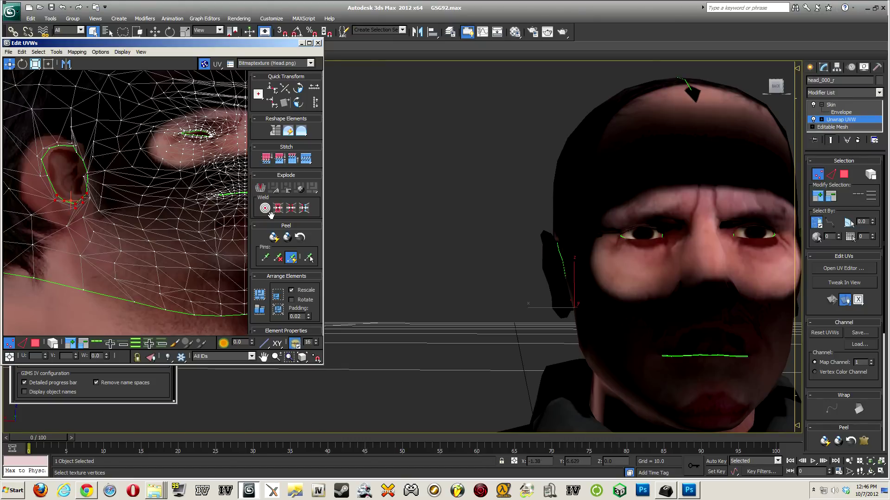
- Select the lower eyelid UV vertices of the eye on the left half of the face texture and move them down slightly
mouse_move(496, 250)
middle_mouse_down("alt")
mouse_move(568, 252)
mouse_move(483, 249)
middle_mouse_up("alt")
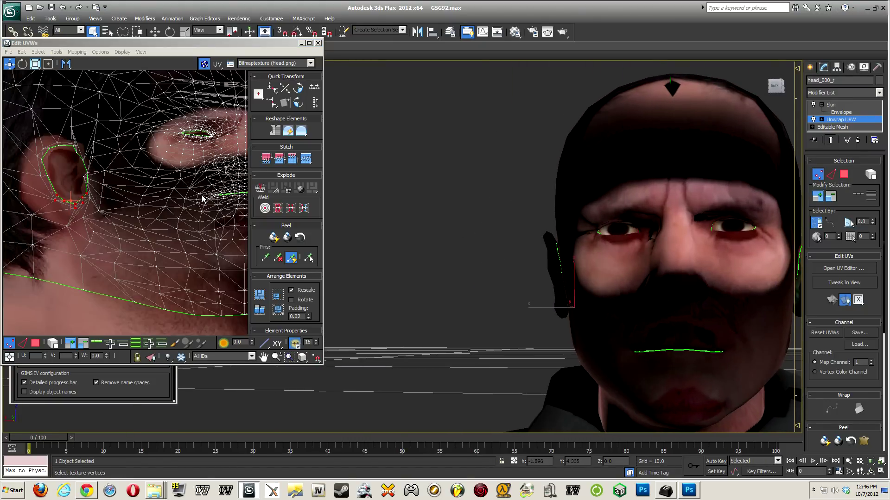
middle_click_drag(203, 194, 150, 243)
scroll(150, 242, "up", 1)
scroll(174, 186, "up", 2)
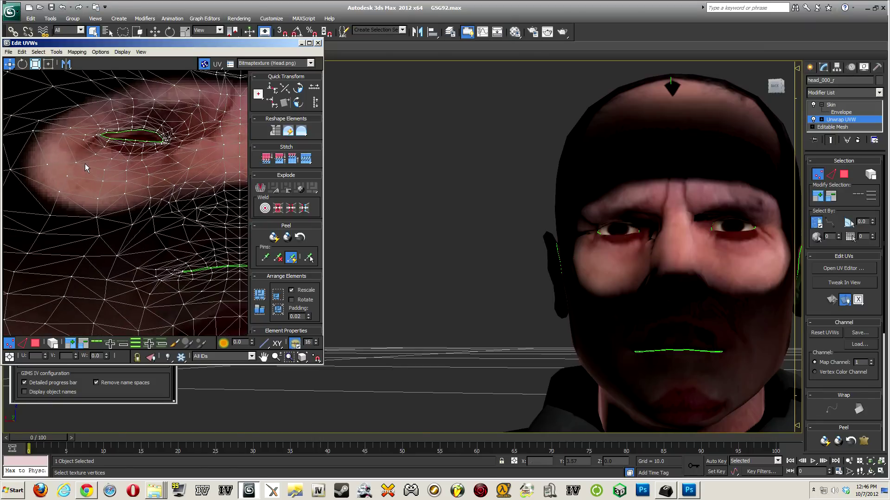
left_click_drag(175, 137, 91, 163)
left_click_drag(135, 142, 133, 150)
left_click(110, 171, "ctrl")
left_click_drag(127, 171, 126, 173)
key("ctrl+z")
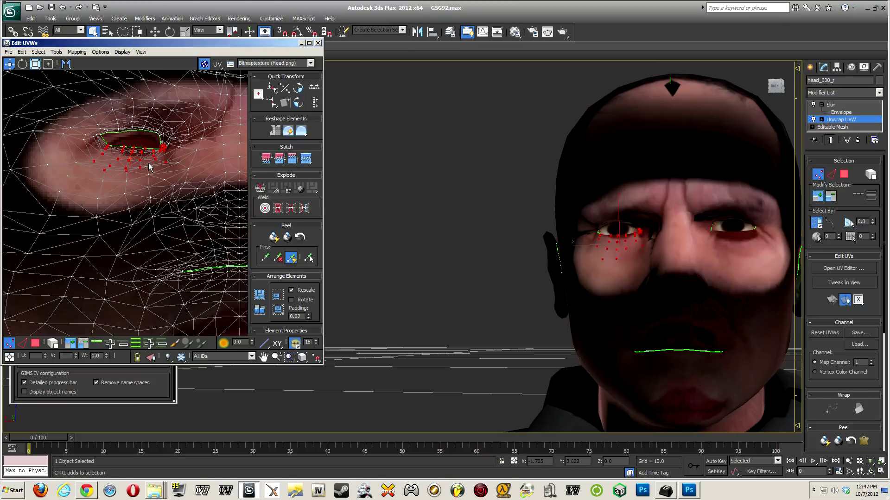
left_click_drag(147, 168, 145, 169)
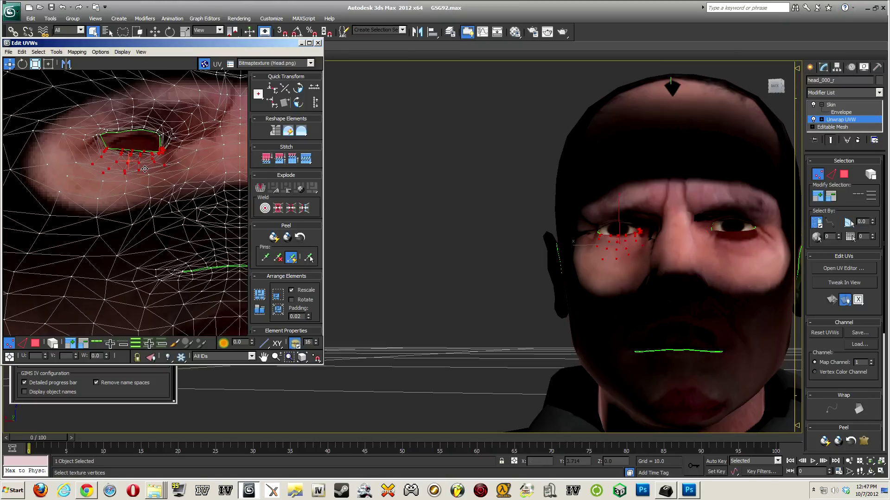
- Shift the upper eyelid UV vertices of the same eye slightly and check the eye on the model
left_click_drag(93, 130, 146, 131)
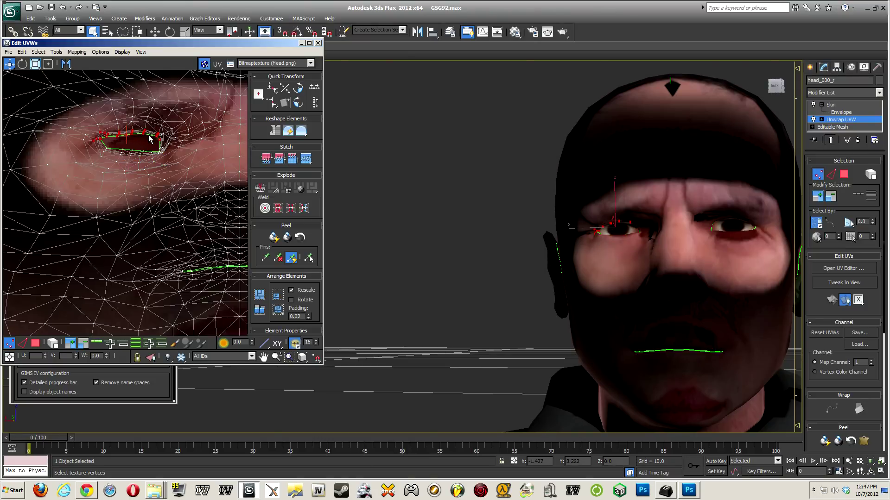
left_click(83, 146)
mouse_move(555, 193)
middle_mouse_down("alt")
mouse_move(576, 192)
mouse_move(565, 193)
middle_mouse_up("alt")
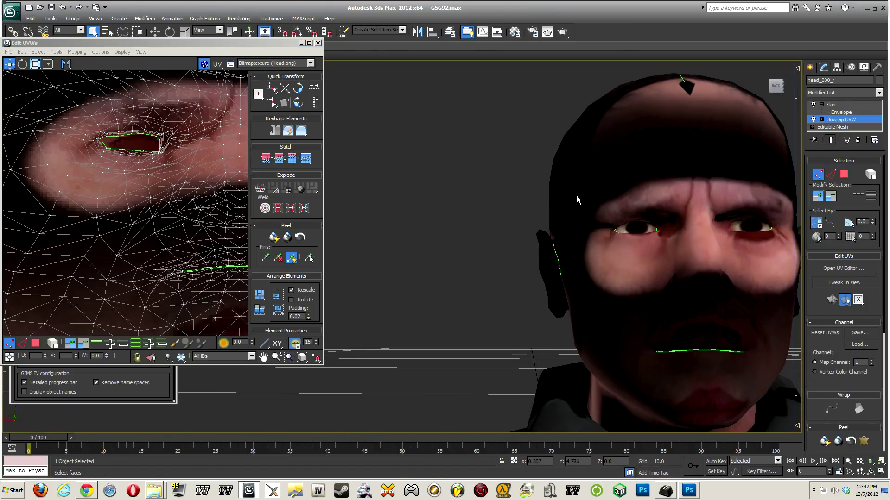
- Select the mouth UV vertices, add the row below them, and shift them slightly down toward the textured lips
middle_click_drag(219, 221, 174, 218)
scroll(143, 212, "down", 2)
scroll(204, 218, "up", 1)
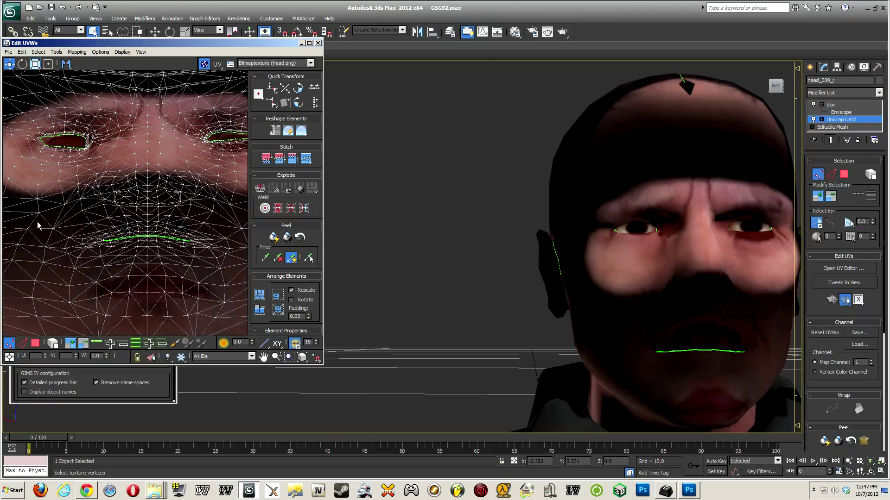
left_click_drag(69, 270, 217, 222)
left_click_drag(157, 235, 155, 242)
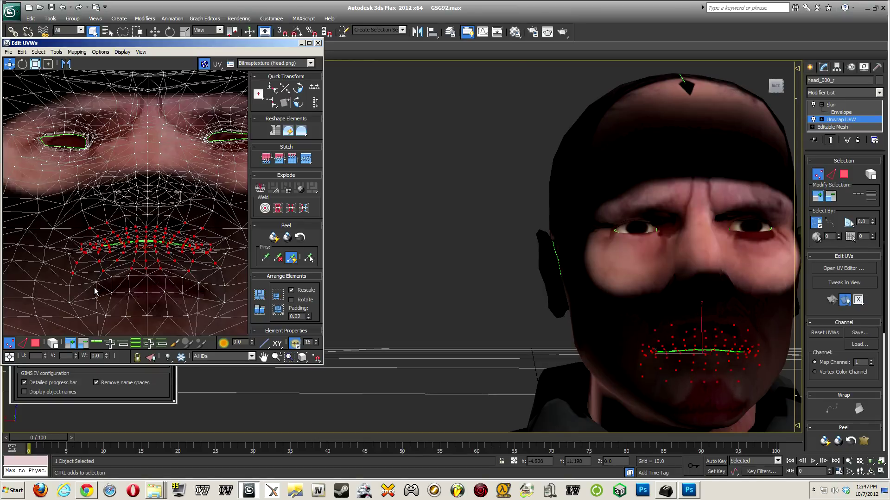
left_click_drag(64, 293, 215, 277)
left_click_drag(161, 248, 157, 251)
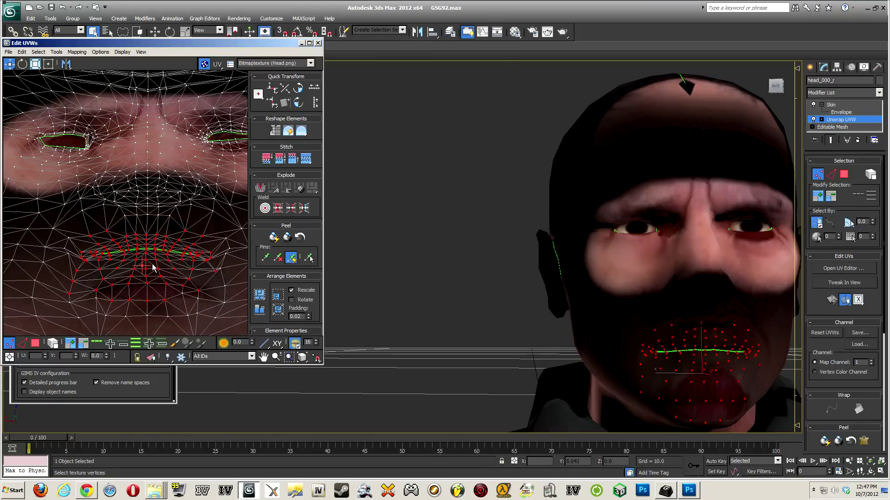
middle_click_drag(154, 266, 153, 241)
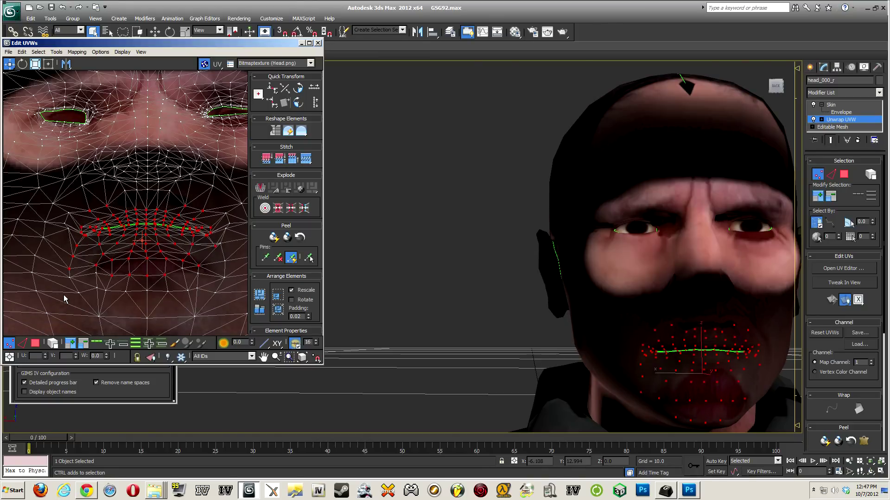
- Try to lower the mouth UV vertices together with the next chin row, leaving out the outermost corner vertices
left_click_drag(64, 294, 227, 256, "ctrl")
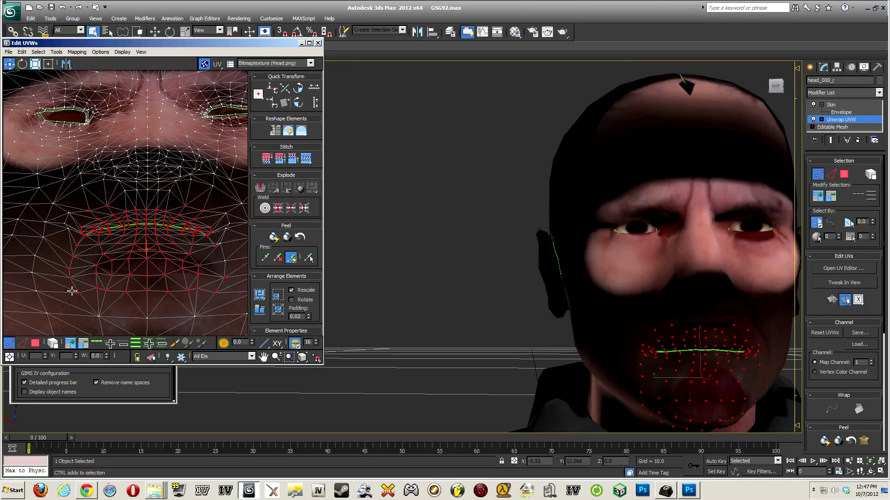
left_click_drag(145, 246, 144, 260)
scroll(134, 248, "down", 1)
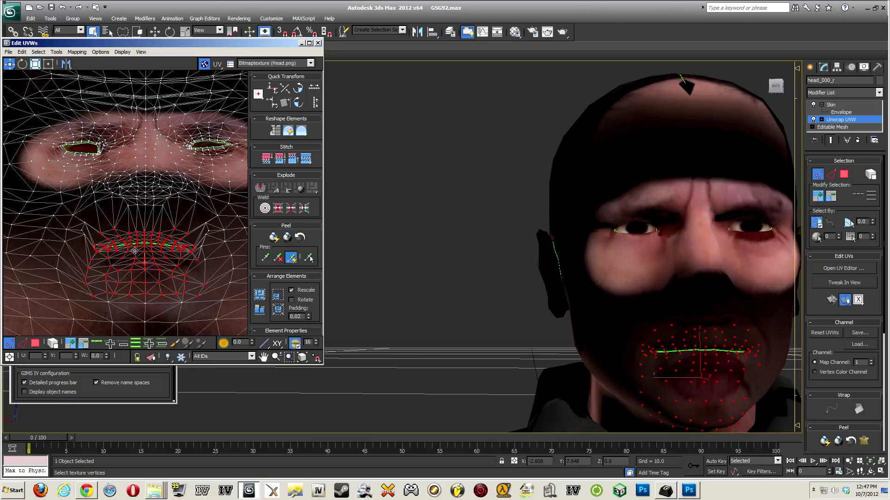
middle_click_drag(123, 268, 118, 236)
scroll(111, 234, "up", 1)
left_click_drag(72, 293, 147, 270, "ctrl")
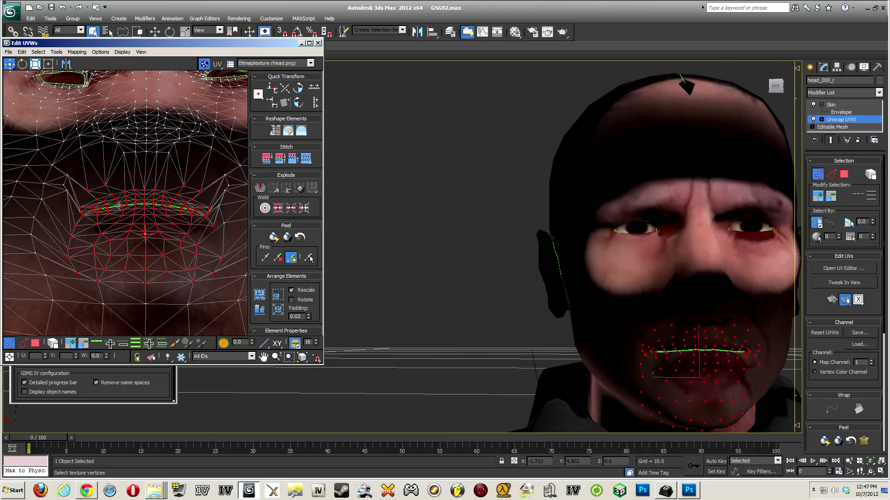
key("ctrl+z")
key("ctrl+z")
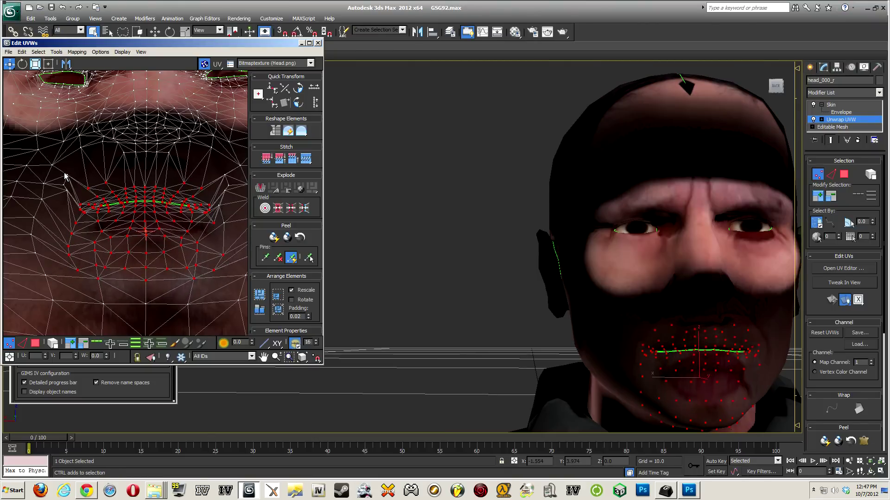
key("ctrl+z")
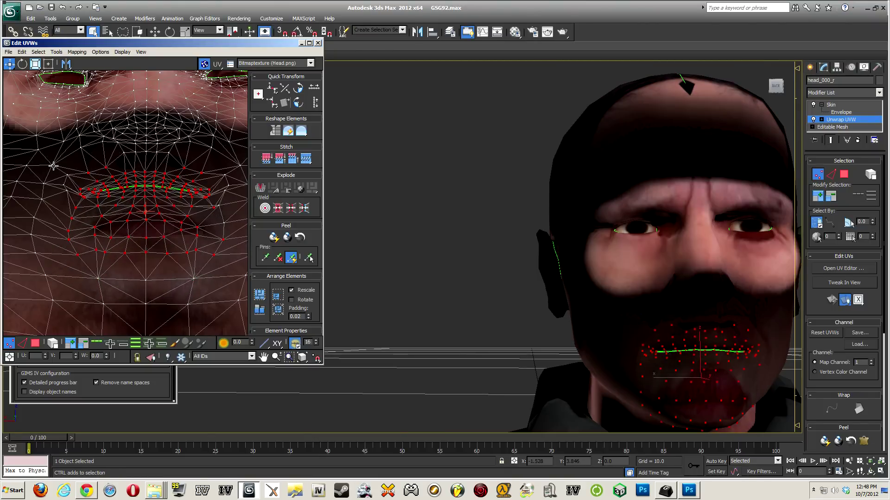
- Select the mouth UV vertices with the outer corners and the chin row below, and move them down over the textured lips
left_click(59, 158)
left_click_drag(57, 163, 227, 258)
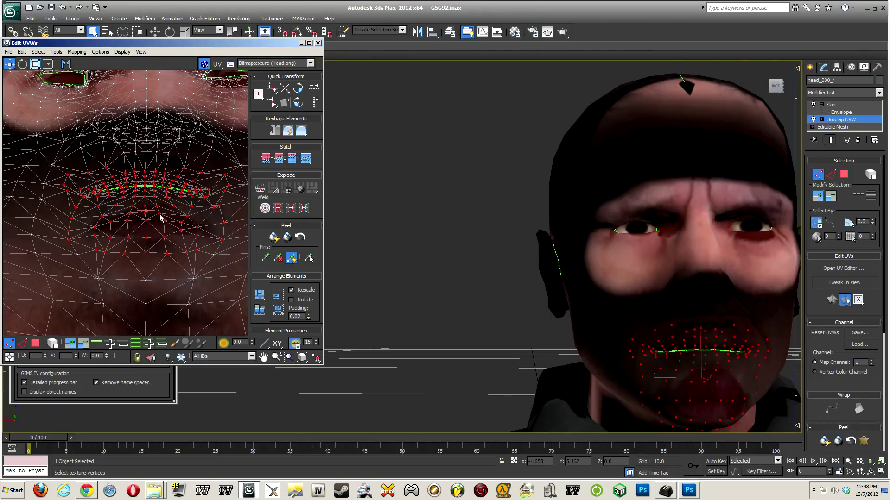
middle_click_drag(158, 211, 145, 181)
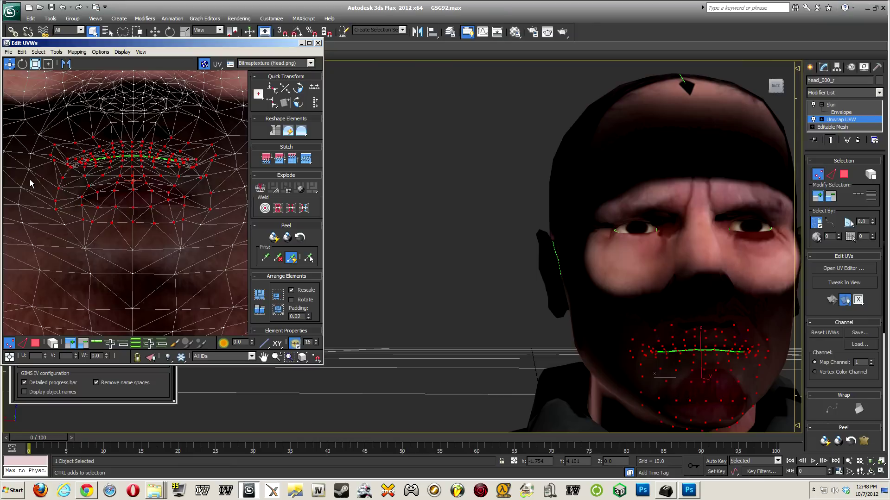
left_click_drag(38, 177, 205, 272, "ctrl")
left_click_drag(23, 253, 191, 246, "alt")
left_click_drag(142, 160, 141, 182)
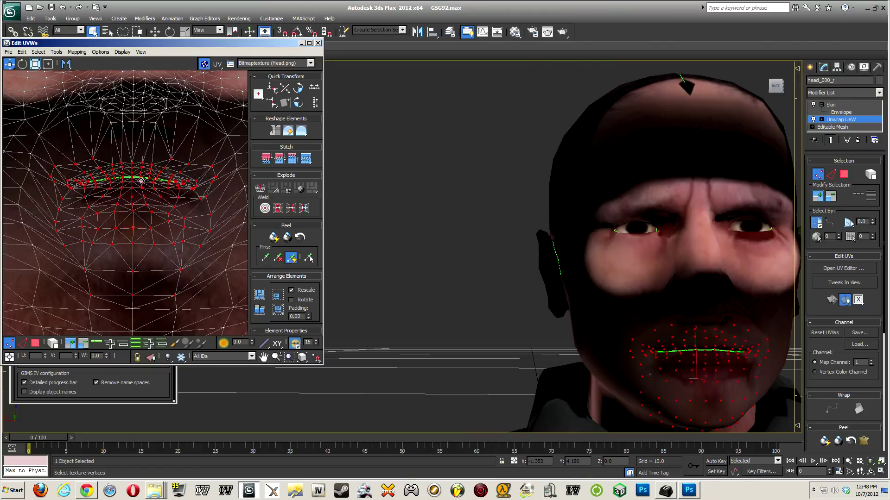
- Add the lower chin UV vertices to the mouth selection and move the whole group farther down the texture
scroll(141, 185, "down", 4)
scroll(111, 292, "up", 4)
left_click_drag(100, 269, 207, 254, "ctrl")
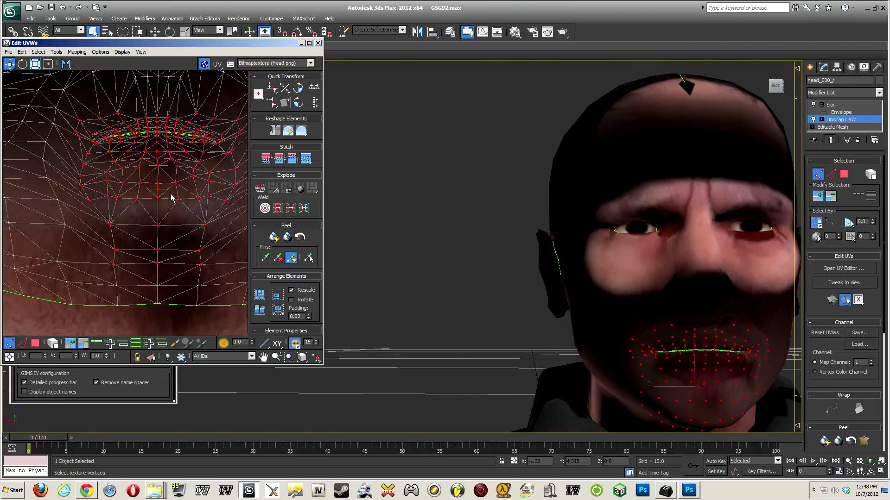
left_click_drag(159, 185, 159, 195)
left_click_drag(102, 293, 214, 277, "ctrl")
left_click_drag(158, 272, 158, 280)
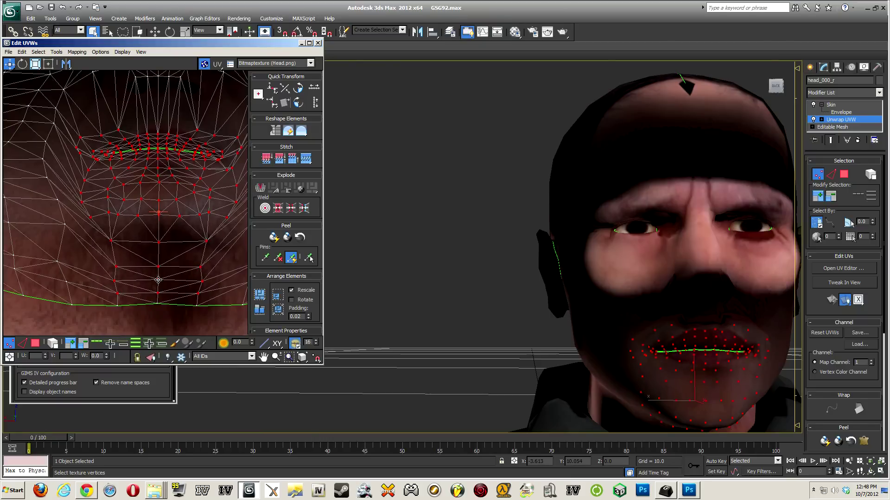
- Select the UV vertices of the nose underside and nostrils, including the outermost side vertices
middle_click_drag(187, 193, 180, 278)
middle_click_drag(145, 172, 132, 221)
left_click(83, 247)
left_click_drag(68, 246, 193, 177)
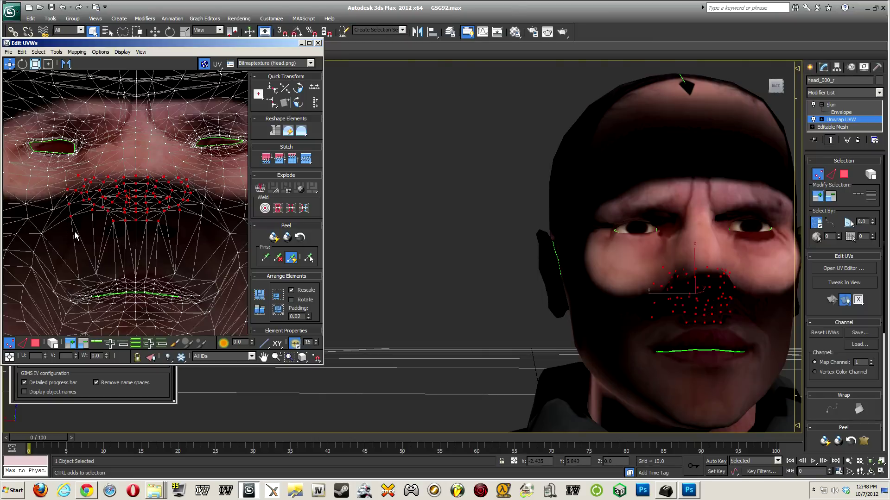
left_click_drag(76, 217, 74, 200, "alt")
- Try to move the nose UV vertices down without the outermost side vertices
left_click_drag(62, 201, 86, 171, "alt")
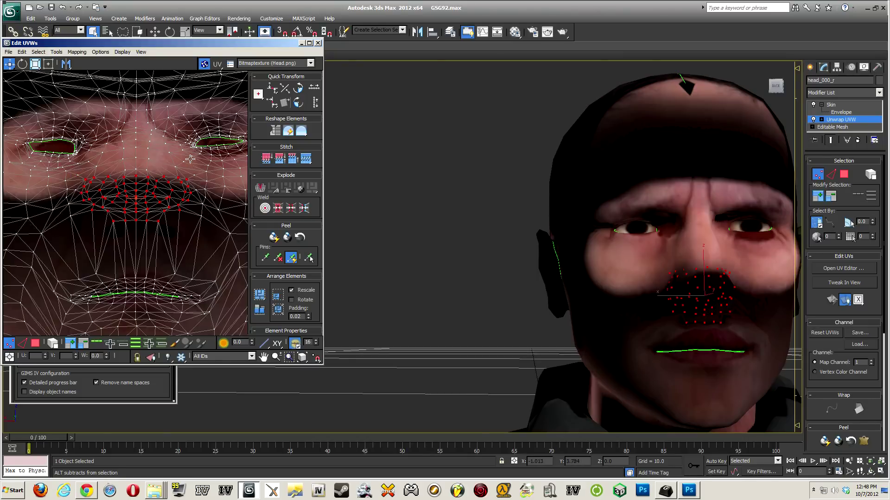
left_click_drag(147, 181, 146, 211)
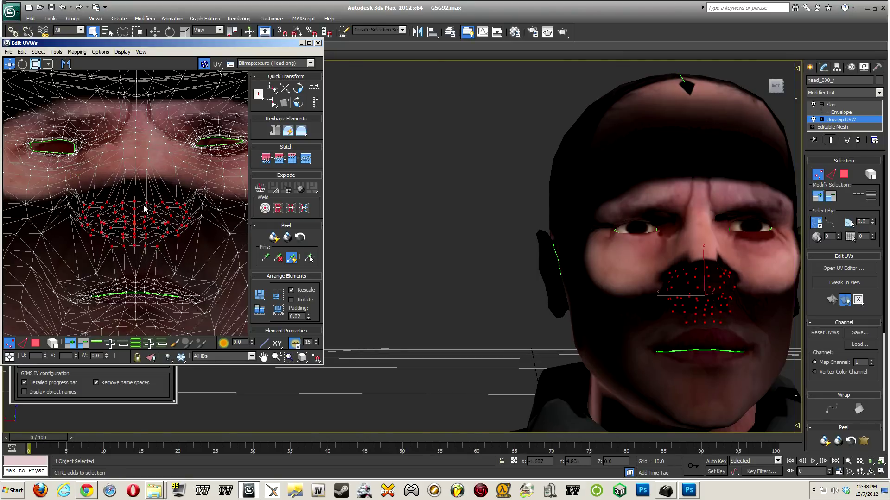
key("ctrl+z")
- Include the outer side vertices, move the nose UV vertices down into the dark mask area, and check the nose on the model
left_click_drag(63, 233, 90, 190, "ctrl")
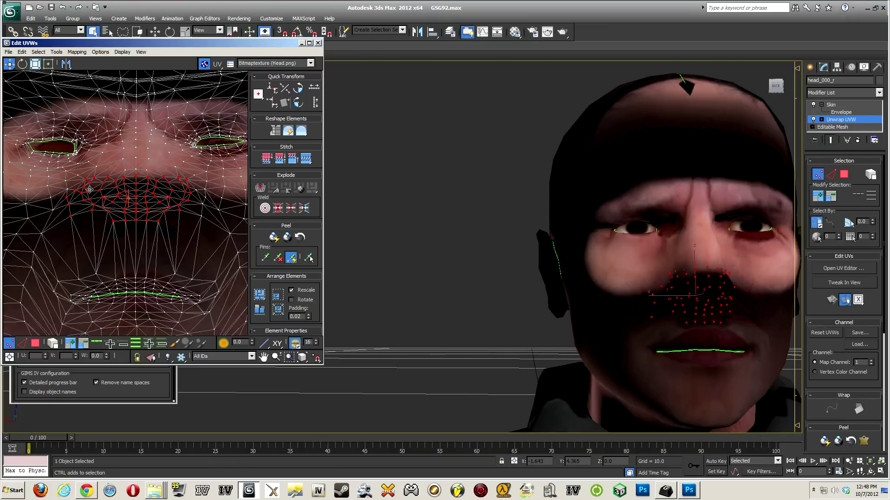
left_click_drag(179, 237, 206, 189, "ctrl")
left_click_drag(154, 192, 158, 226)
middle_click_drag(407, 278, 444, 277, "alt")
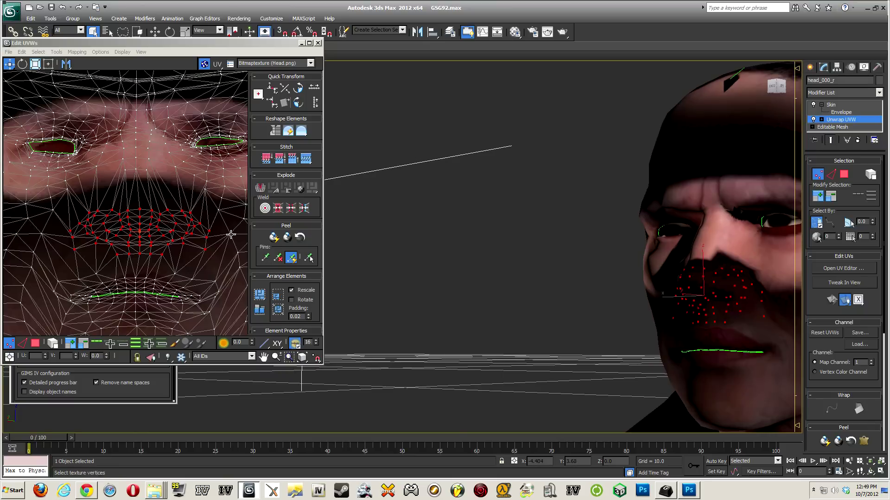
left_click_drag(176, 223, 181, 220)
middle_click_drag(539, 245, 495, 254, "alt")
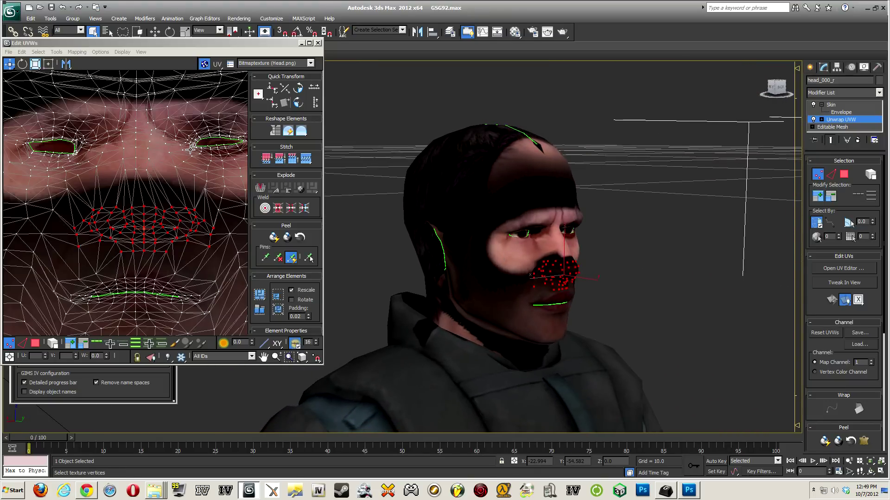
- Try to move the central forehead UV vertices below the hairline notch down slightly
left_click(191, 150)
scroll(190, 150, "down", 3)
scroll(195, 139, "up", 1)
middle_click_drag(195, 129, 178, 224)
left_click_drag(133, 136, 156, 200)
mouse_move(145, 157)
left_mouse_down()
mouse_move(144, 175)
mouse_move(163, 174)
mouse_move(134, 158)
mouse_move(146, 168)
left_mouse_up()
key("ctrl+z")
- Move the open-edge UV vertex on the left side of the forehead notch slightly inward and down, and check the head
middle_click_drag(465, 171, 421, 176, "alt")
left_click_drag(147, 170, 147, 169)
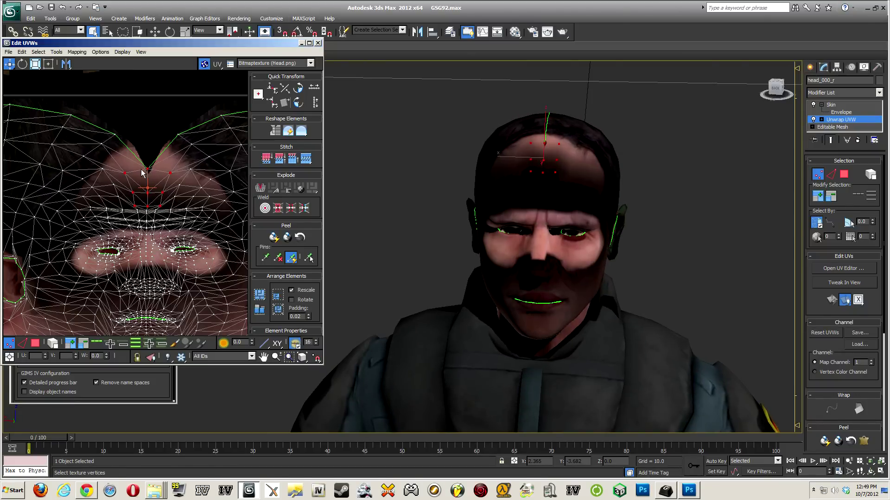
left_click_drag(129, 125, 128, 144)
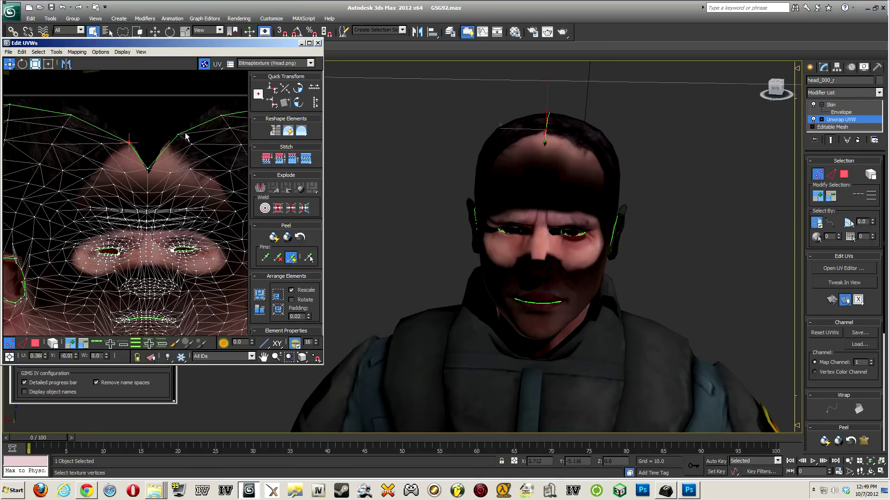
middle_click_drag(500, 211, 516, 185, "alt")
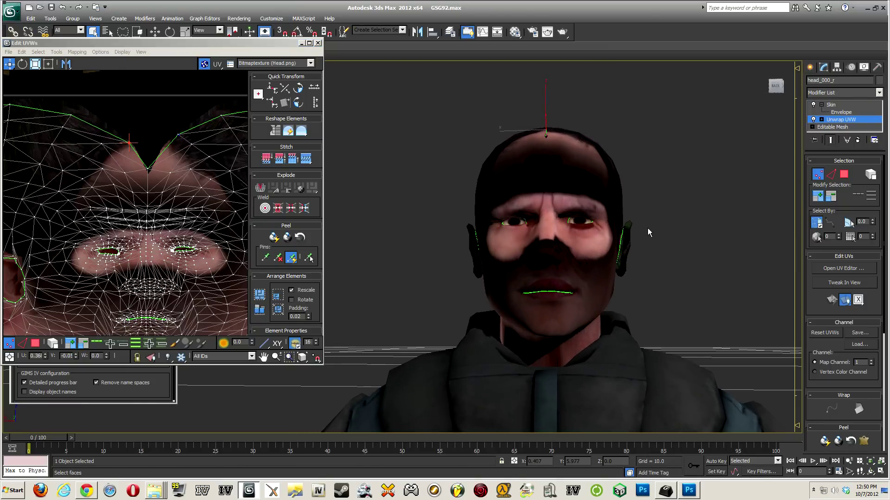
middle_click_drag(663, 226, 645, 227, "alt")
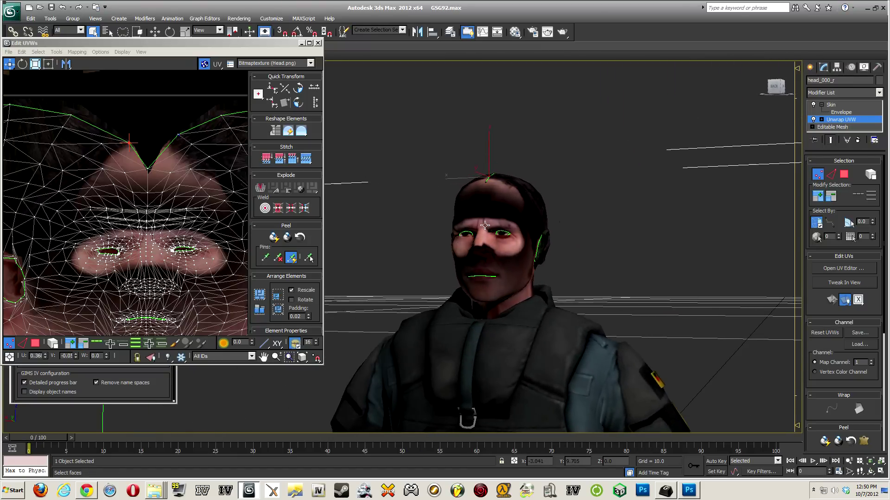
- Select the leftover UV clusters below the tiled texture to examine which parts of the head they belong to
middle_click(199, 225)
scroll(181, 222, "down", 5)
middle_click_drag(94, 287, 99, 217)
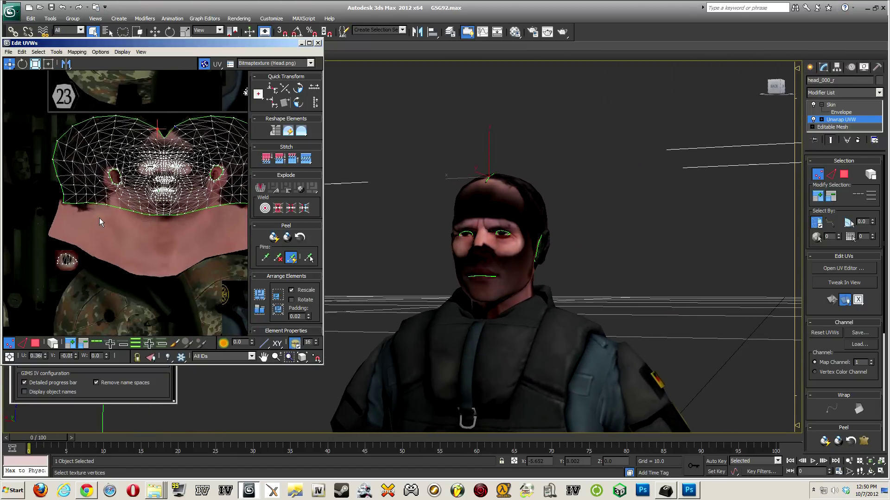
scroll(99, 217, "down", 4)
scroll(93, 235, "down", 1)
left_click_drag(52, 280, 133, 331)
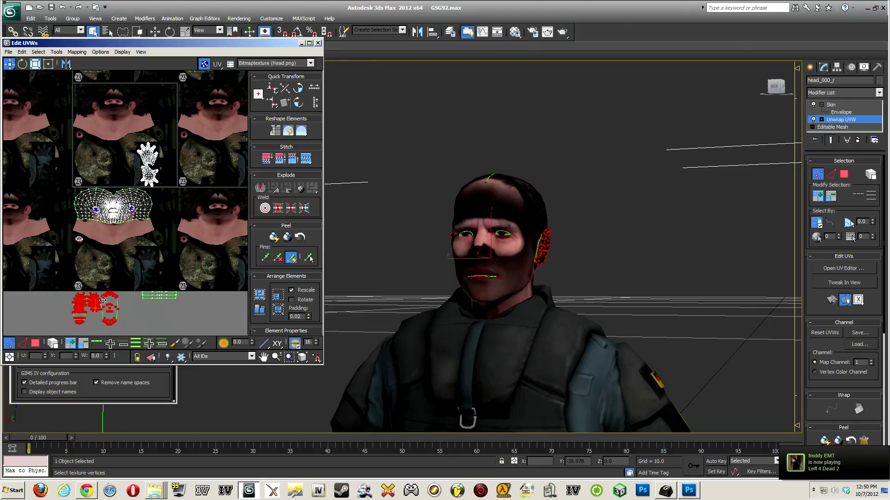
left_click_drag(104, 306, 124, 333)
scroll(100, 211, "up", 5)
scroll(141, 271, "down", 5)
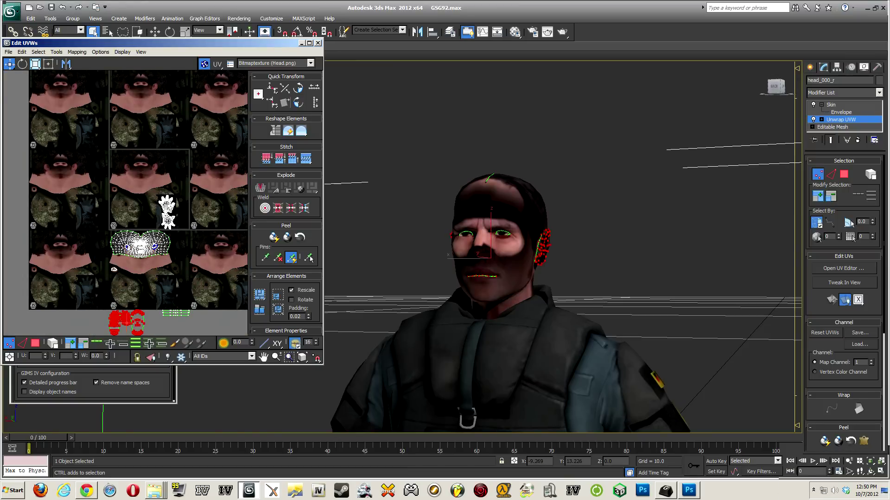
left_click(85, 271)
- Close the UV editor and check the whole character model from the front
middle_click_drag(380, 246, 563, 273, "alt")
scroll(564, 273, "down", 5)
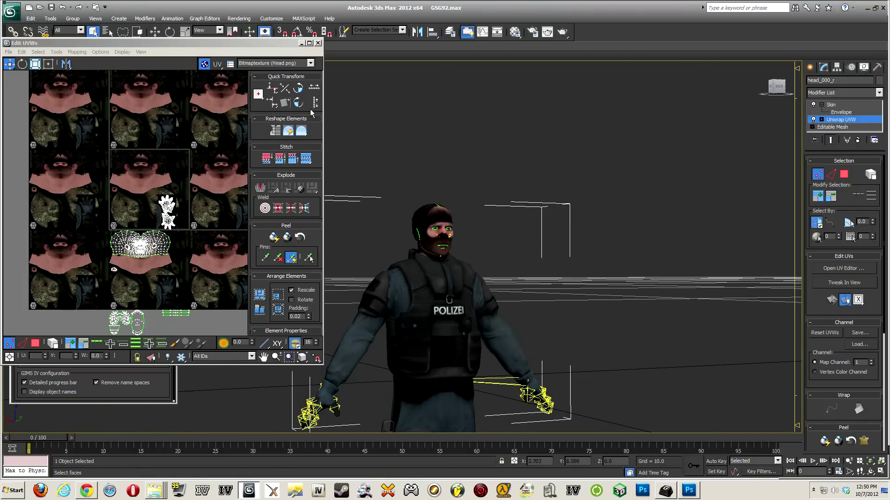
left_click(318, 43)
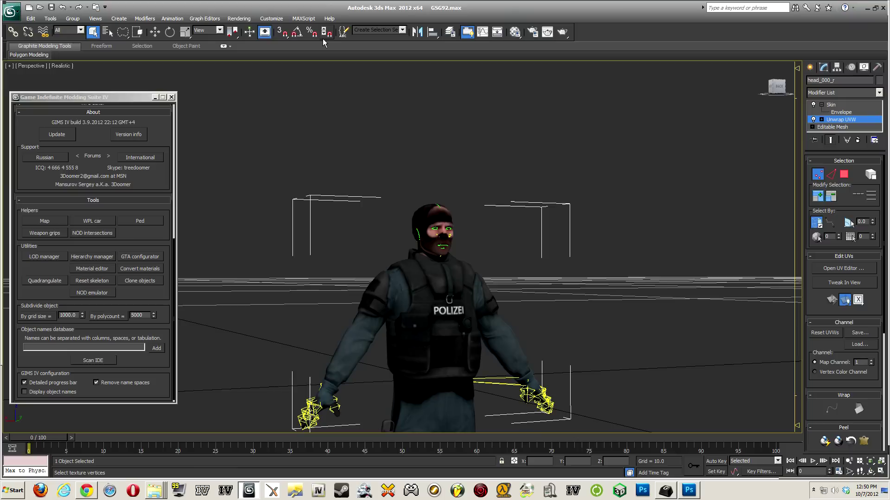
middle_click_drag(469, 132, 427, 78)
scroll(498, 115, "down", 3)
middle_click_drag(498, 115, 498, 186, "alt")
scroll(498, 185, "up", 5)
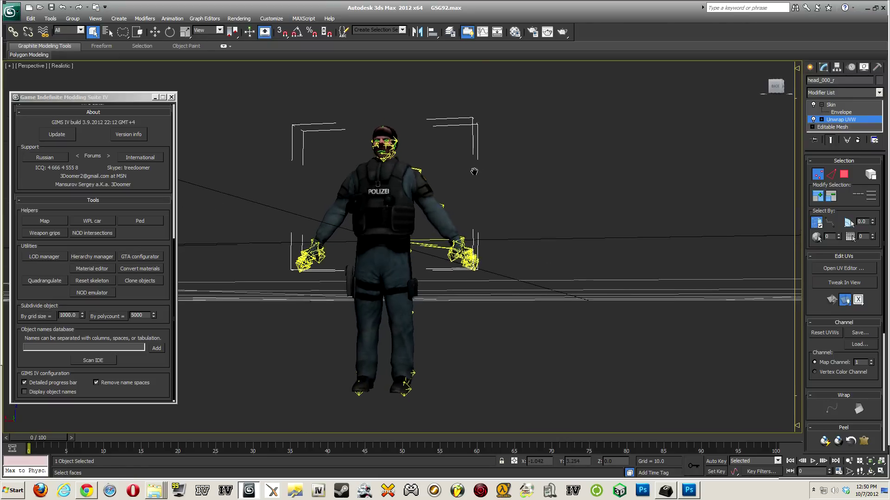
middle_click_drag(499, 127, 510, 171, "alt")
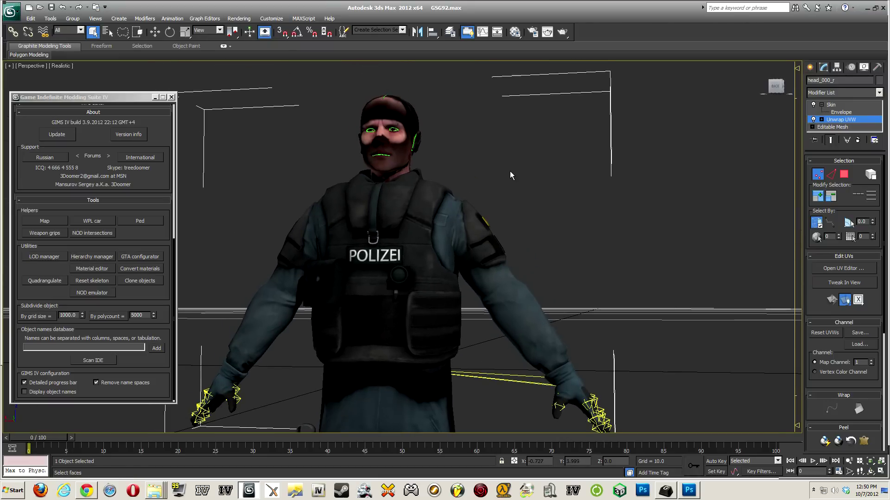
- Switch to Photoshop and flatten Head.png so the glove layer merges into the background
right_click(689, 490)
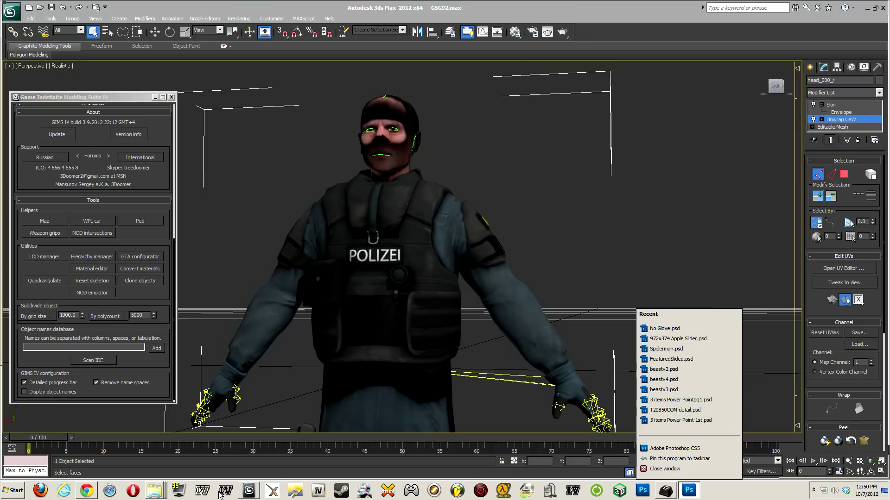
left_click(679, 492)
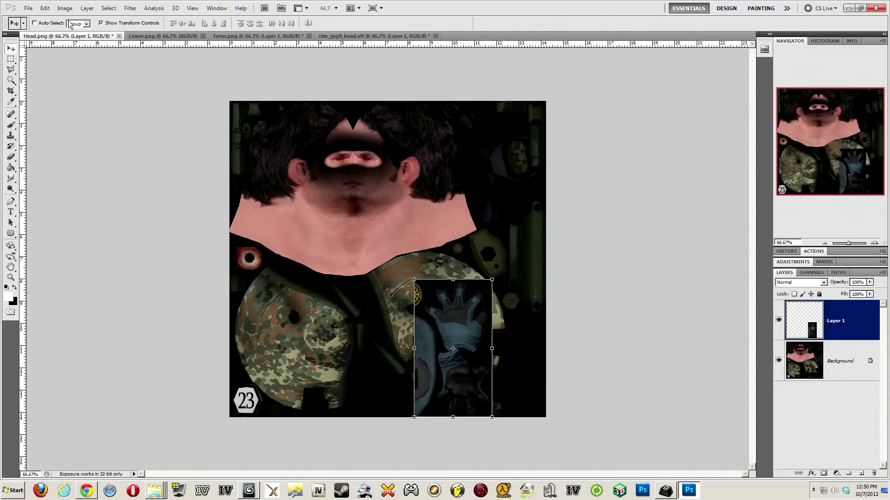
left_click(130, 9)
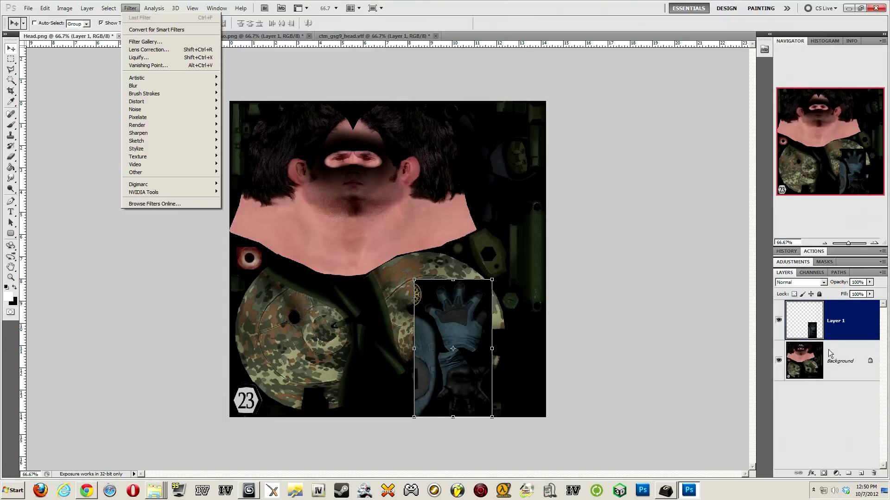
right_click(830, 354)
left_click(835, 416)
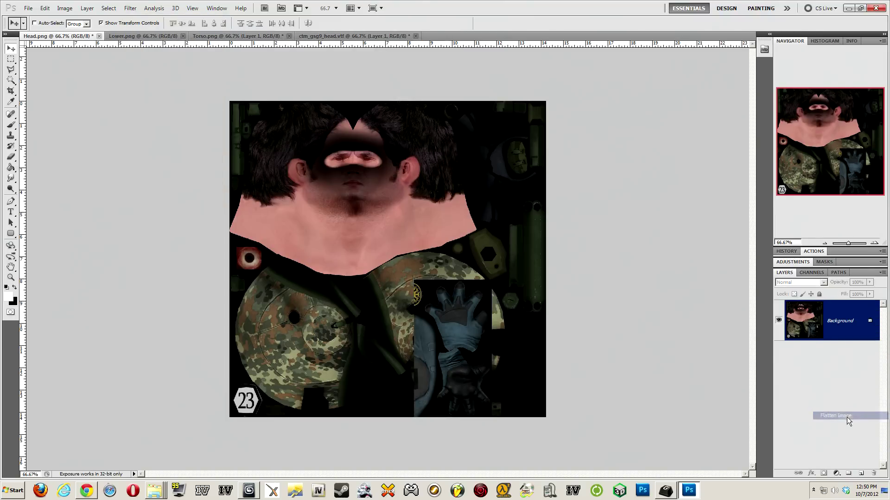
- Convert the flattened Head.png into a normal map with the NVIDIA NormalMapFilter, using 4 sample filtering and scale 10
left_click(48, 8)
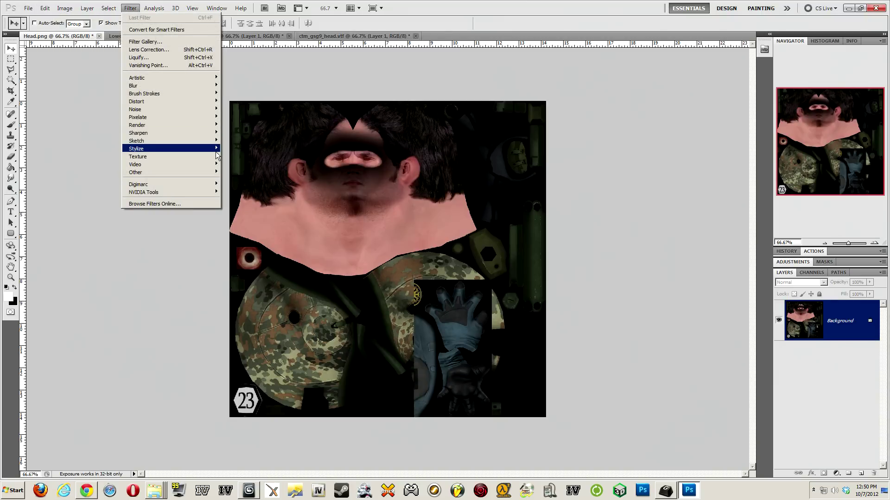
mouse_move(209, 193)
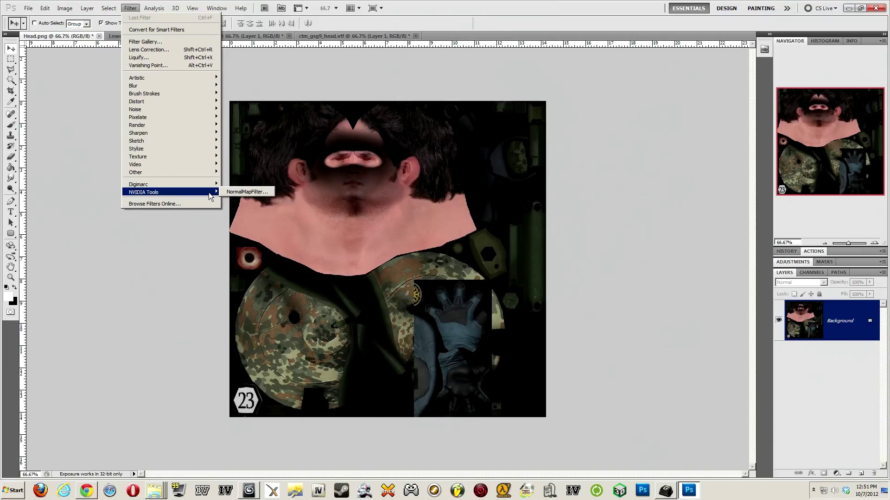
left_click(229, 193)
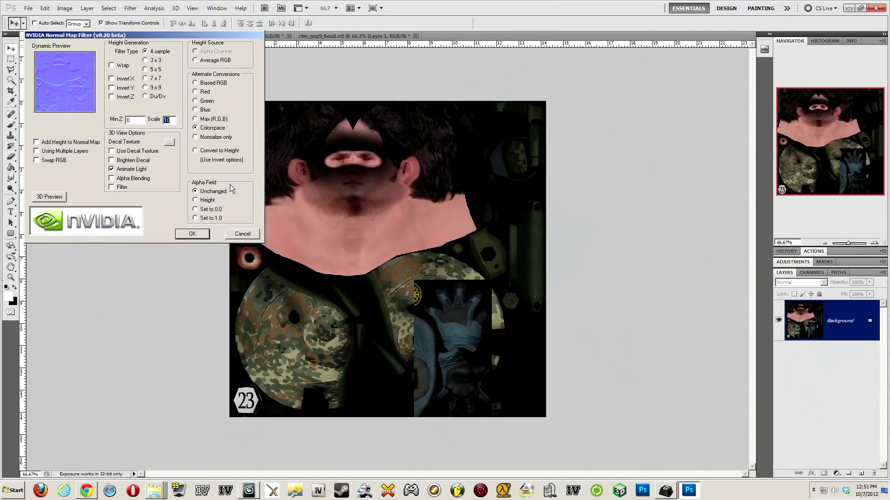
left_click(192, 234)
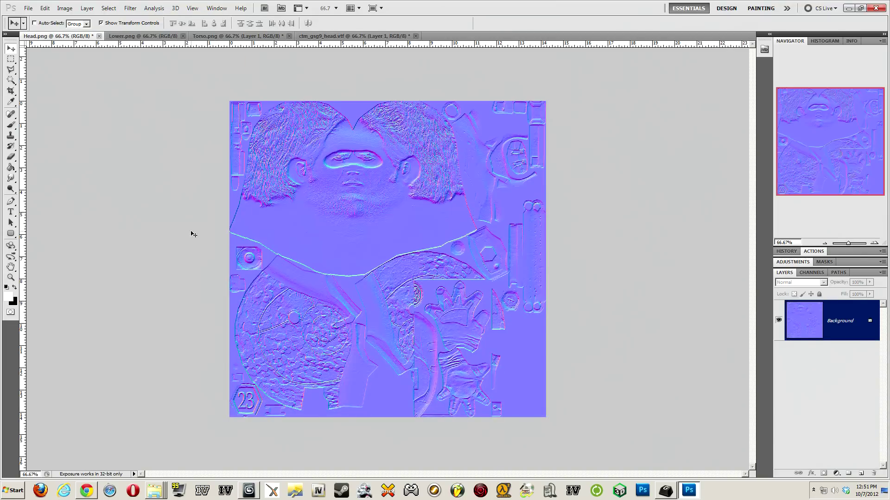
- Save the head normal map as HeadNorm.png in the ct_gsg9 folder
key("ctrl+shift+s")
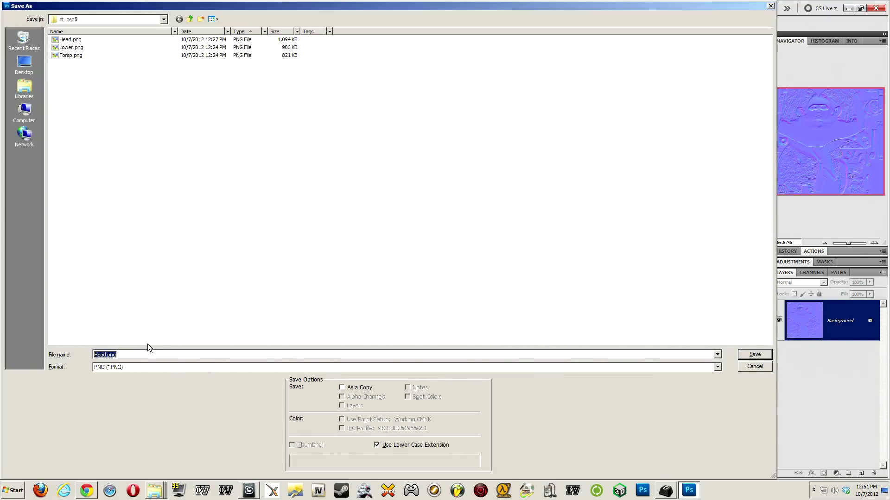
key("End")
type("Norm")
key("Return")
key("Return")
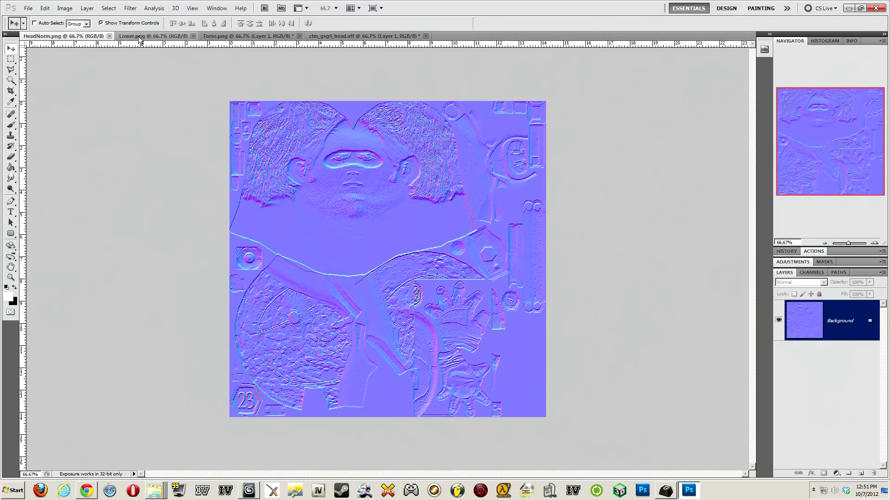
- Open ctm_gsg9_lowerbody_normal.vtf and ctm_gsg9_upperbody_normal.vtf together from the ct_gsg9 folder
left_click(166, 36)
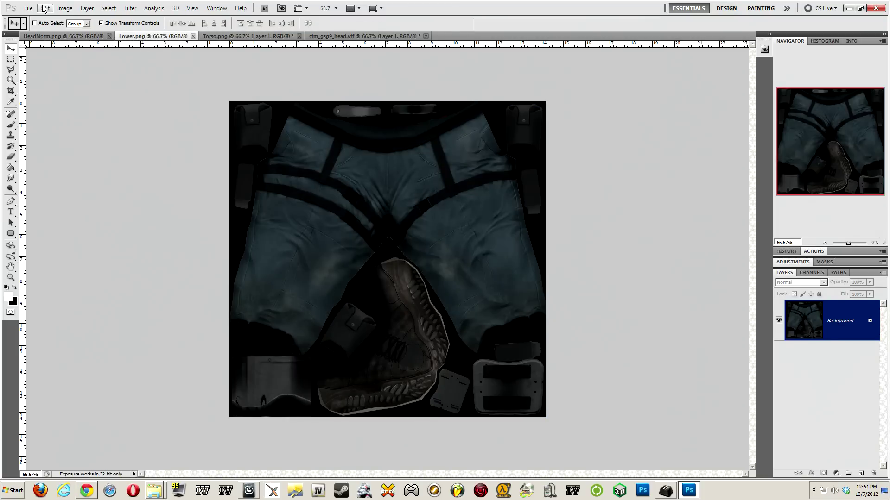
left_click(35, 12)
left_click(37, 26)
left_click(153, 138)
scroll(153, 141, "down", 3)
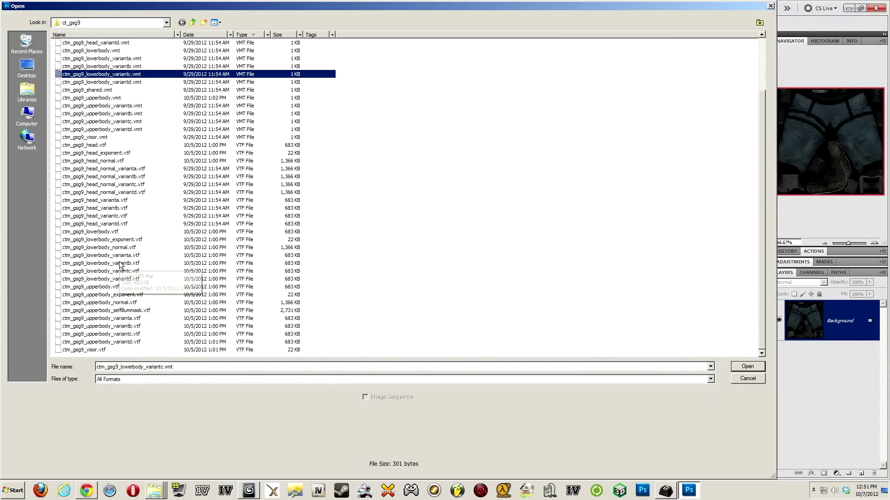
left_click(115, 250)
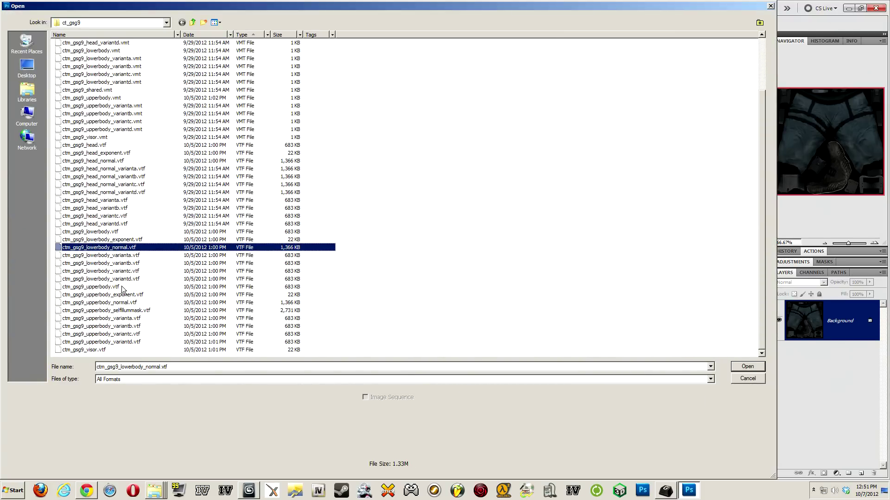
left_click(128, 303, "ctrl")
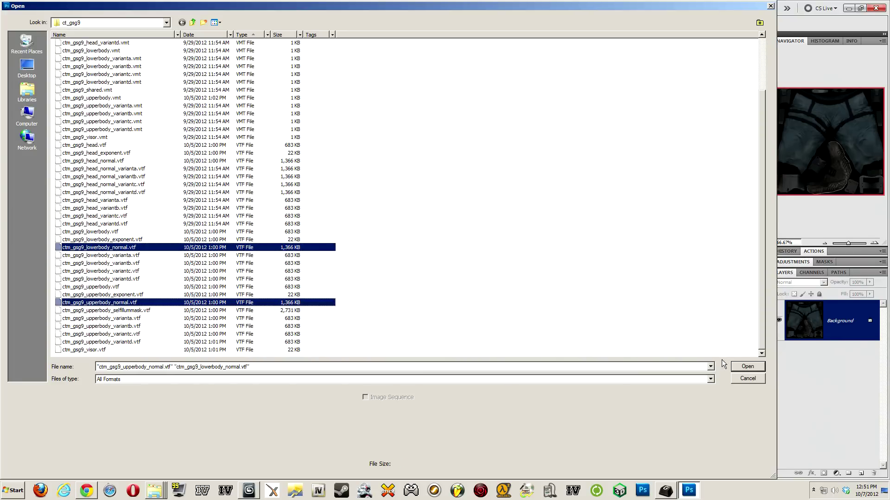
left_click(734, 368)
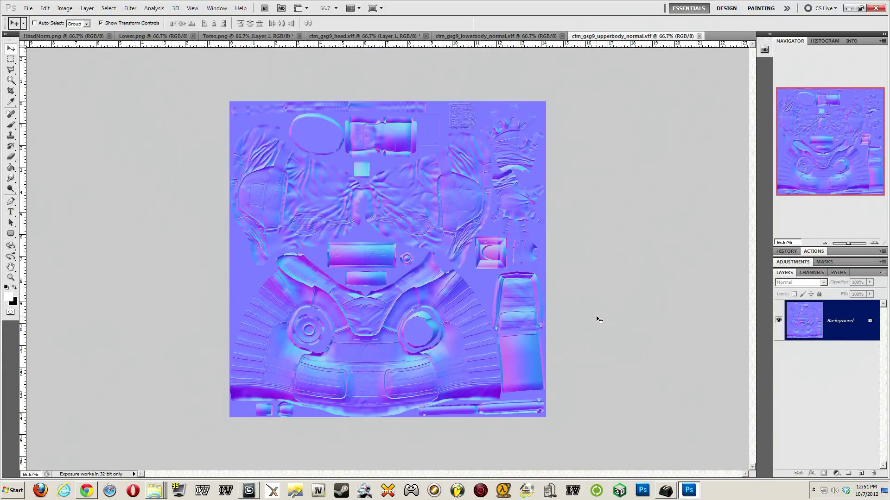
- Save the upper body normal map in PNG format as UpperNorm
key("ctrl+shift+s")
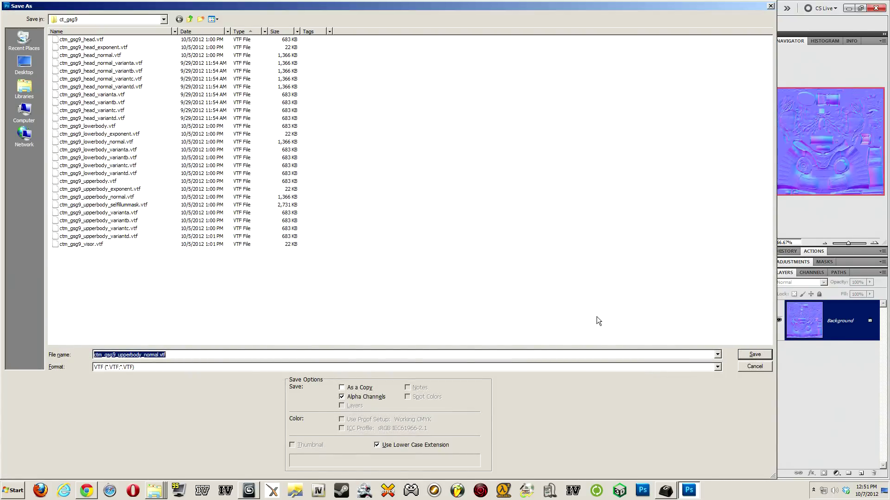
type("Upper")
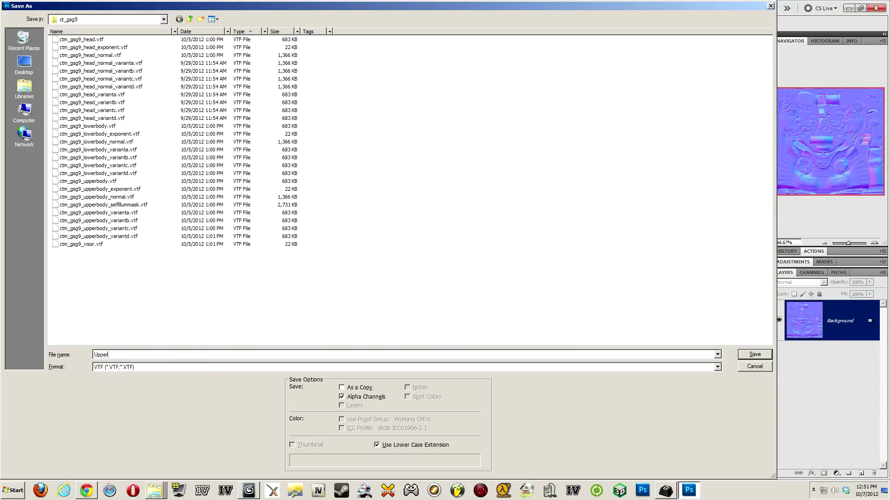
type("Norm")
key("Tab")
key("Down")
key("Up")
key("Down")
key("Down")
key("Down")
key("Return")
key("Return")
key("Return")
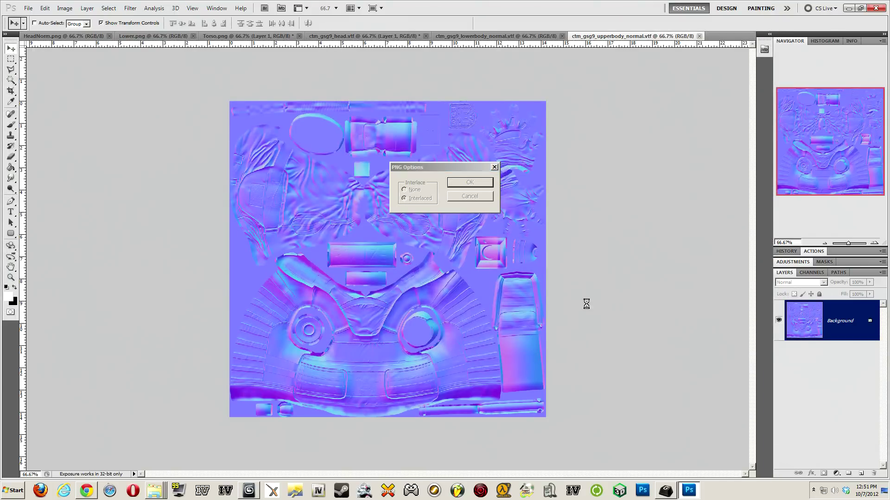
- Save the lower body normal map in PNG format as LowerNOrm
left_click(478, 38)
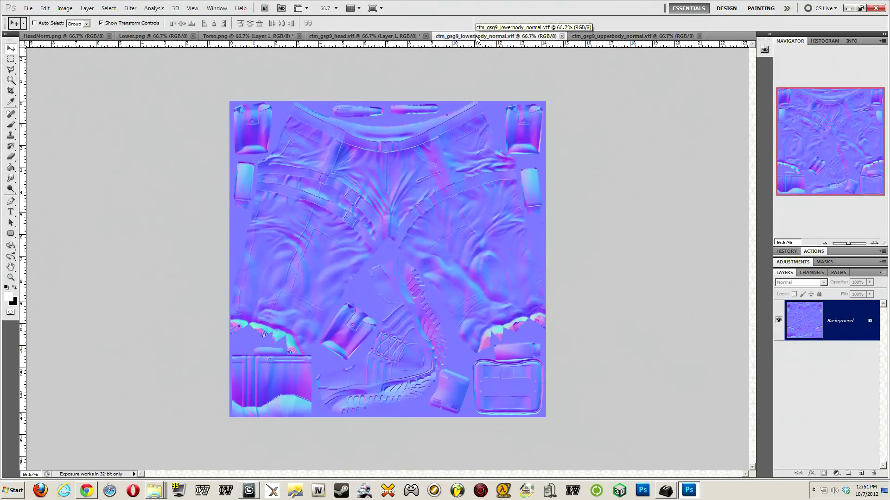
key("ctrl+shift+s")
type("LowerNOrm")
key("Tab")
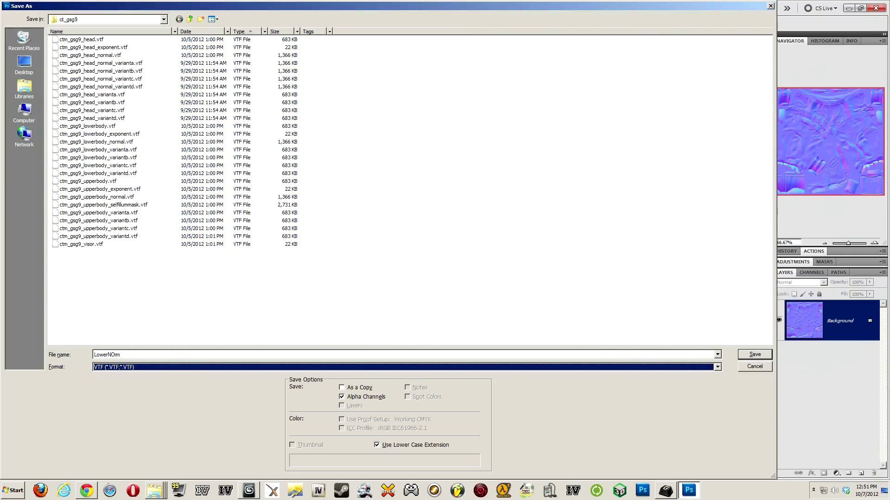
key("alt+Down")
key("Up")
key("Up")
key("Up")
key("Up")
key("Up")
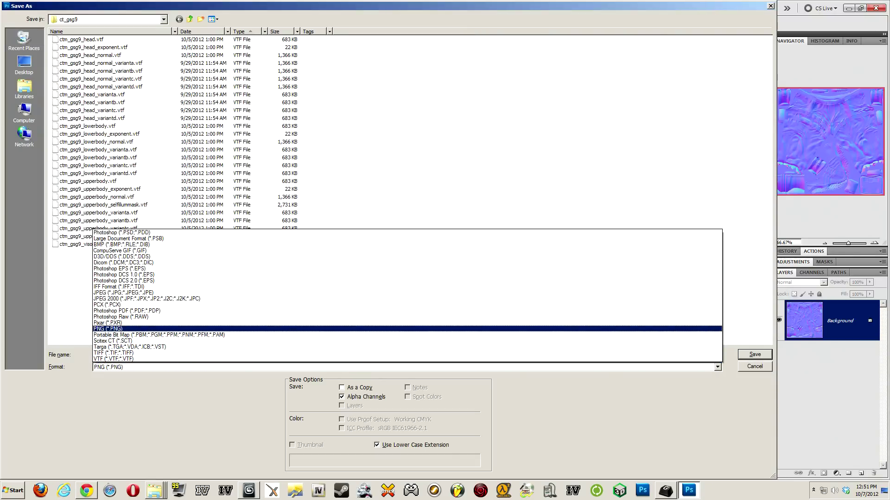
key("Return")
key("Return")
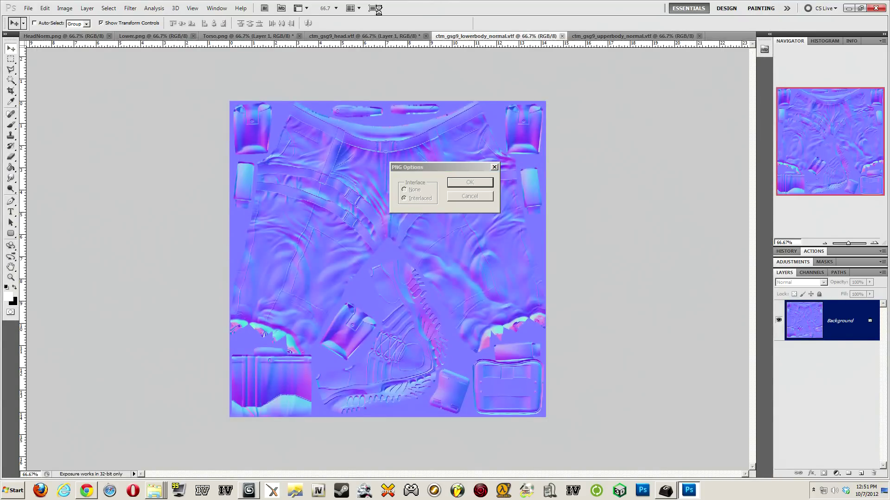
left_click(29, 8)
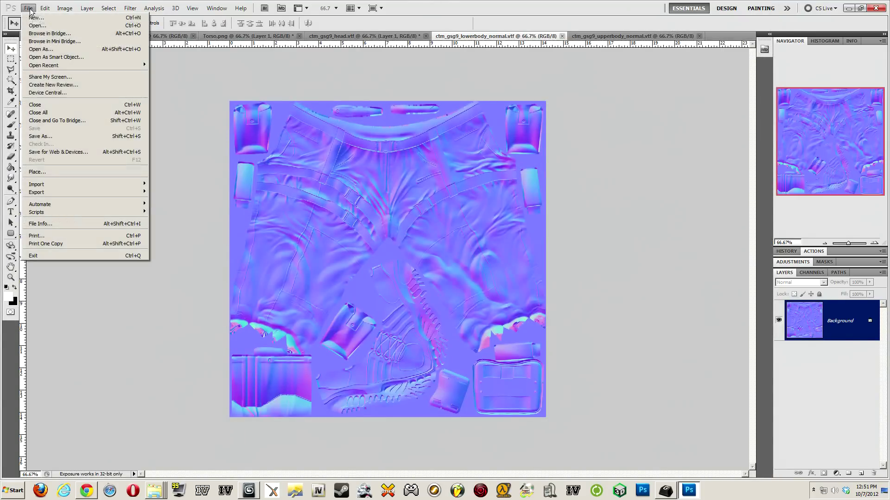
left_click(42, 29)
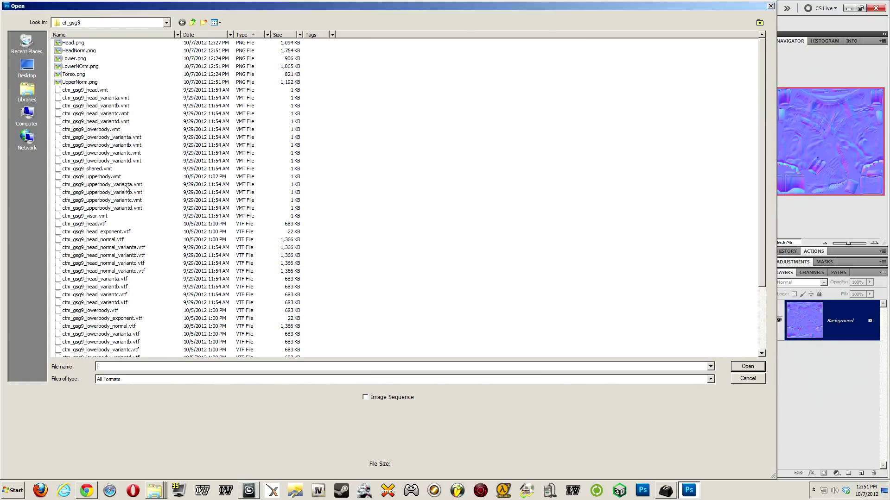
key("Escape")
- Hide Layer 1 in Torso.png and desaturate its Background layer
left_click(346, 33)
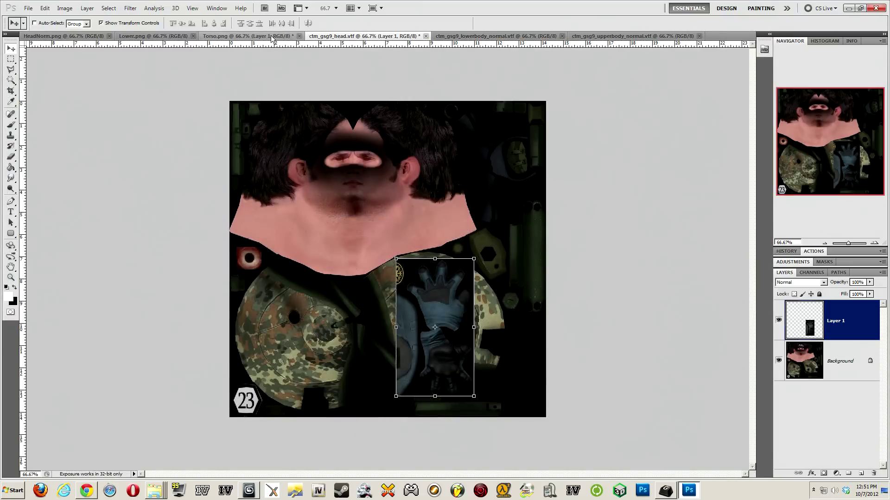
left_click(259, 36)
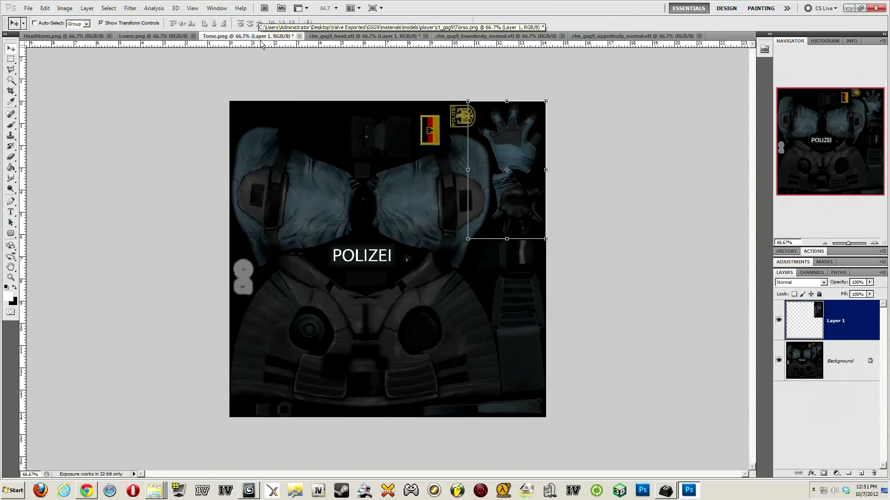
left_click(810, 350)
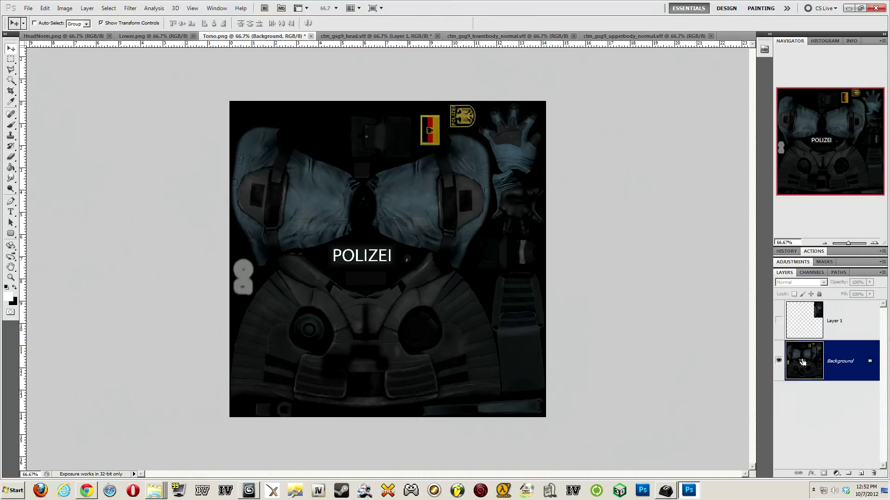
key("ctrl+shift+u")
- Save a PNG copy of the desaturated torso texture as TorsoSpec.png
key("ctrl+shift+s")
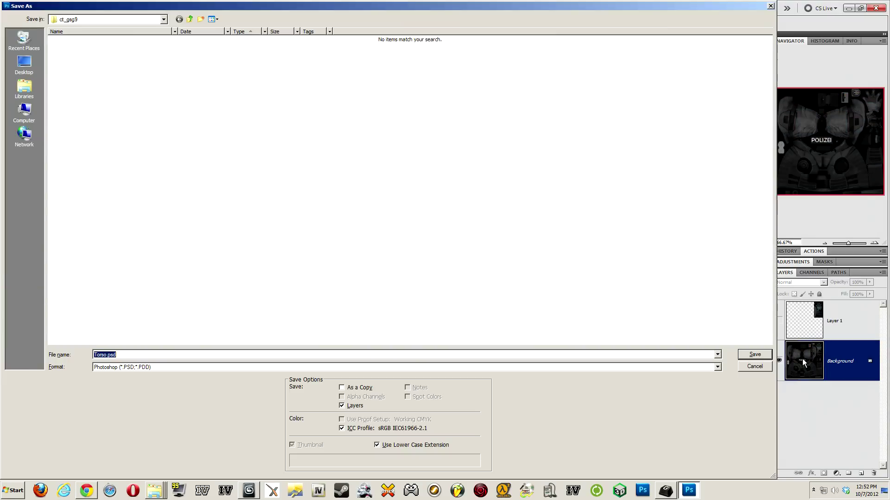
key("Left")
key("Left")
type("S")
key("Tab")
key("alt+Down")
key("Down")
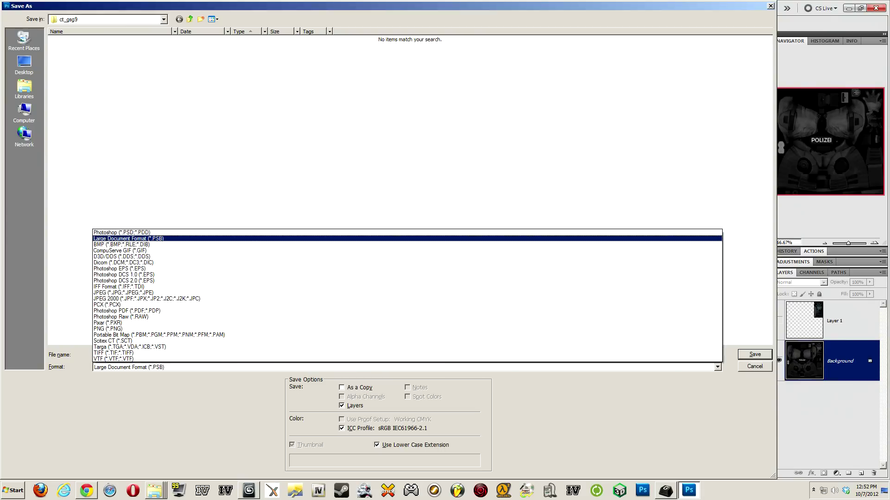
key("Down")
key("Down")
key("Down")
key("Down")
key("Down")
key("Down")
key("Down")
key("Down")
key("Down")
key("Down")
key("Down")
key("Down")
key("Down")
key("Down")
key("Down")
key("Return")
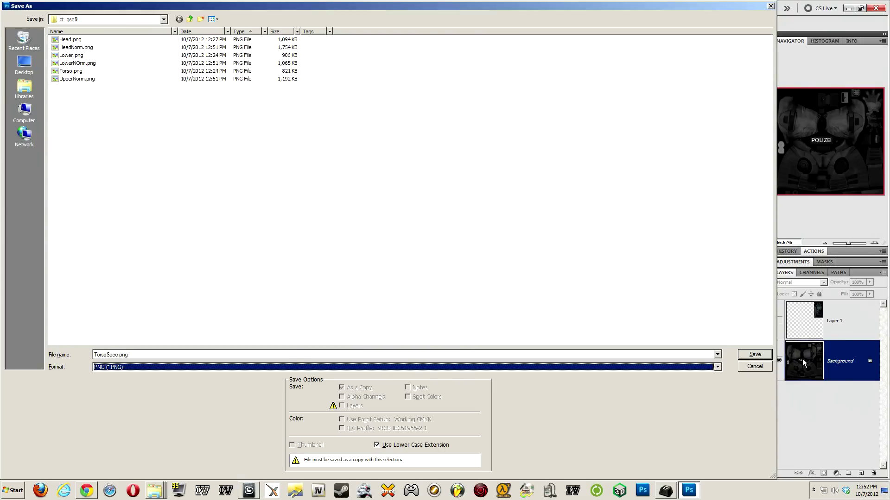
key("Return")
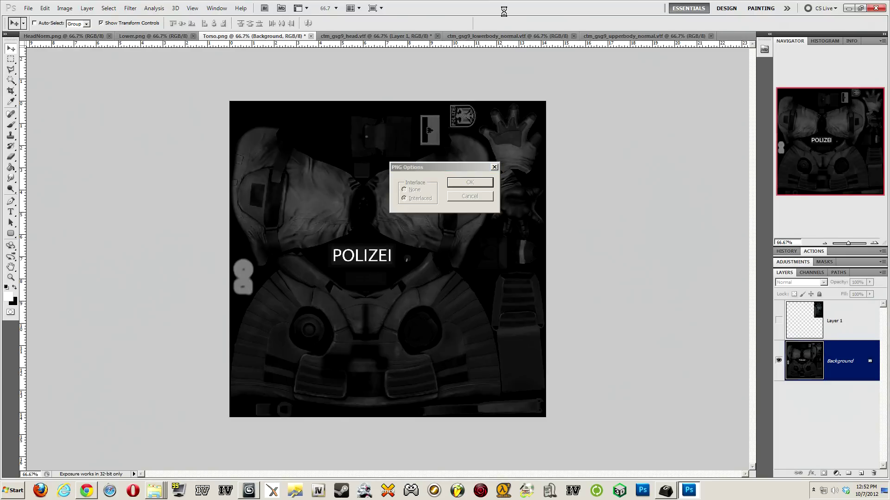
key("Return")
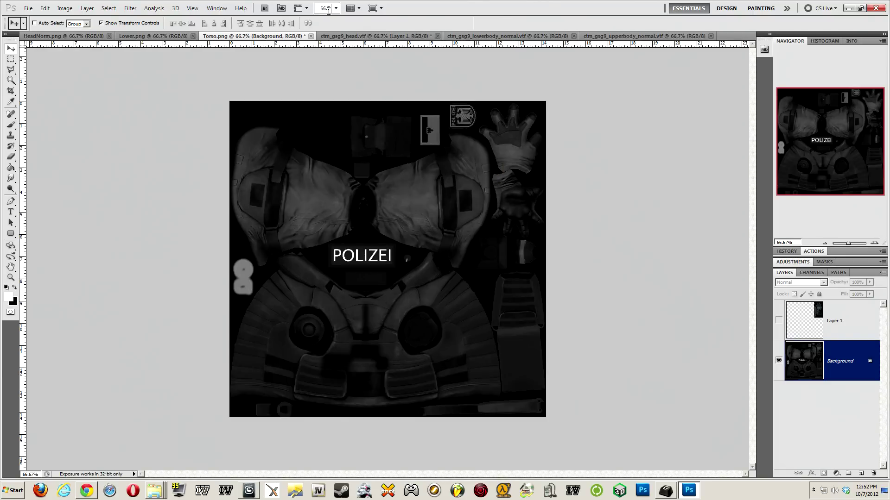
- Desaturate the Lower.png texture and save it as LowerSpec.png
left_click(175, 36)
key("ctrl+shift+u")
key("ctrl+shift+s")
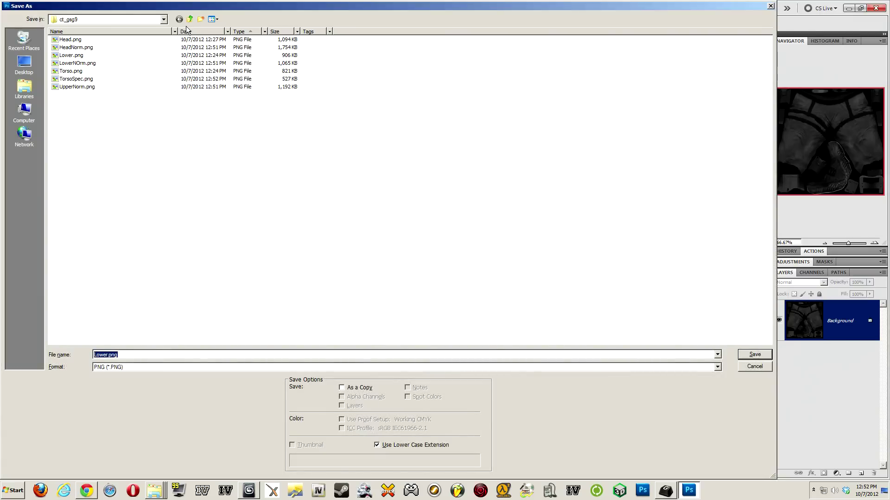
key("Left")
key("Left")
key("Left")
type("Speec")
key("Return")
key("Return")
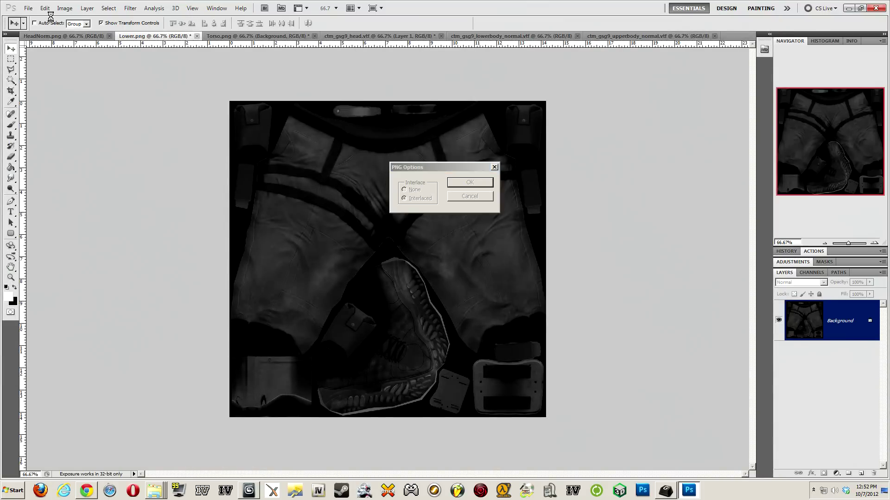
- Undo the normal map filter on the open HeadNorm.png document and desaturate the restored head texture
left_click(63, 36)
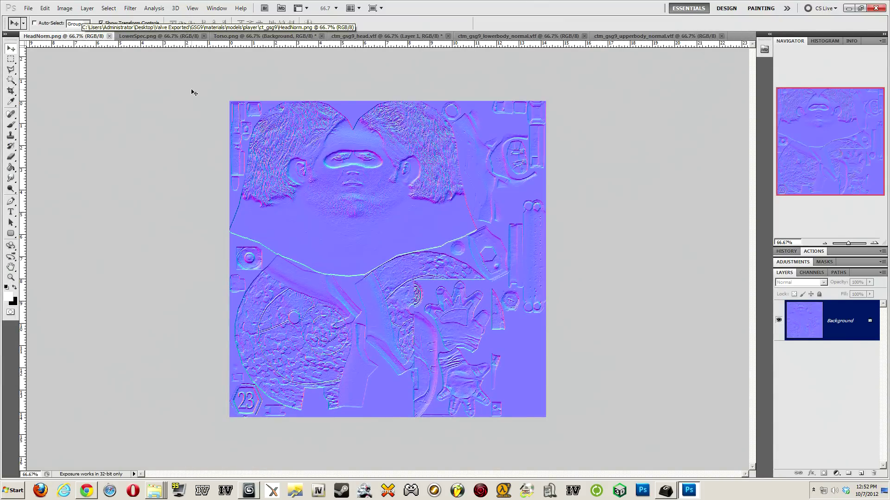
key("ctrl+z")
key("ctrl+shift+u")
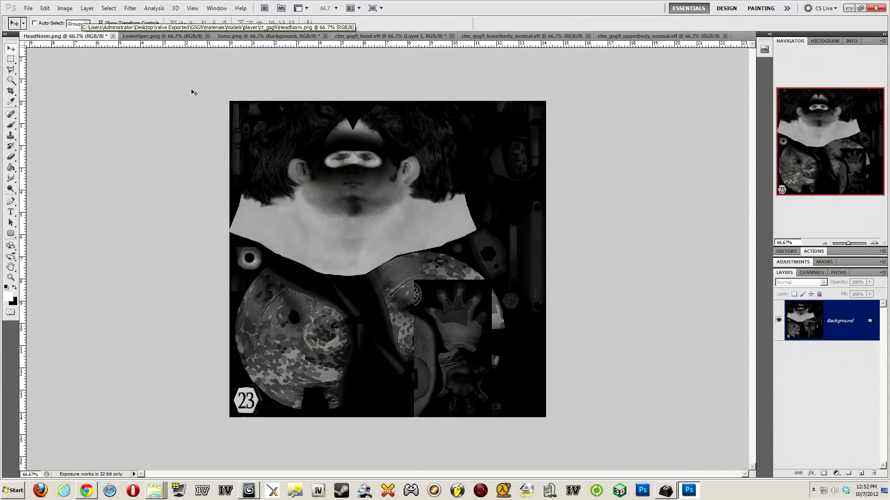
- Save the desaturated head texture as a separate PNG with Spec added to its file name
key("ctrl+shift+s")
key("Left")
key("Left")
key("Left")
type("Spec")
key("Return")
key("Return")
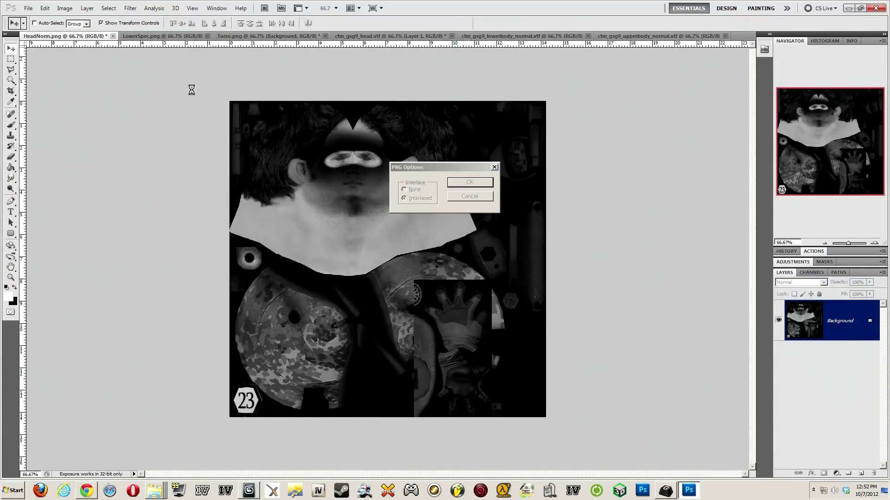
- Switch back to 3ds Max and check the textured character model from the front
left_click(848, 7)
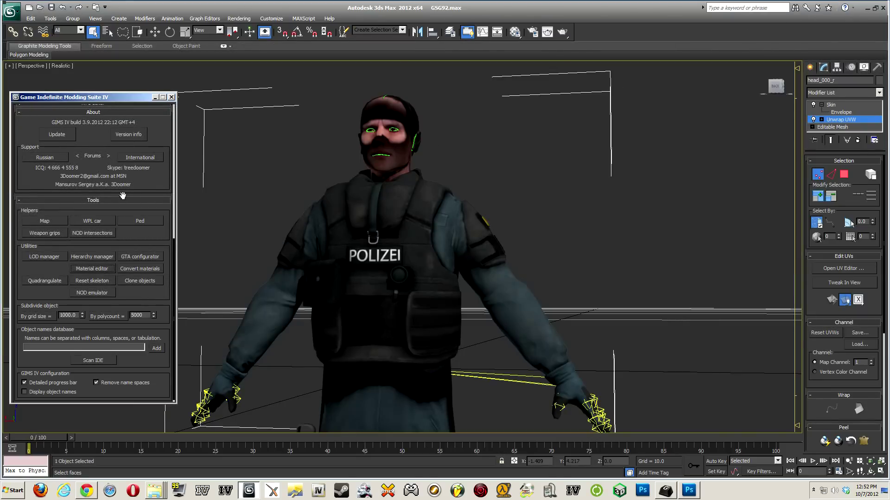
middle_click_drag(315, 291, 348, 287, "alt")
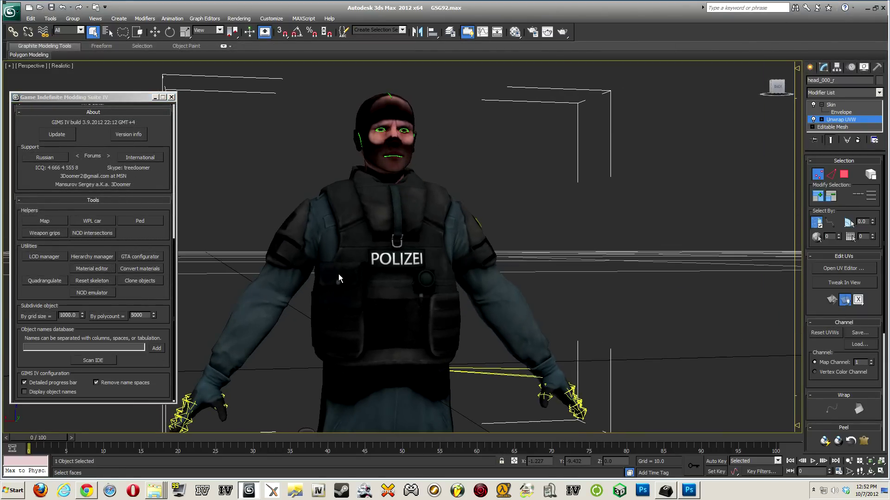
- Open the head mesh's GIMS IV material and assign HeadNorm.png as its normal map, with power 1.0 and the Include option
left_click(100, 269)
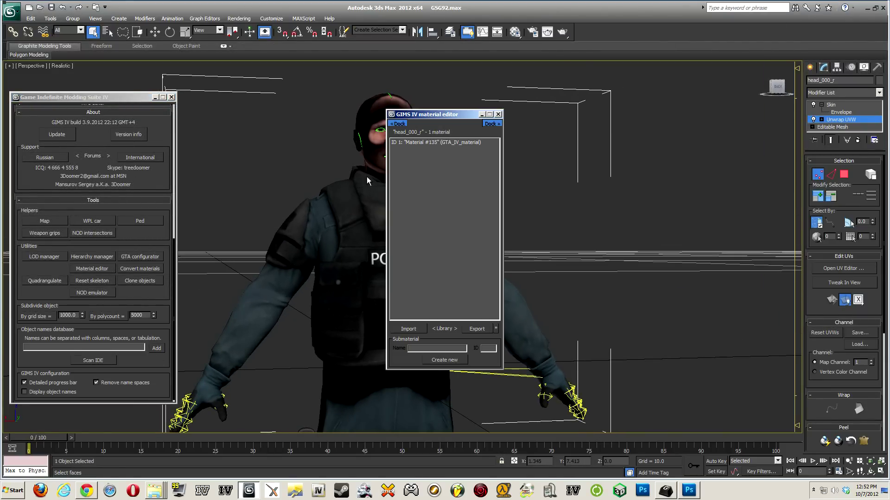
left_click(431, 142)
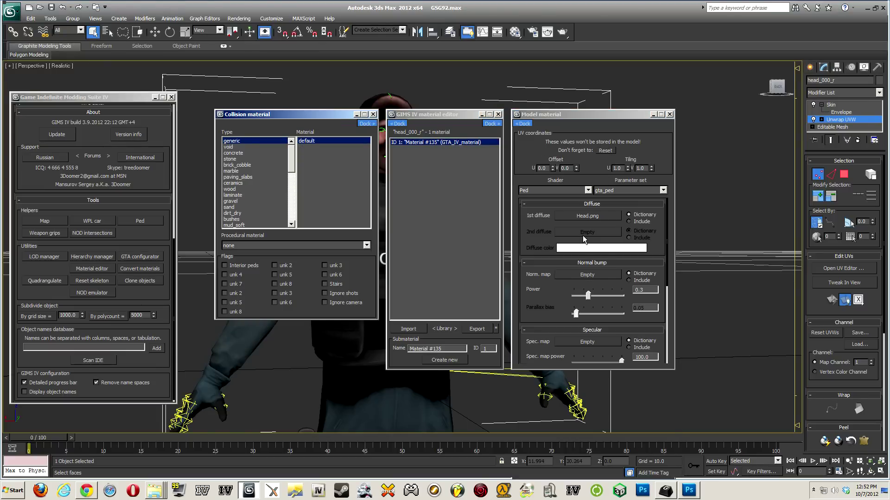
left_click(587, 274)
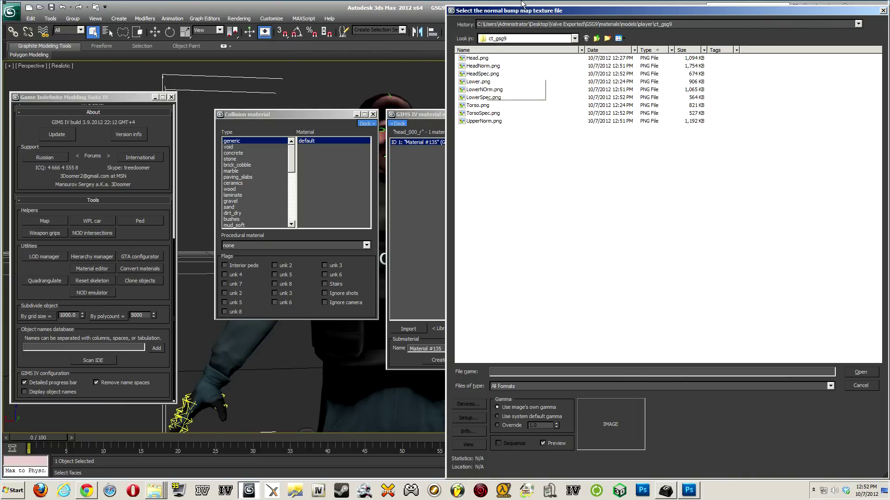
left_click_drag(522, 11, 489, 119)
left_click(443, 174)
double_click(443, 174)
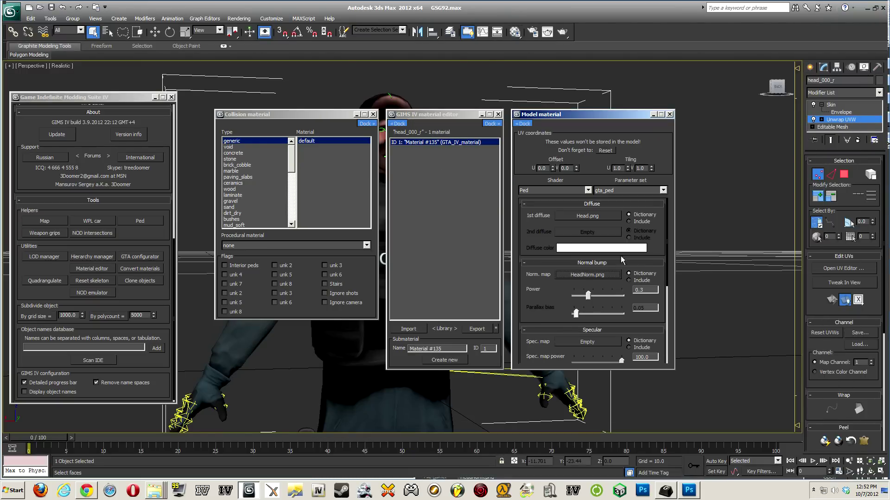
left_click(646, 290)
type("1")
- Assign HeadSpec.png as the specular map of the head material
left_click_drag(574, 301, 559, 248)
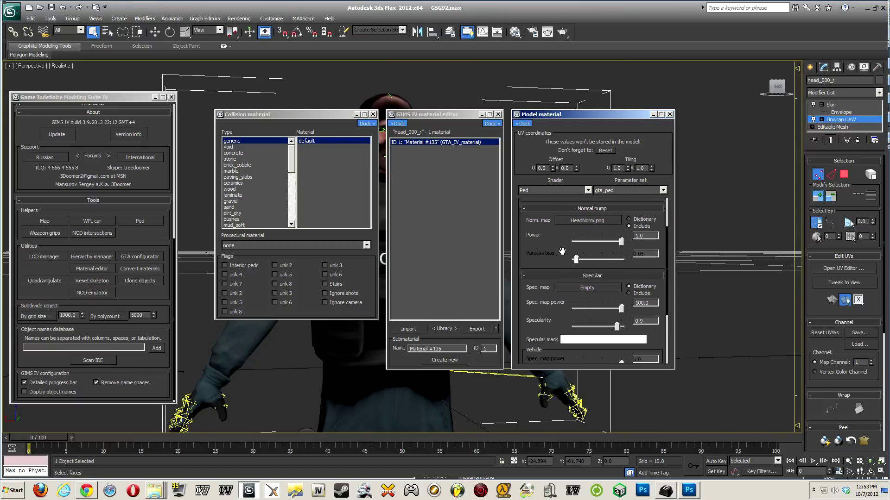
left_click(587, 287)
double_click(452, 77)
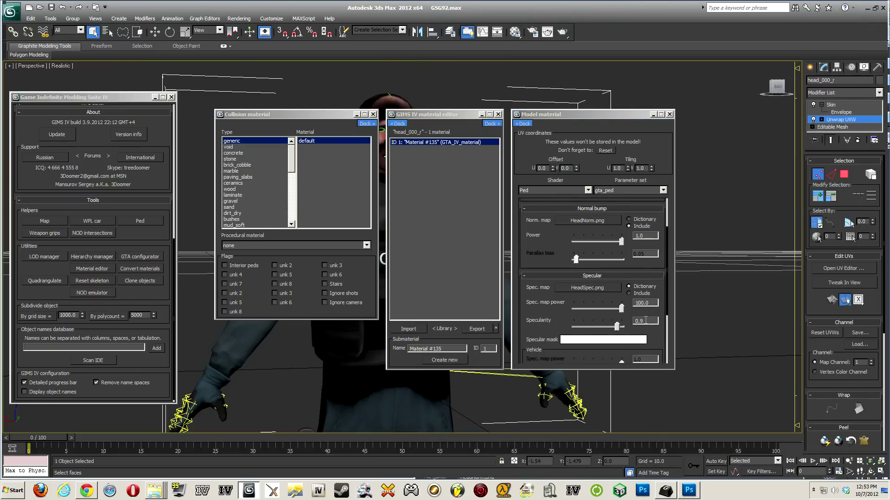
- Set the head material's specularity to 0.2 and its specular map power to 32
left_click(640, 320)
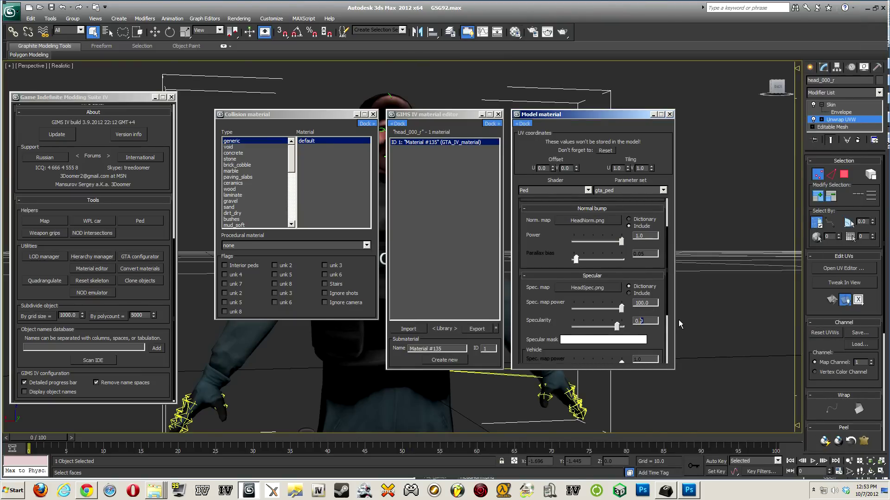
type("2")
key("Return")
double_click(650, 303)
type("32.")
- Set the head material's specular mask color to a dark grey of value 56 sampled from the interface
left_click(599, 339)
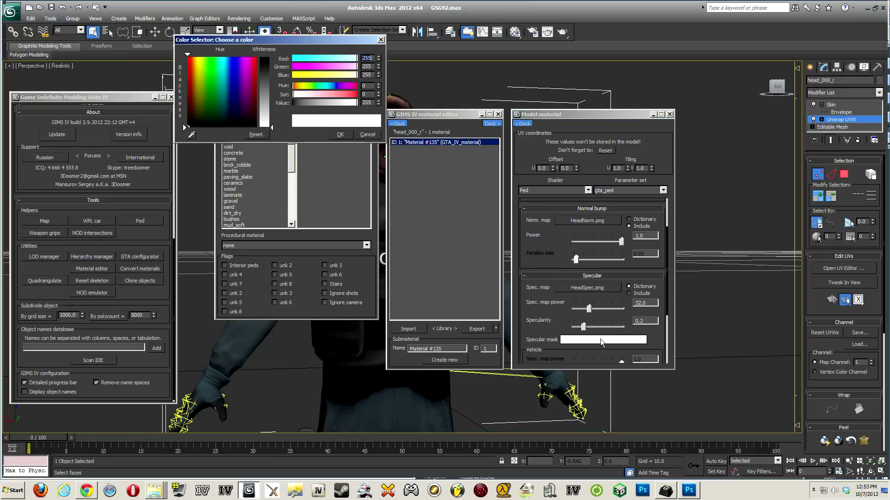
left_click(191, 135)
left_click(188, 168)
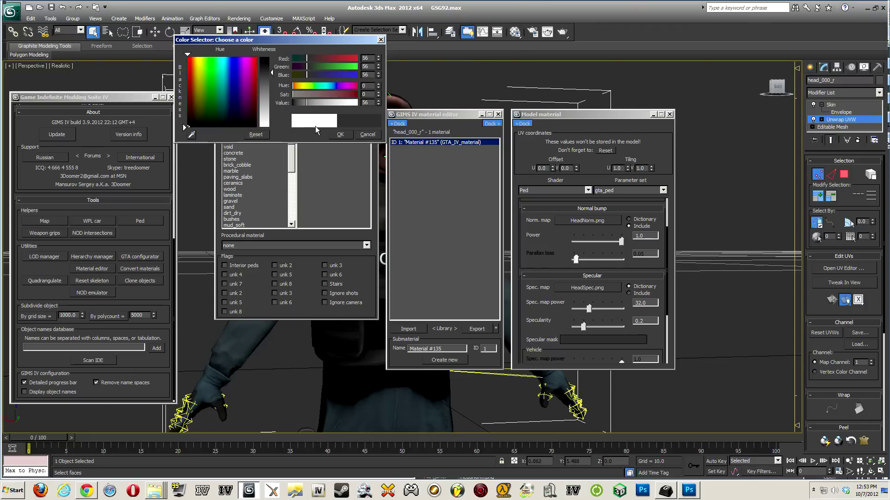
left_click(338, 135)
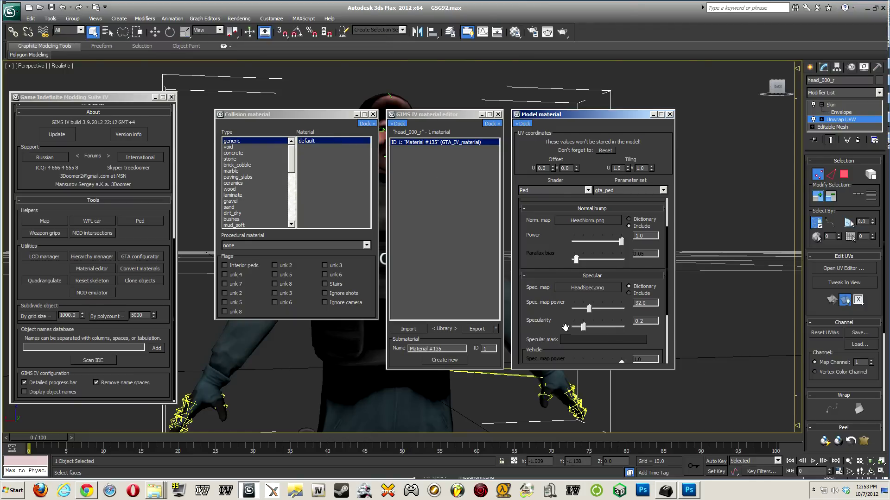
- Change the head material's parameter set to gta_ped_skin_blendshape
left_click_drag(559, 331, 539, 230)
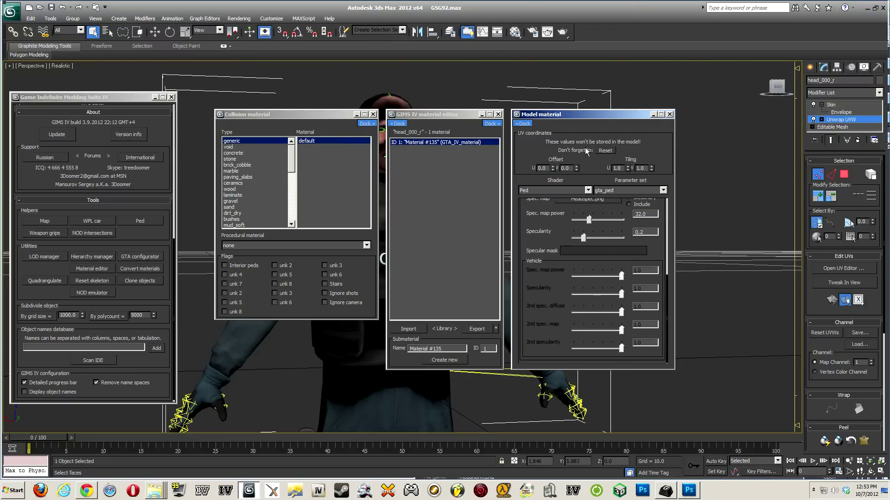
left_click(605, 190)
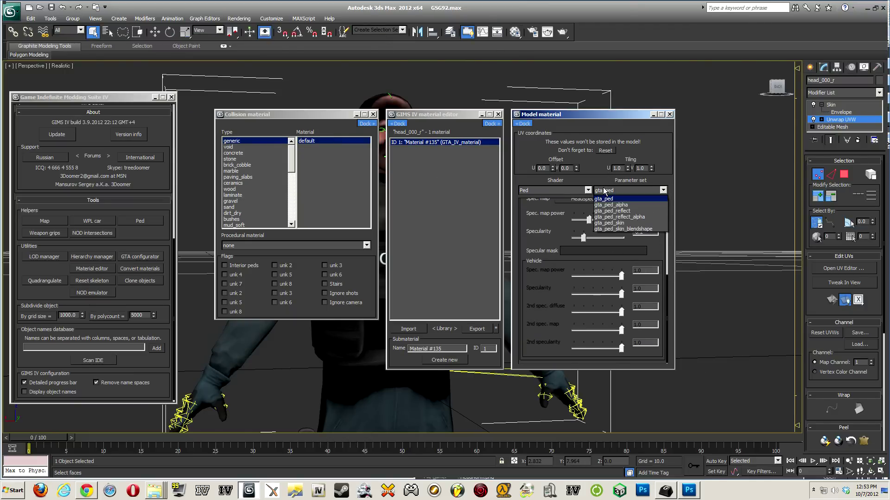
left_click(638, 229)
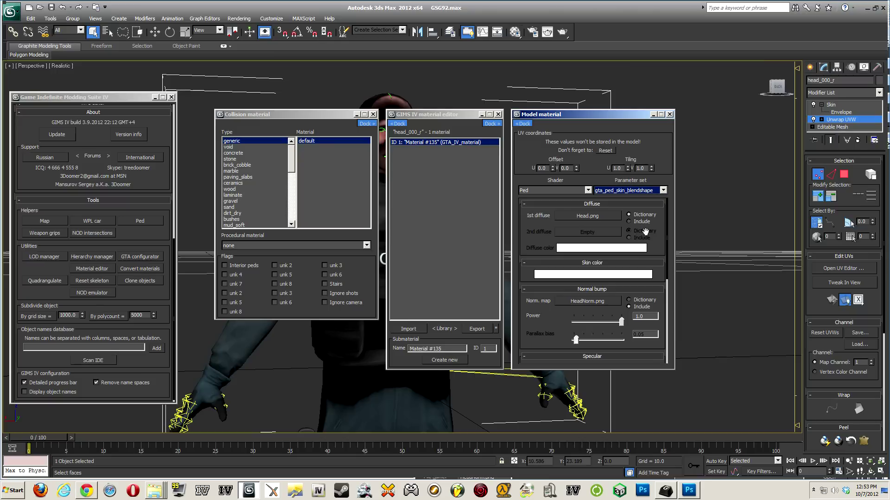
- Set the head material's skin color to near-black, darkening a grey sampled from the interface, and minimize the material editor
middle_click_drag(717, 191, 731, 300)
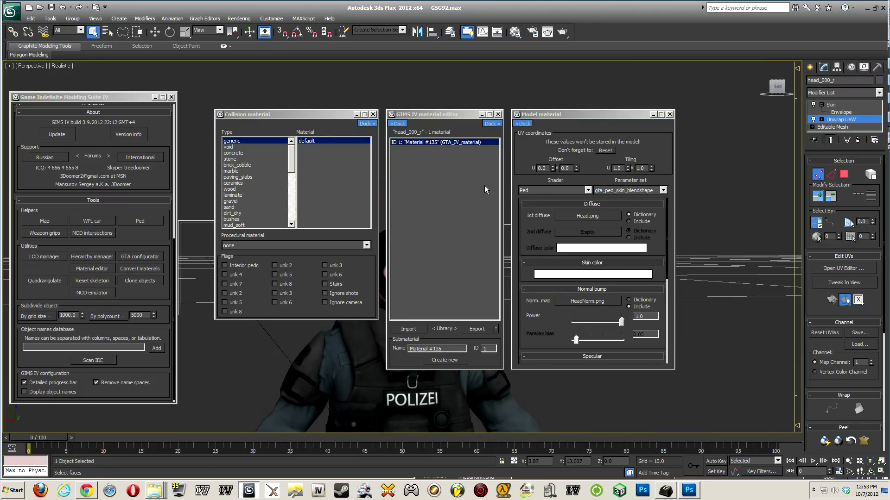
left_click(572, 273)
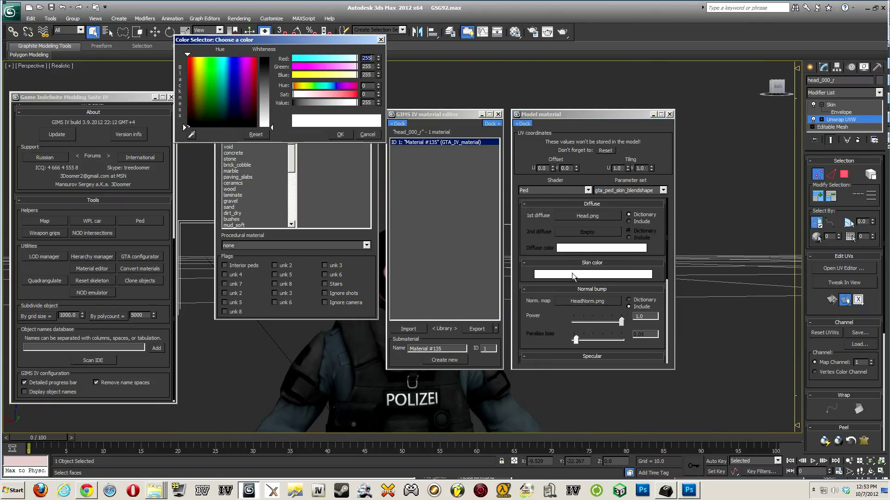
left_click(191, 135)
left_click(196, 175)
left_click_drag(270, 73, 271, 58)
left_click(340, 135)
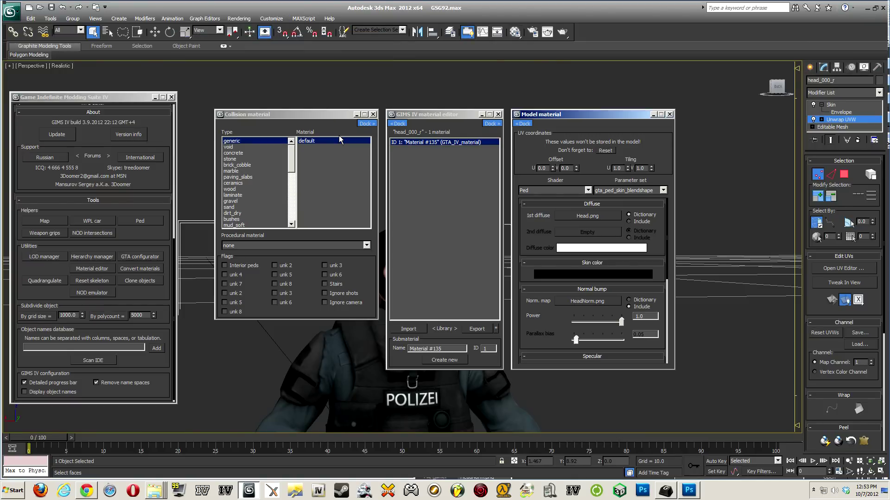
left_click(653, 115)
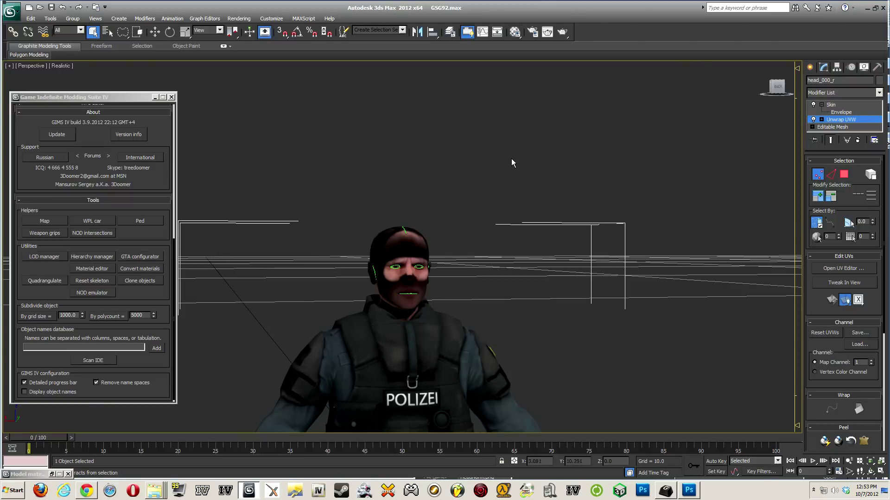
- Select the torso mesh uppr_000_u and open its material for editing in the GIMS IV material editor
scroll(491, 234, "down", 5)
scroll(490, 272, "up", 3)
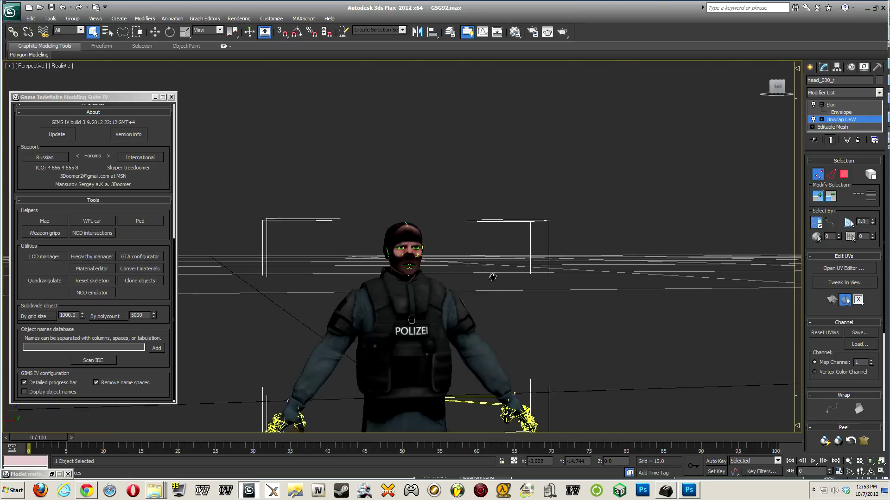
scroll(484, 266, "up", 3)
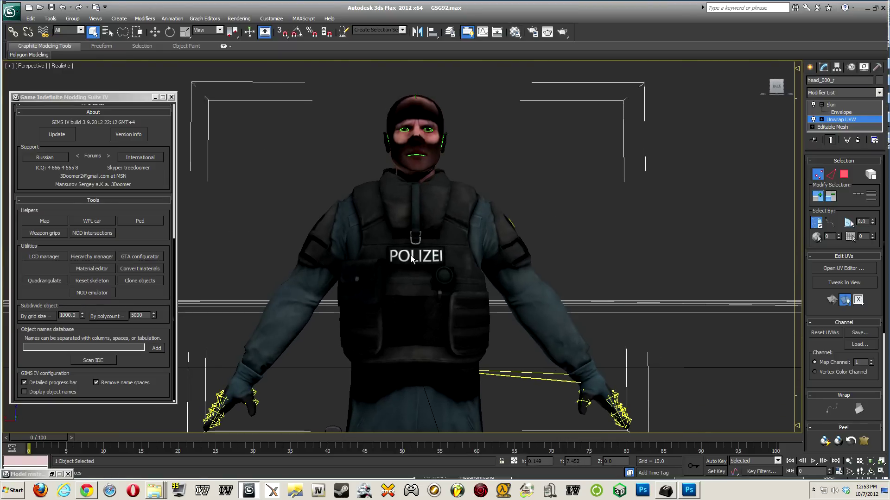
key("Delete")
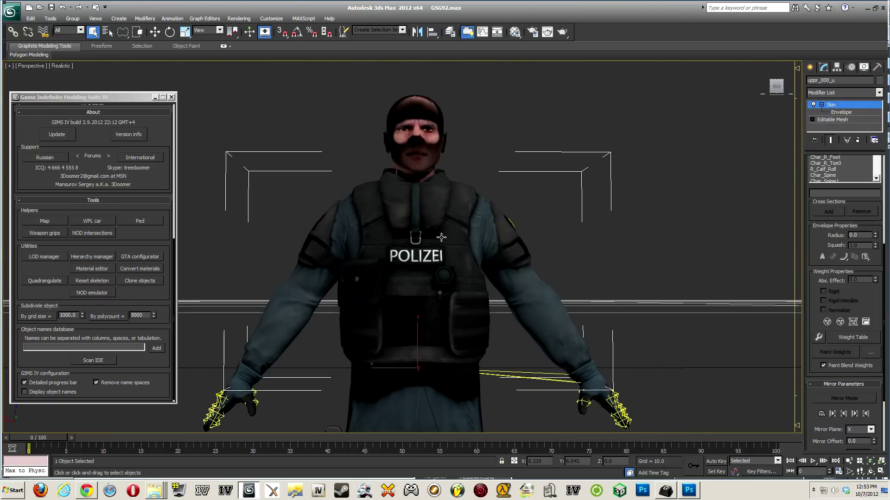
left_click(95, 268)
left_click(426, 142)
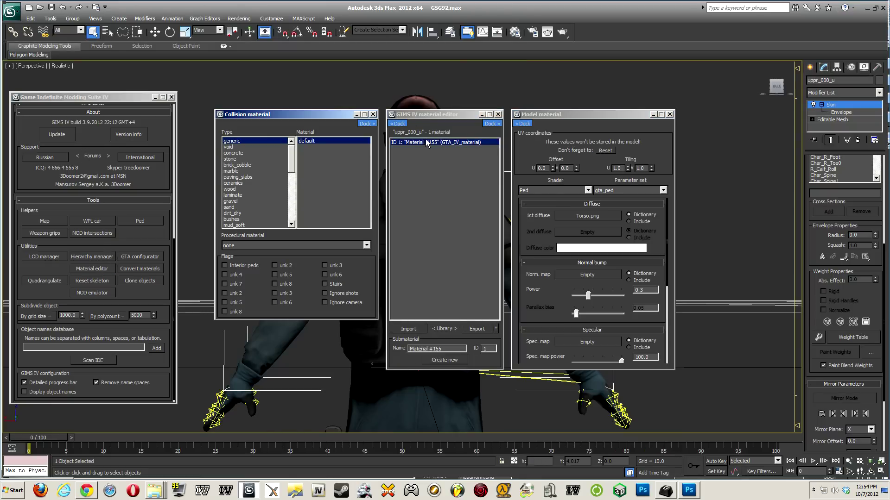
- Assign UpperNorm.png as the torso material's normal map, with power 1.0 and the Include option
left_click(588, 275)
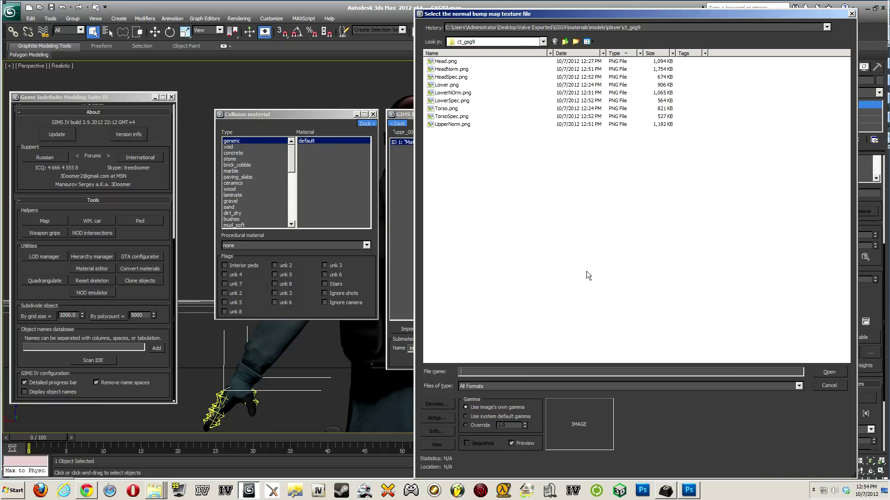
double_click(451, 124)
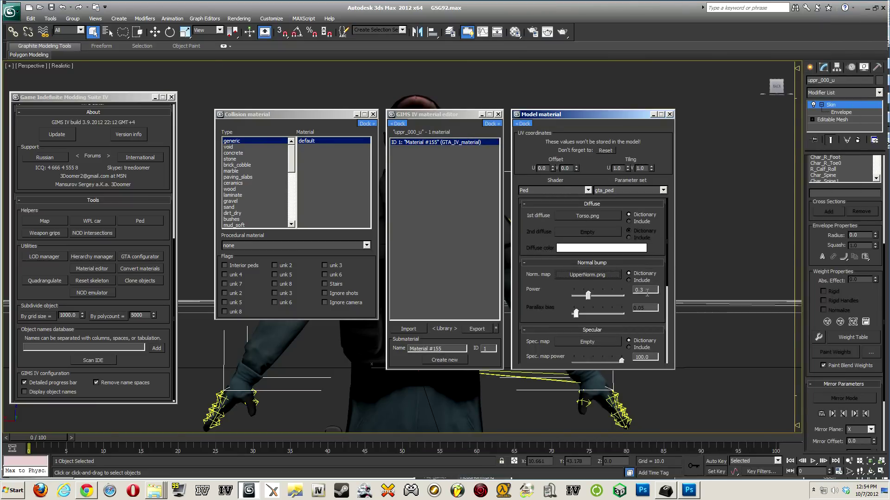
type("1.0")
left_click(637, 280)
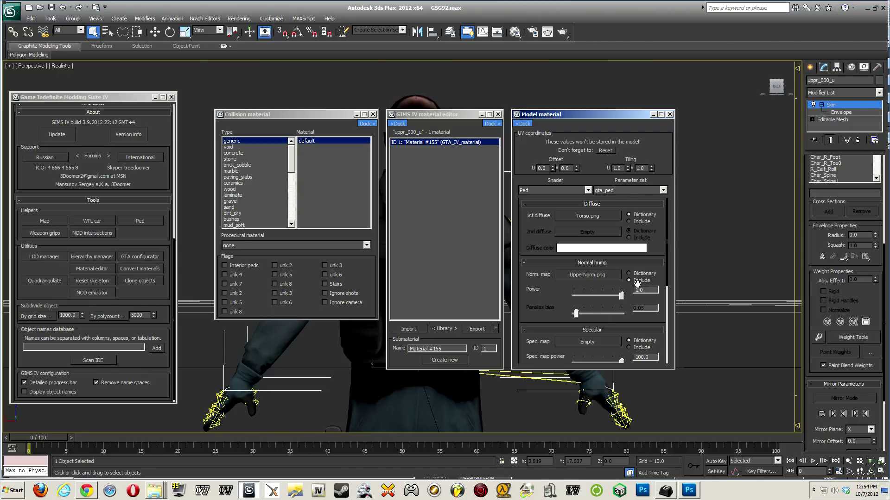
- Assign TorsoSpec.png as the specular map of the torso material
left_click(606, 342)
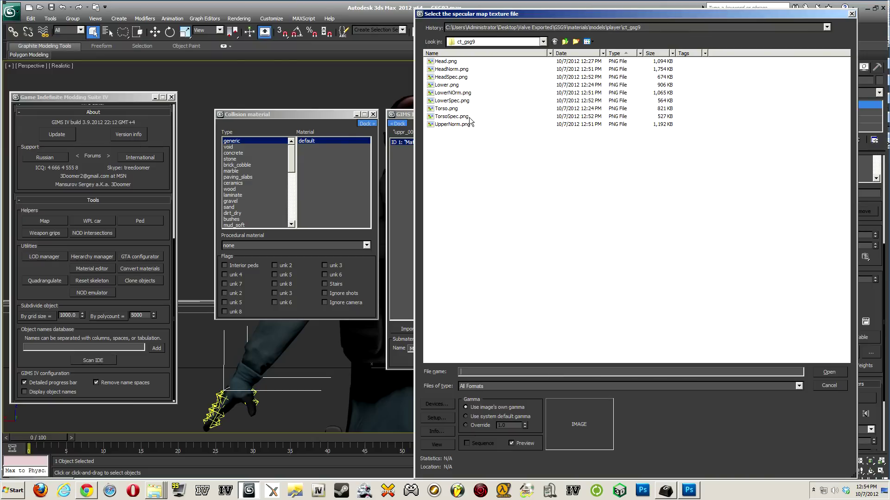
left_click(453, 124)
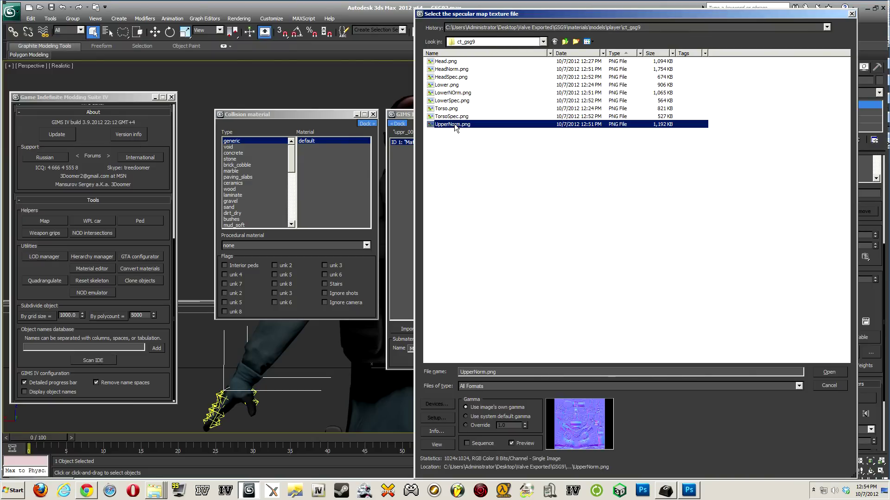
double_click(455, 116)
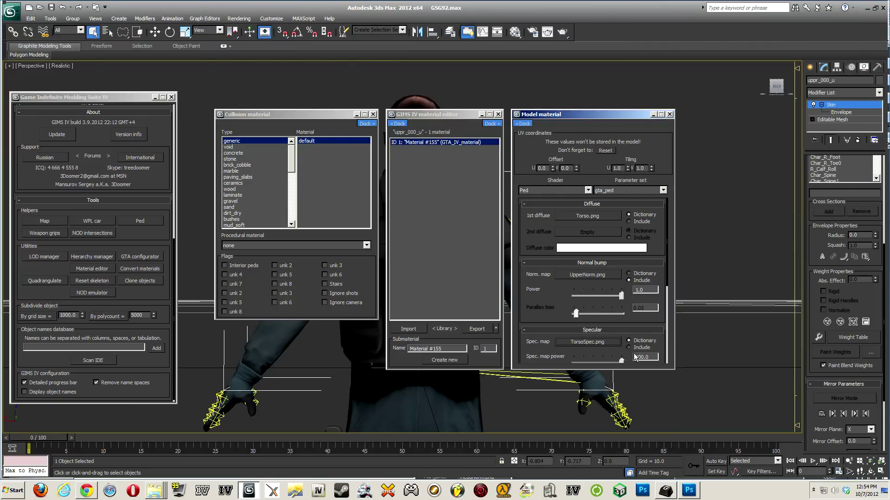
- Set the torso material's specular map power to 32 and its specularity to 0.2
double_click(652, 357)
type("3")
type(".")
scroll(612, 313, "down", 2)
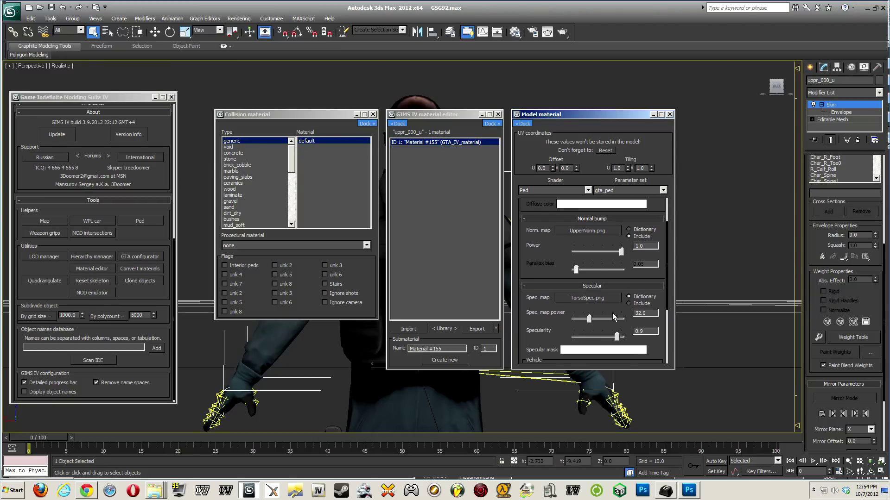
type("0.2")
- Set the torso material's specular mask to a sampled dark grey of value 56 and minimize the material editor
left_click(612, 350)
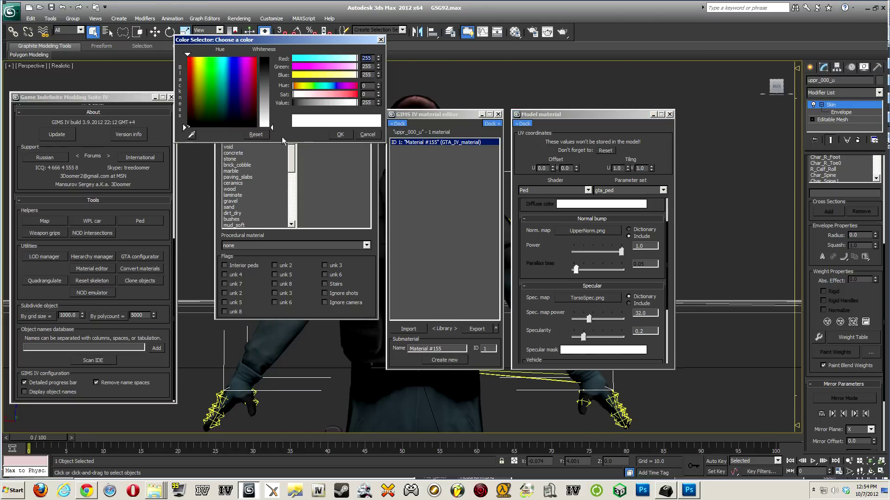
left_click(192, 136)
left_click(203, 181)
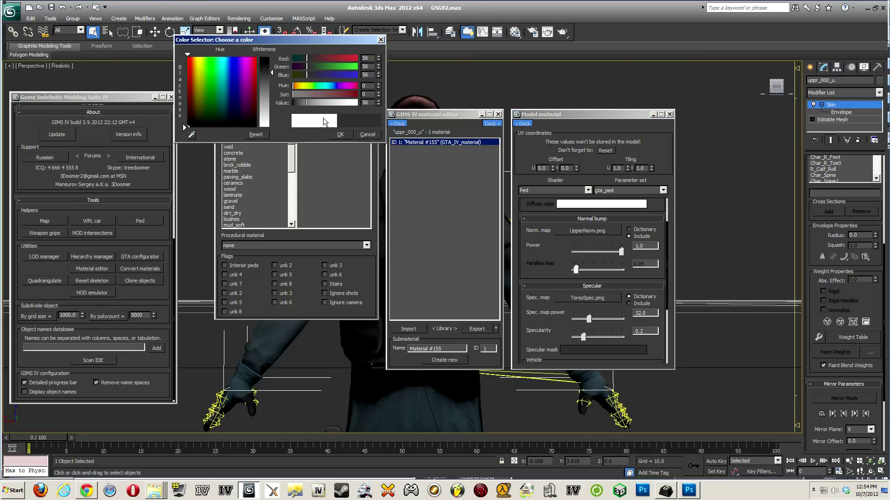
left_click(341, 134)
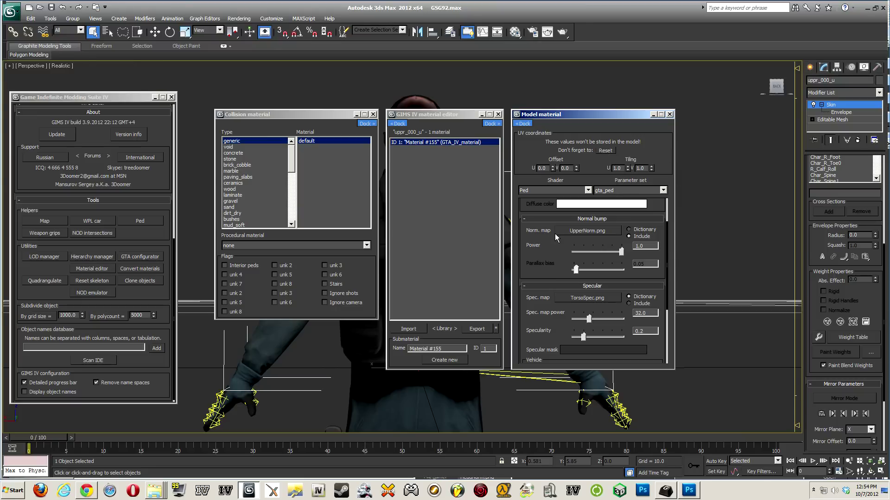
scroll(559, 283, "up", 2)
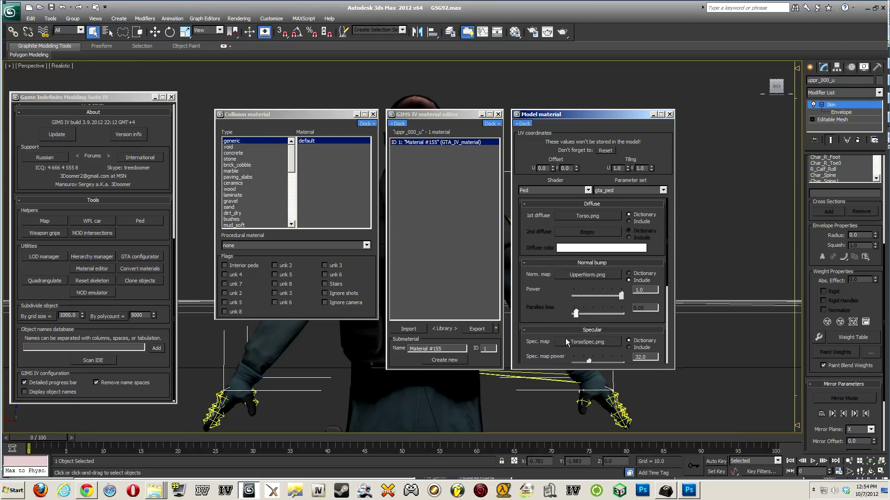
left_click(481, 114)
- Select the character's lower-body mesh and load its Material #175 in the GIMS IV material editor
scroll(456, 207, "up", 5)
left_click(455, 287)
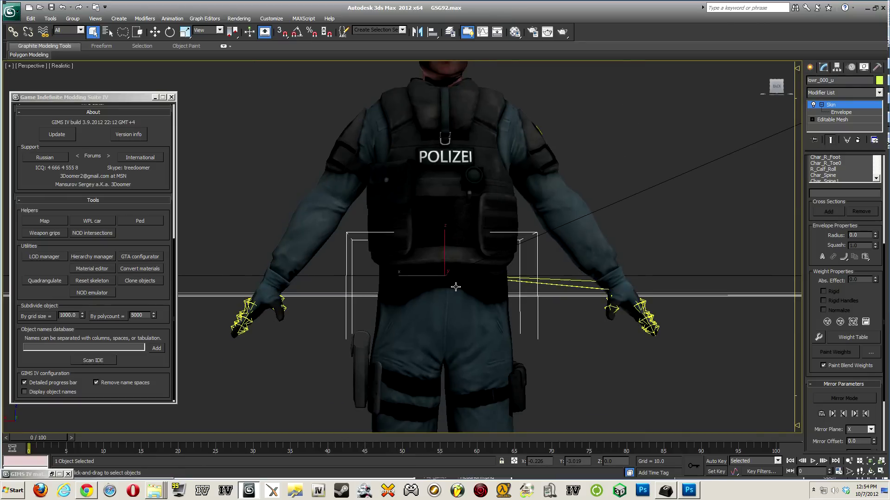
left_click(92, 269)
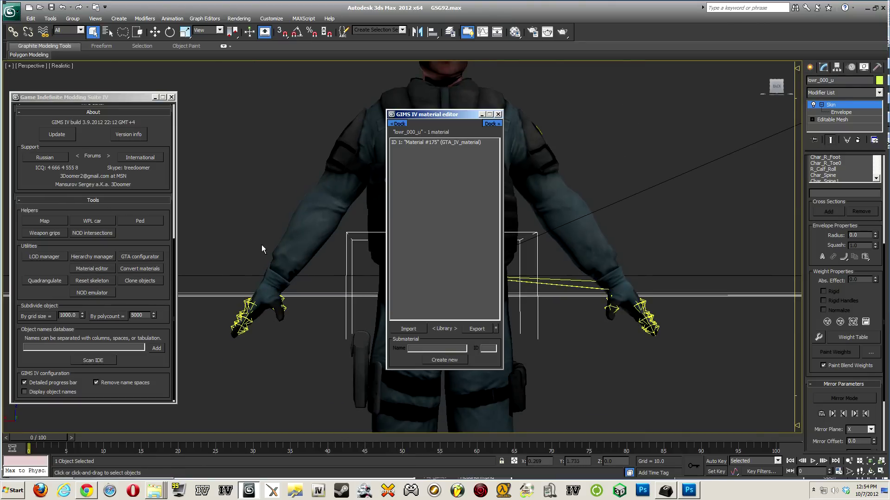
left_click(414, 143)
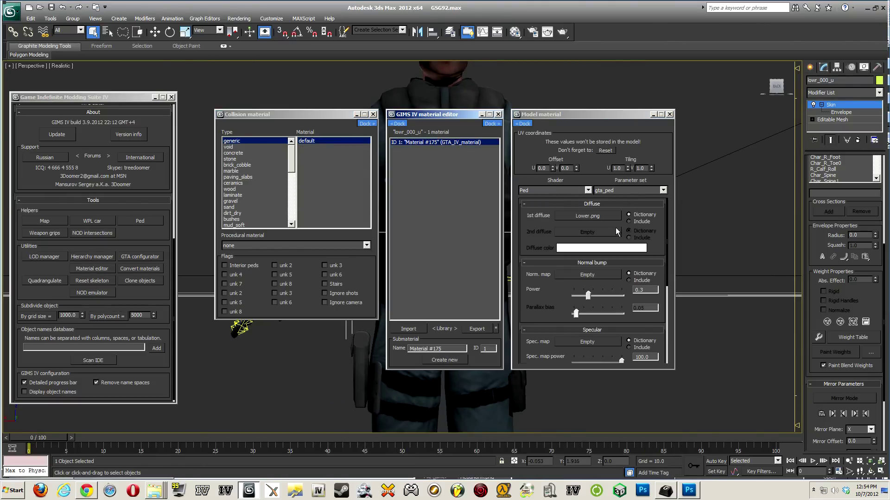
left_click(590, 216)
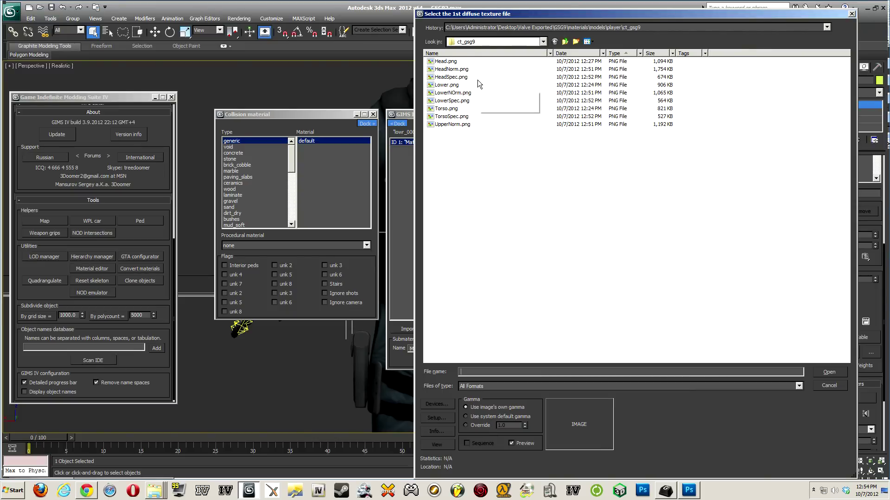
left_click(456, 100)
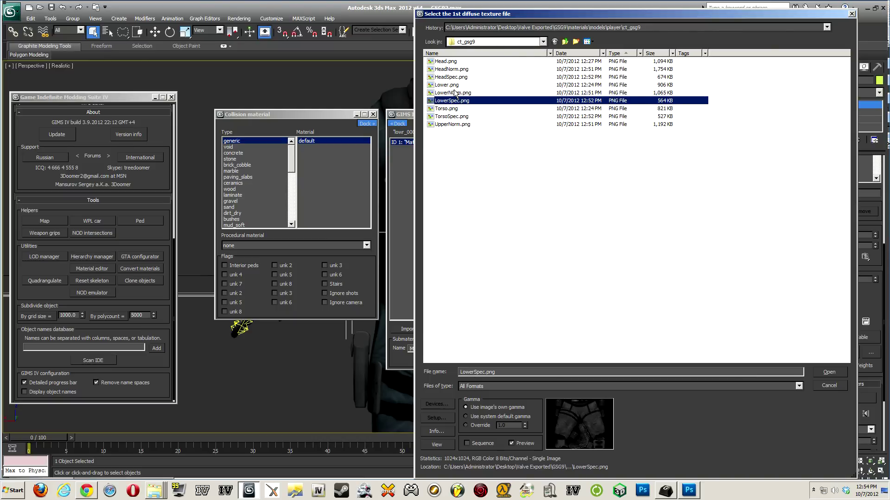
double_click(454, 93)
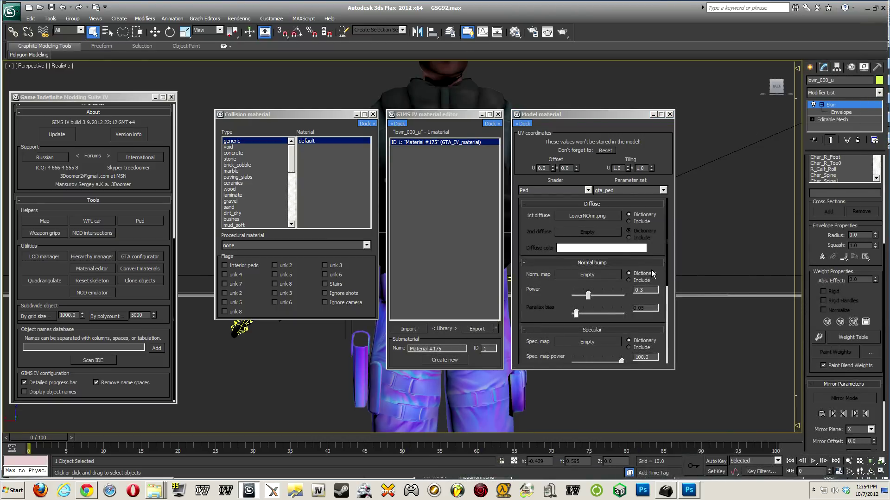
left_click(602, 214)
double_click(453, 92)
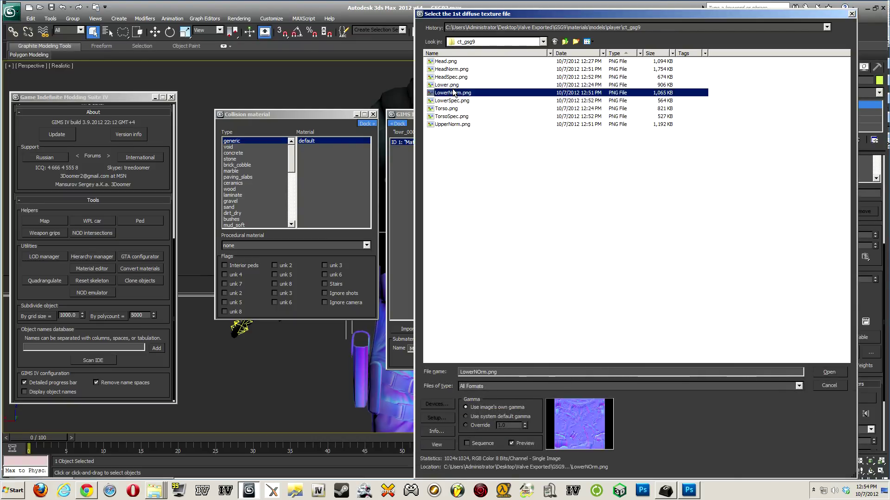
left_click(587, 215)
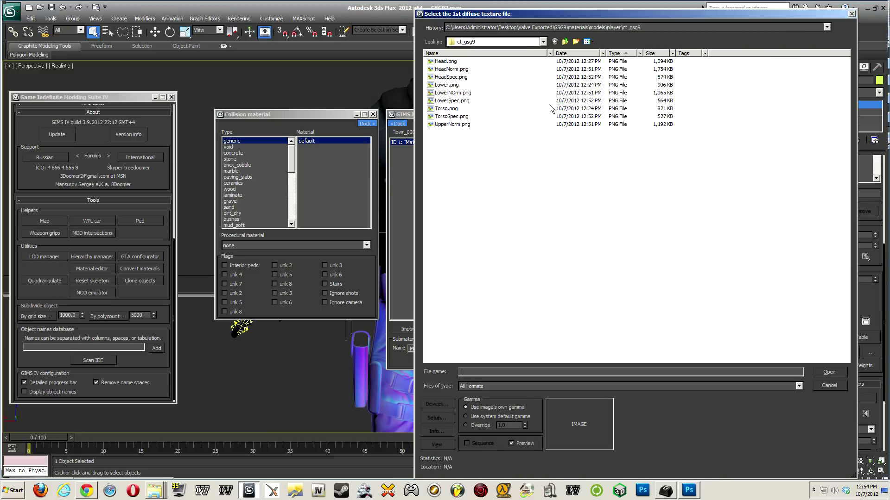
double_click(447, 85)
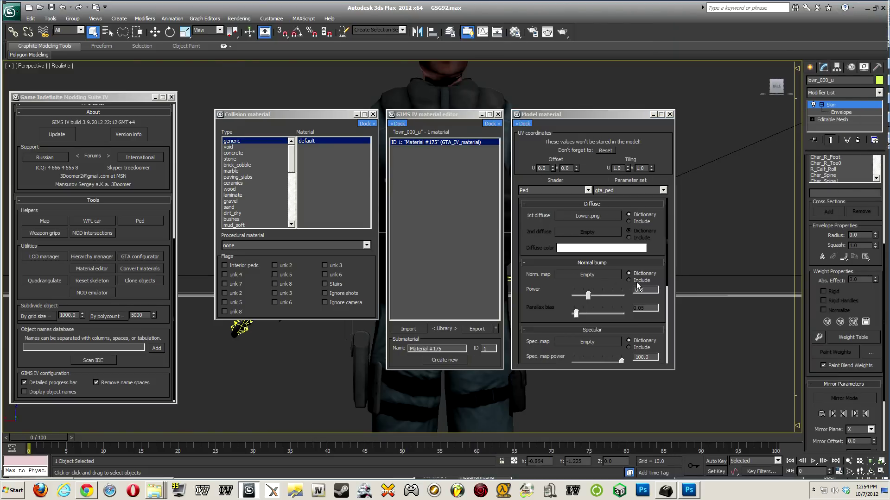
- Assign LowerNOrm.png as the lower-body material's normal map, with power 1.0 and the Include option
left_click(637, 282)
left_click_drag(648, 290, 552, 280)
type("1.0")
left_click(559, 278)
double_click(452, 95)
- Assign LowerSpec.png as the lower-body material's specular map, with specular map power 32 and specularity 0.2
left_click(610, 346)
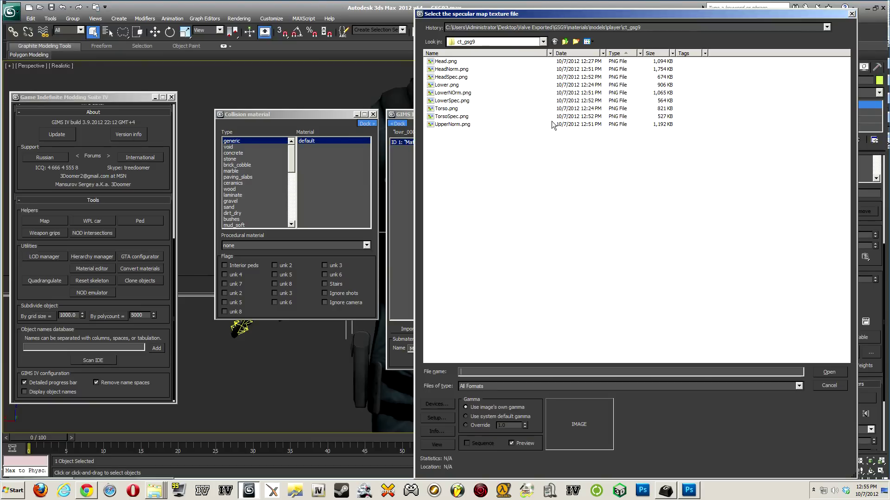
double_click(461, 101)
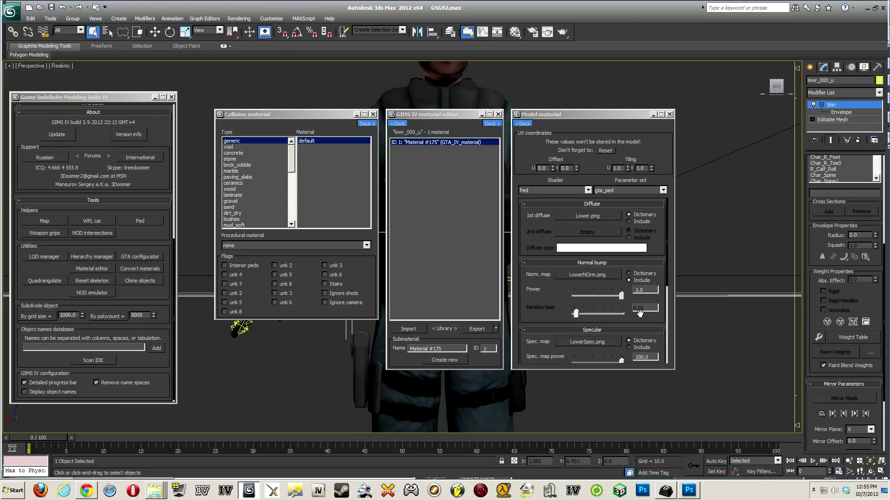
left_click(596, 358)
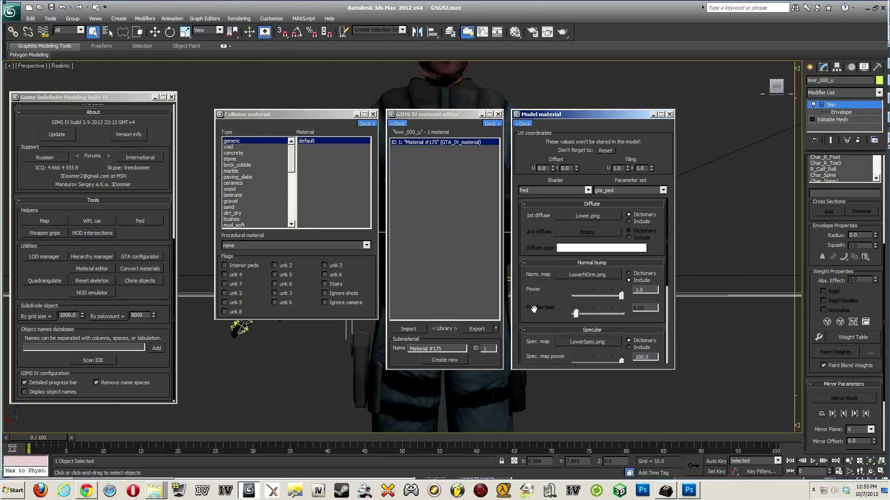
left_click_drag(533, 309, 571, 174)
left_click_drag(655, 224, 576, 225)
type("32.0")
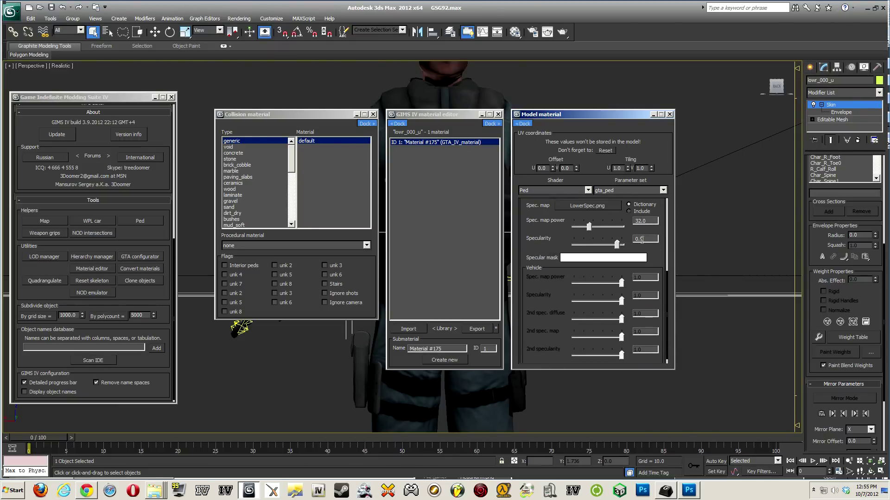
type("2")
- Set the lower-body material's specular mask to a sampled dark grey of value 56 and minimize the material editor
left_click(625, 257)
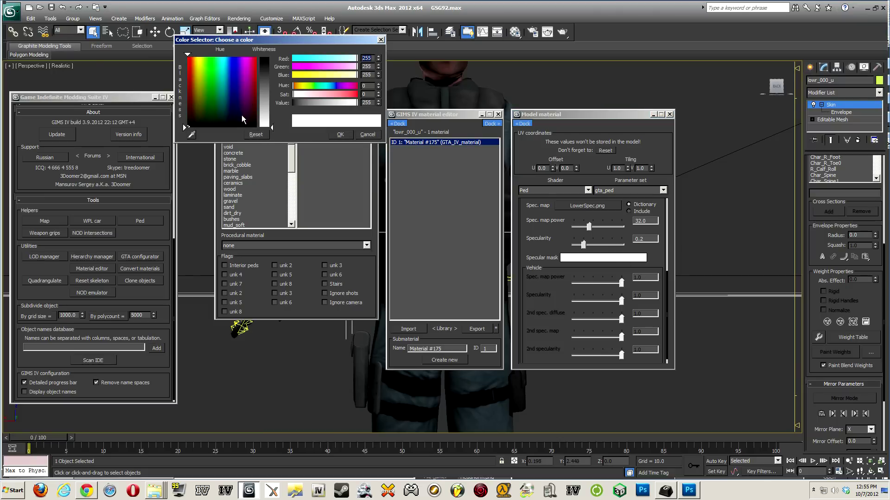
left_click(191, 135)
left_click(202, 176)
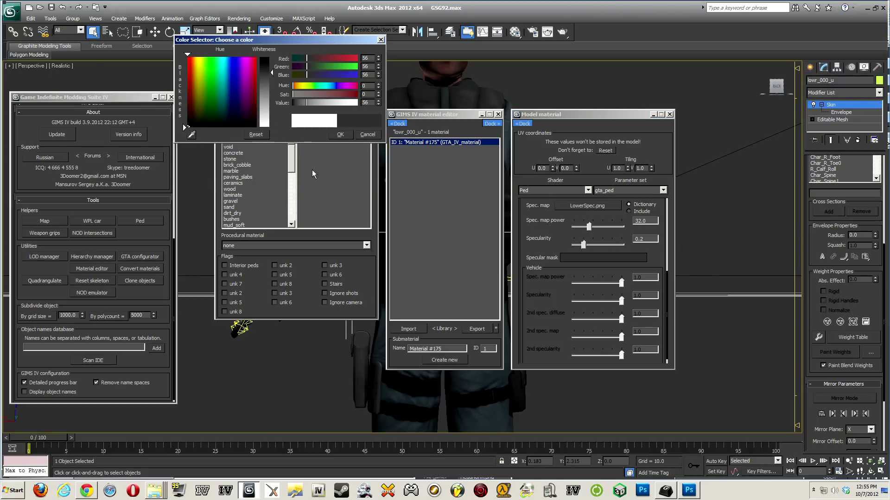
left_click(340, 135)
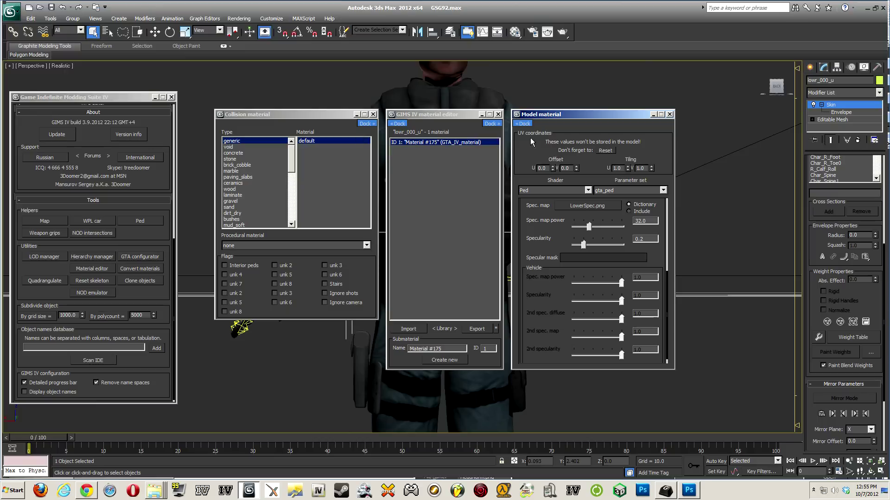
left_click(654, 114)
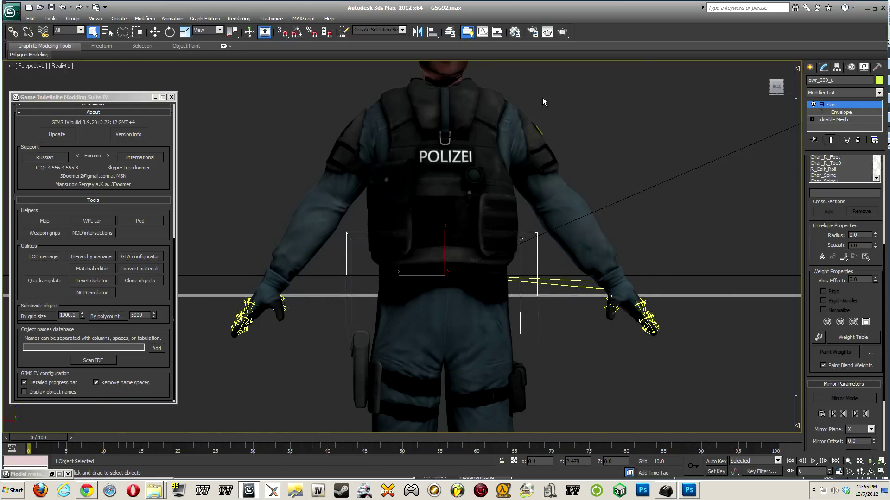
- Start an ODR/ODD export of the character and choose the GTAIVMods2012 folder as the parent location
mouse_move(401, 228)
middle_mouse_down("alt")
mouse_move(399, 168)
mouse_move(405, 245)
middle_mouse_up("alt")
scroll(396, 227, "down", 4)
scroll(397, 222, "up", 2)
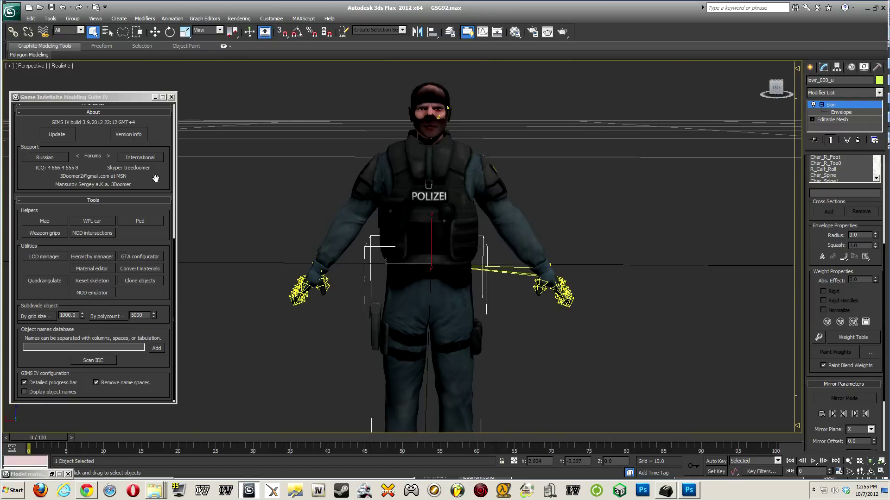
scroll(29, 132, "up", 5)
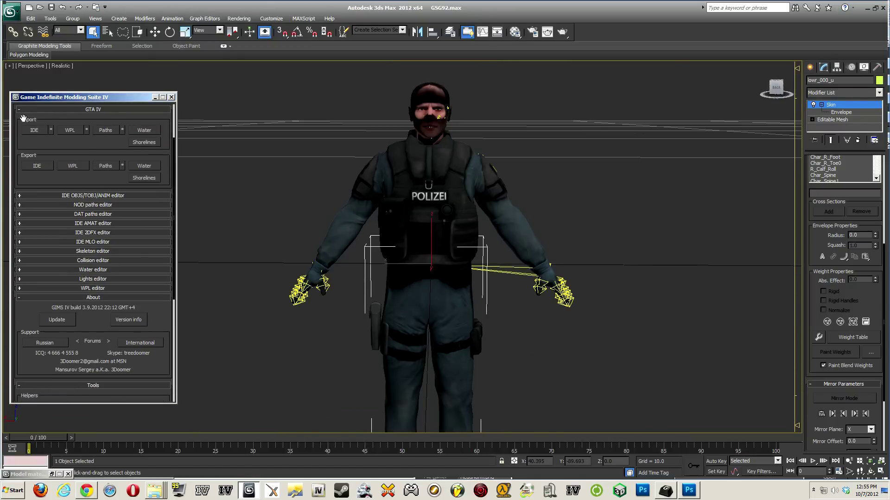
scroll(23, 118, "up", 1)
left_click(34, 133)
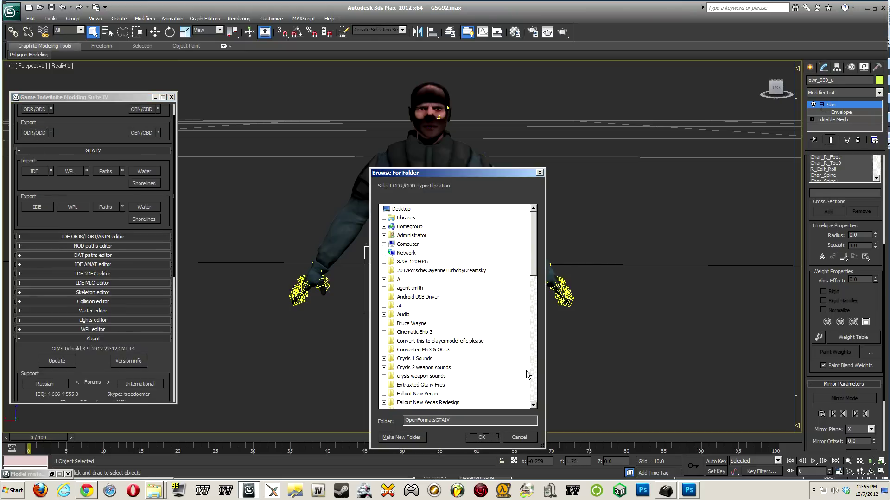
left_click_drag(532, 273, 532, 291)
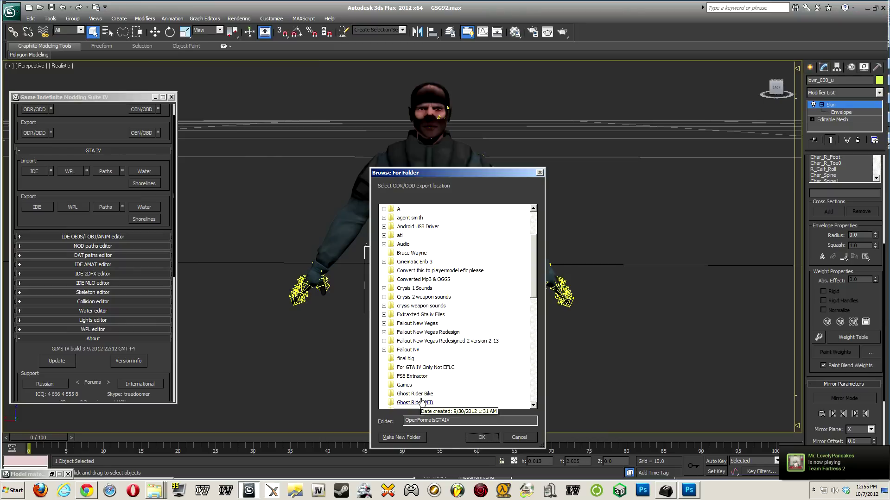
left_click_drag(534, 284, 535, 302)
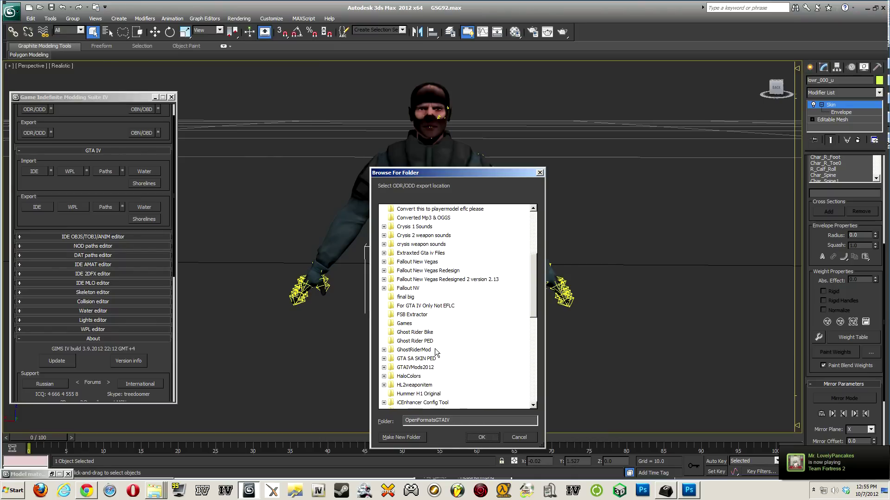
left_click(426, 367)
scroll(413, 410, "down", 3)
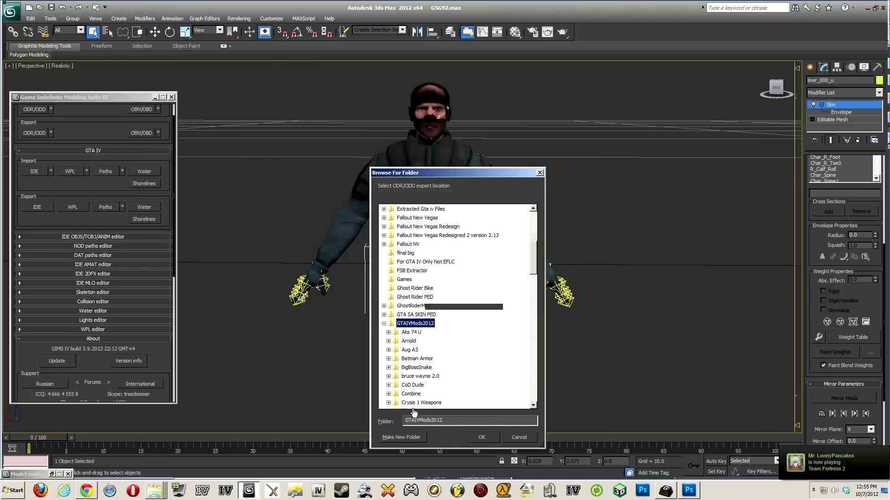
- Create a folder named GSG9 inside GTAIVMods2012 and export the model into it
left_click(413, 440)
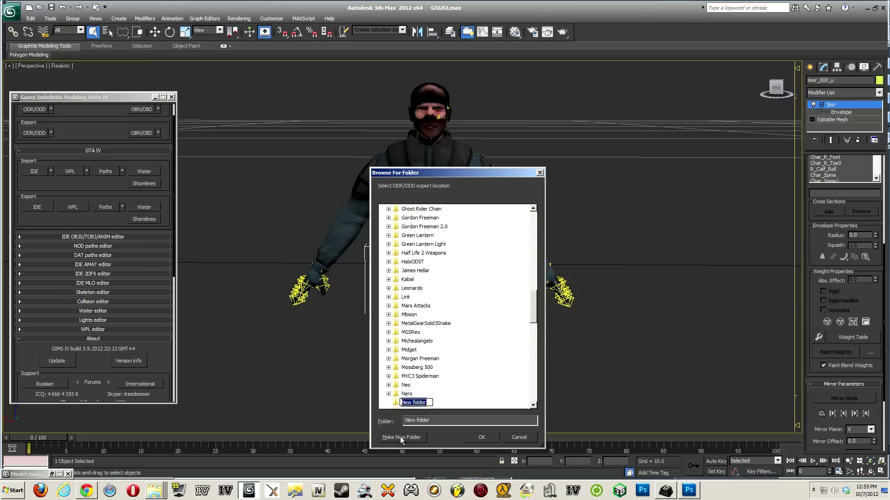
type("GS")
type("G8")
key("Return")
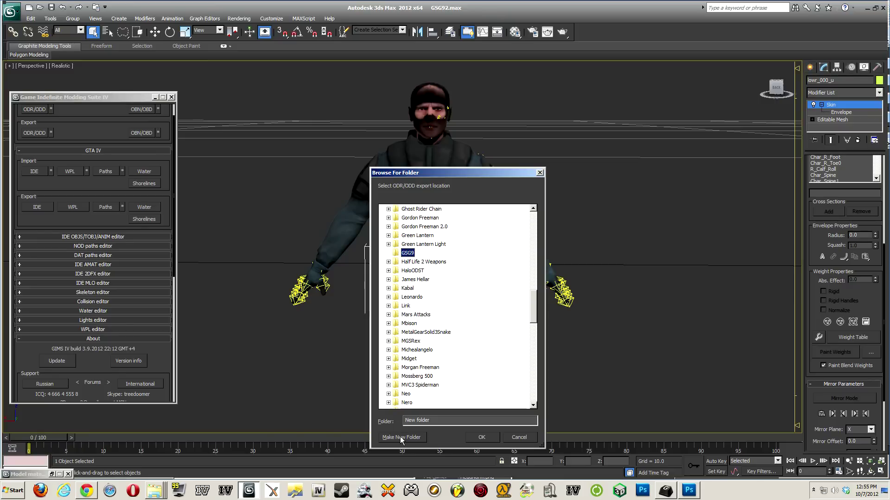
left_click(482, 437)
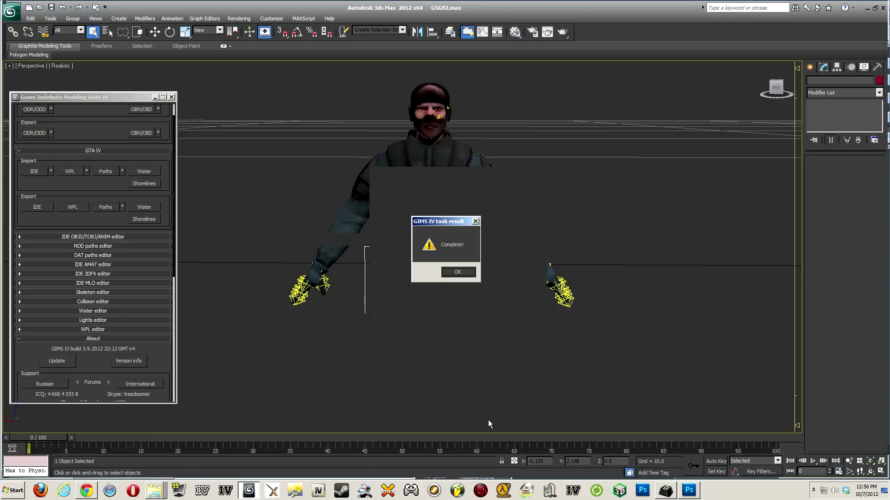
left_click(457, 272)
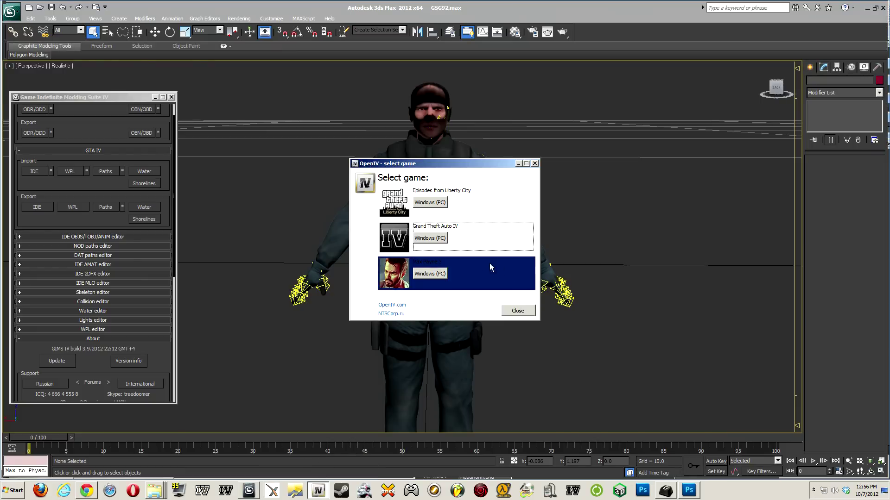
- Switch to OpenIV and launch two instances of it for Grand Theft Auto IV on Windows (PC)
left_click(426, 241)
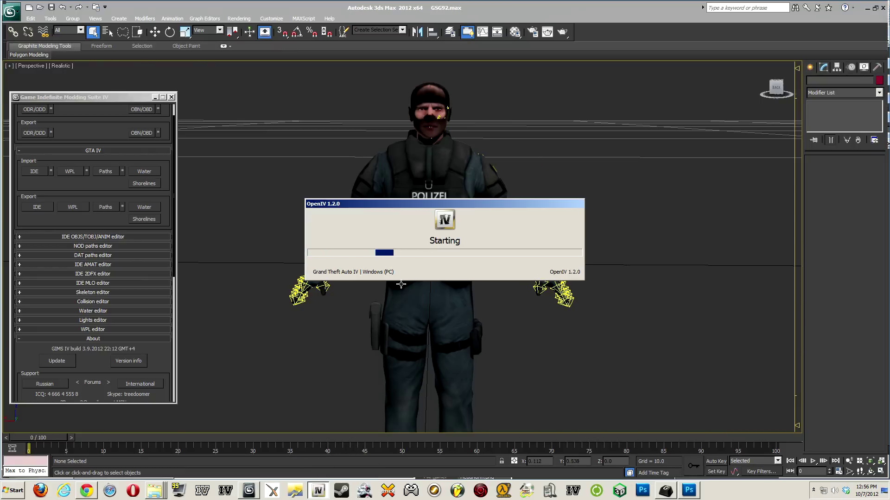
right_click(318, 490)
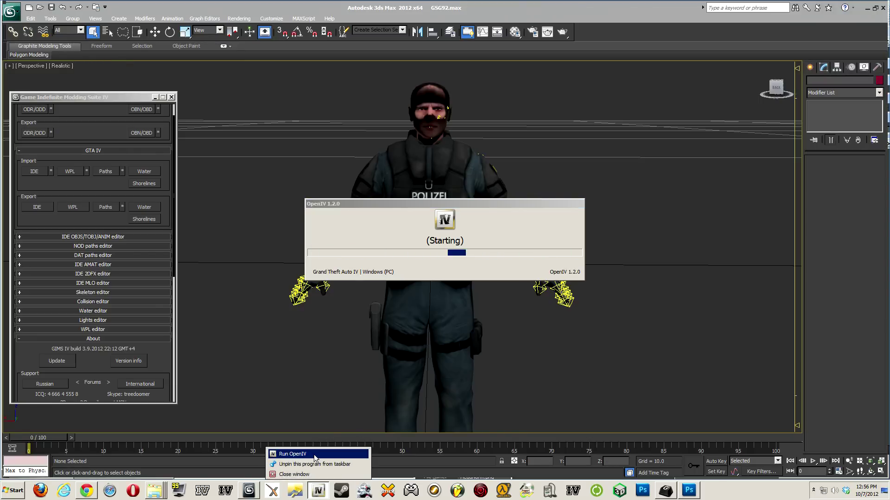
left_click(315, 455)
left_click(439, 241)
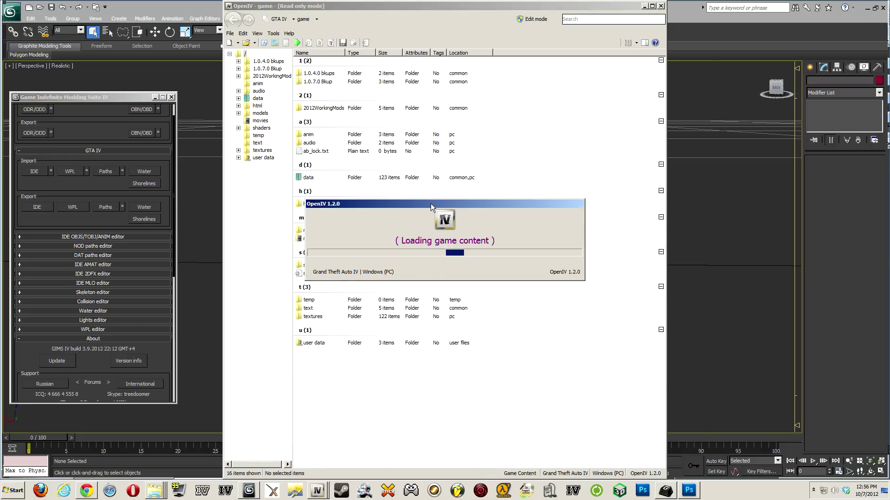
- Arrange the two OpenIV windows side by side
left_click(230, 34)
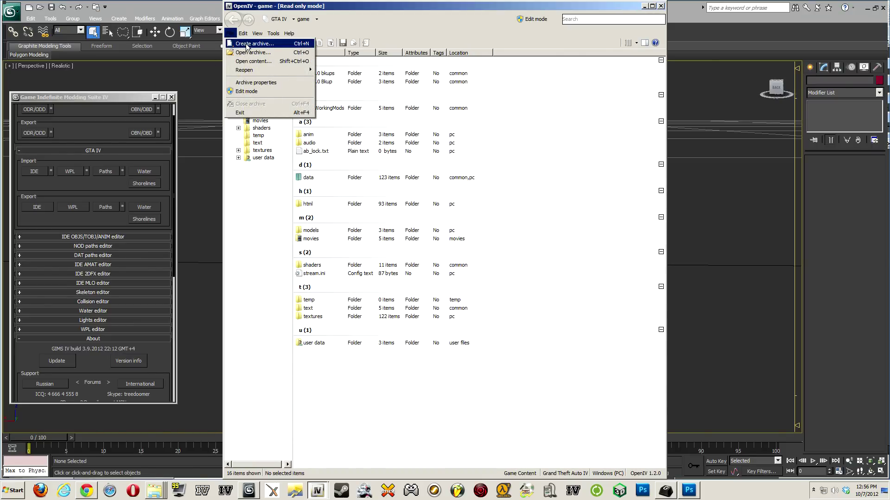
left_click(260, 63)
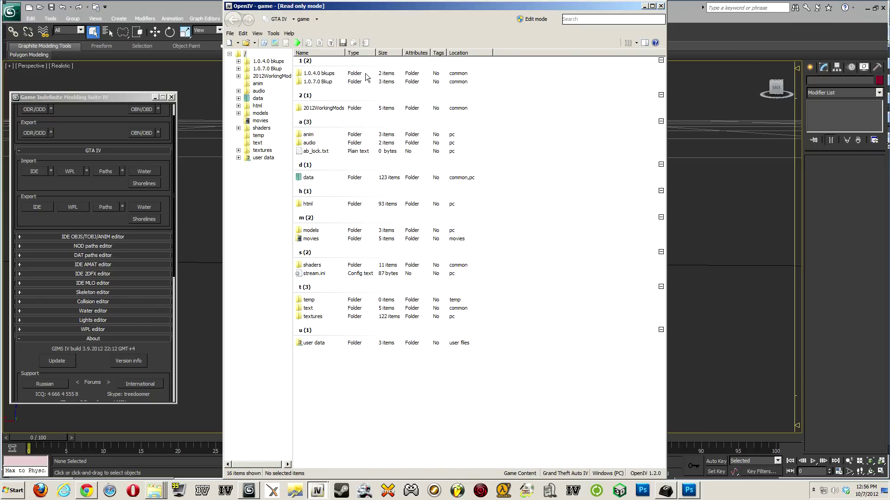
left_click_drag(316, 7, 175, 17)
left_click_drag(501, 6, 700, 14)
- Create a version 3 GTA IMG archive named New2 in the OpenFormatsGTAIV folder and accept editing mode
left_click(434, 41)
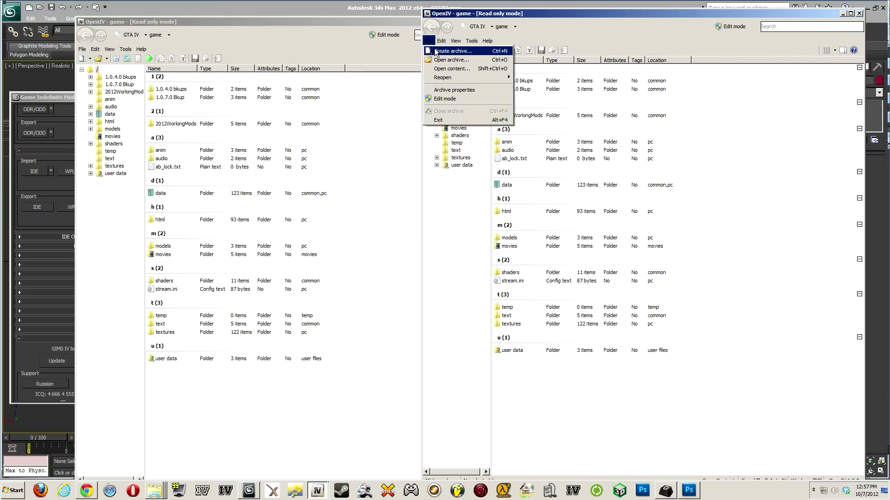
left_click(445, 51)
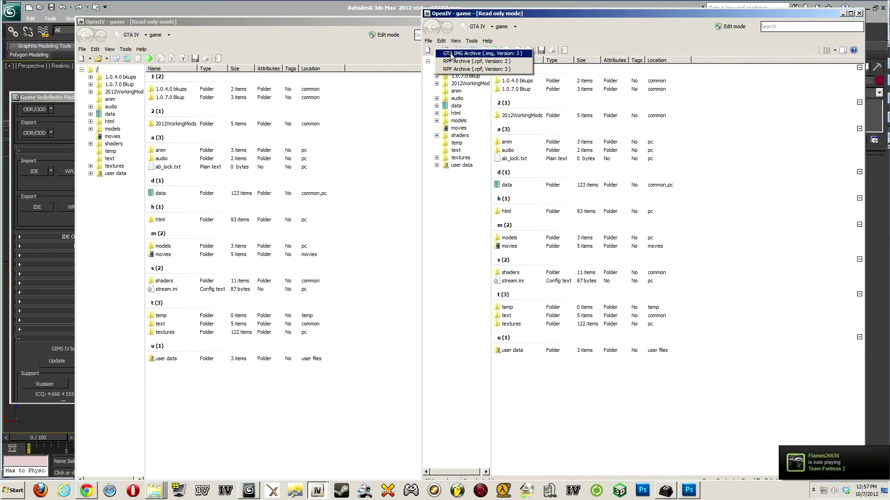
left_click(471, 55)
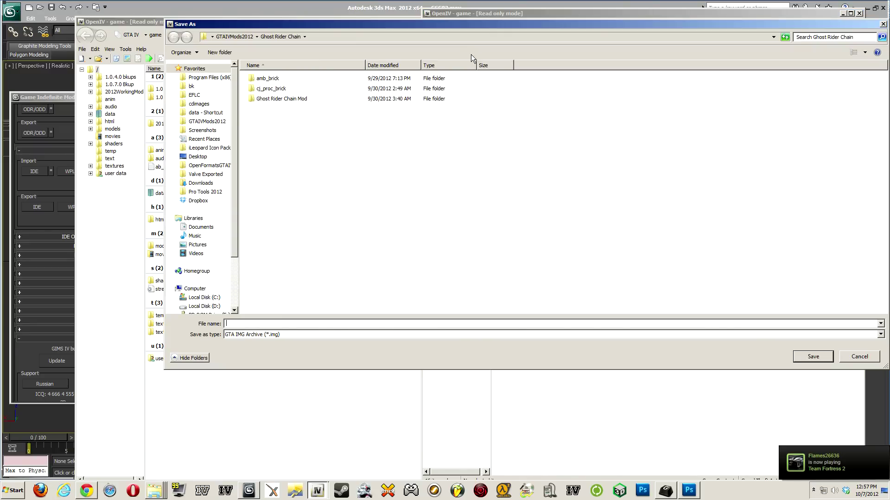
left_click(208, 165)
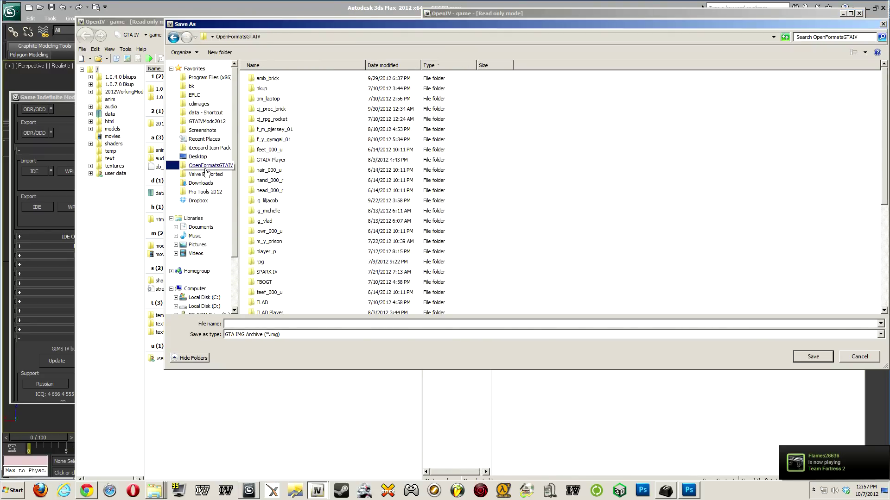
scroll(580, 218, "down", 6)
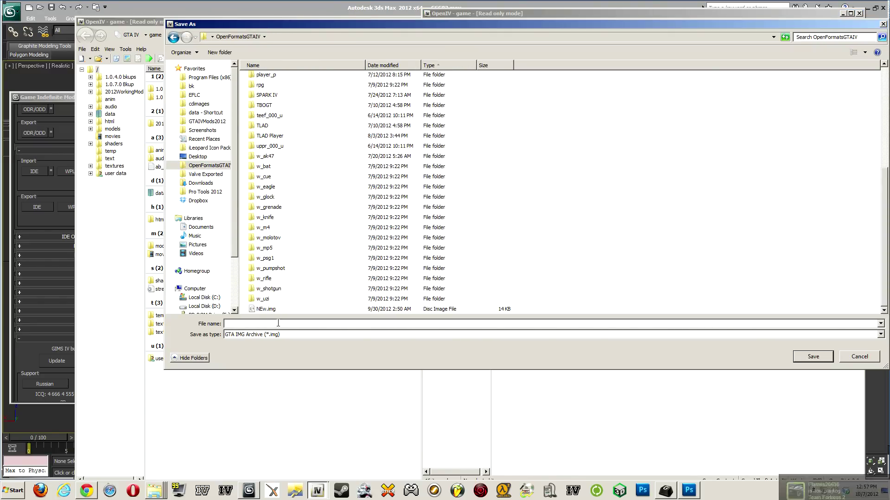
type("N")
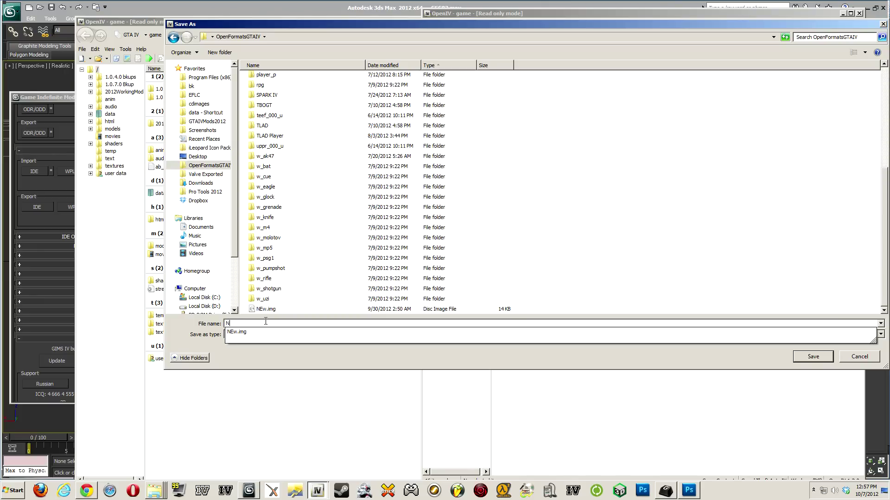
type("ew2")
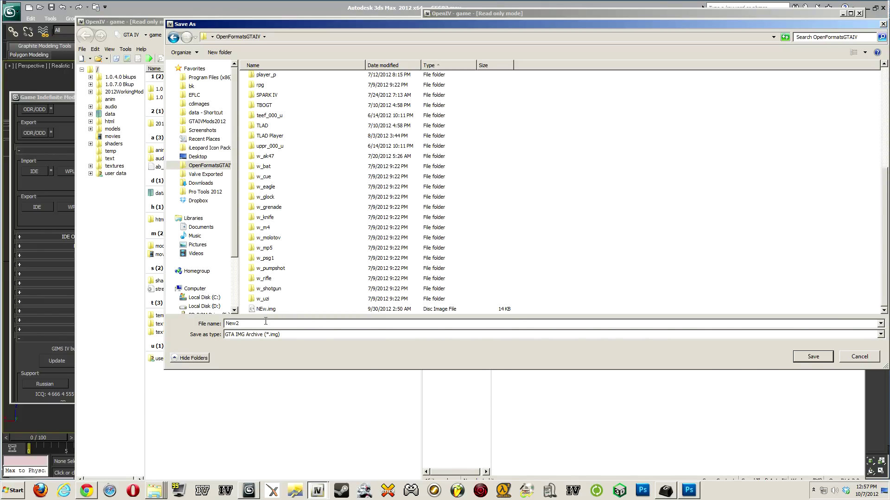
key("Return")
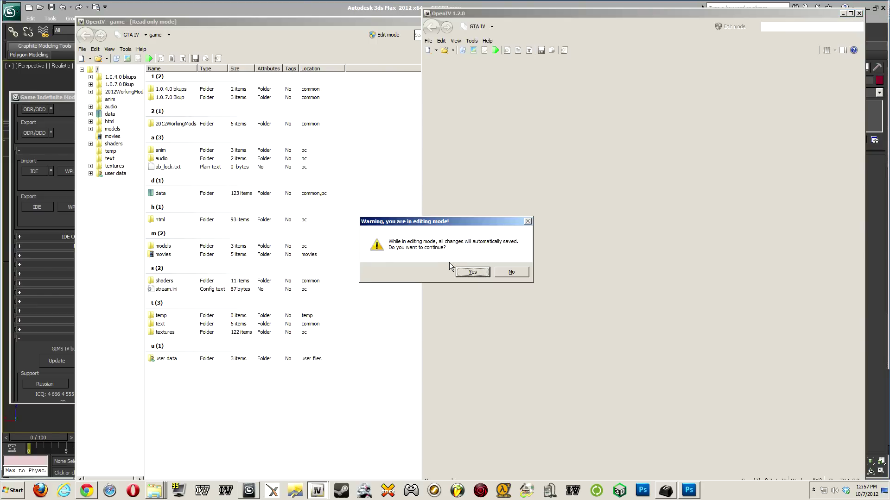
left_click(472, 272)
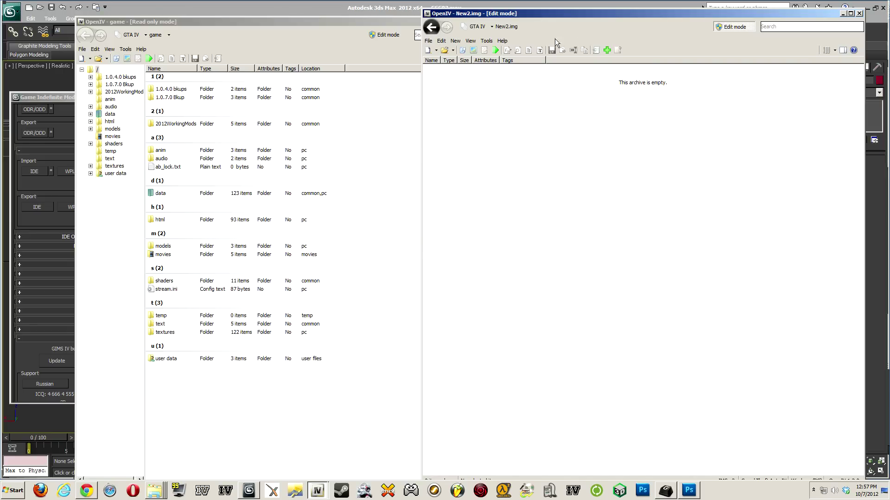
- Import the openFormats model m_y_prison.odd from GTAIVMods2012\GSG9 into the New2.img archive
left_click(456, 41)
left_click(460, 50)
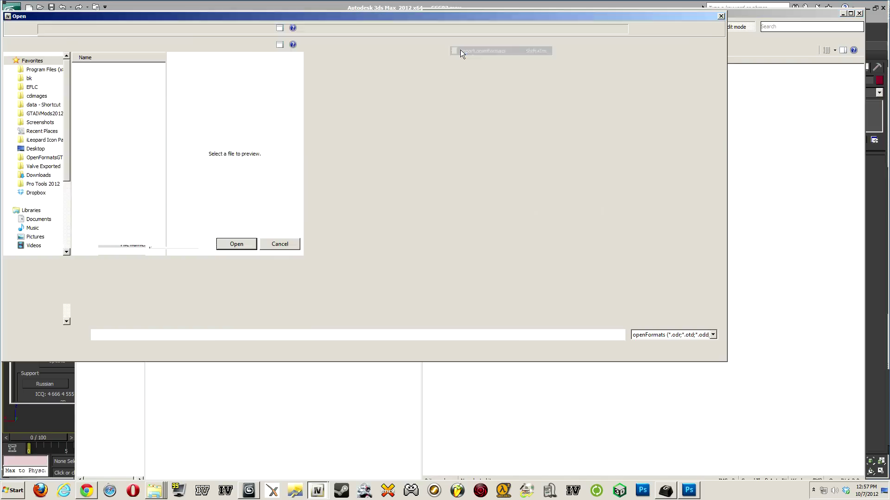
left_click(45, 113)
double_click(93, 71)
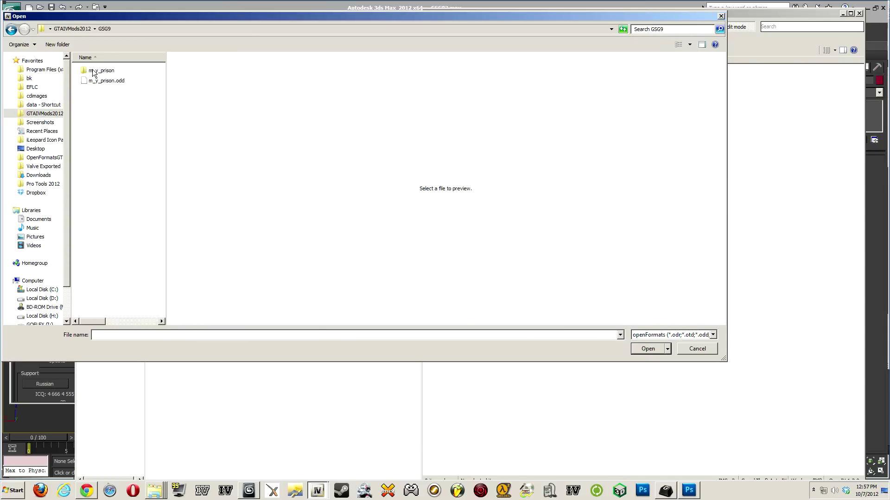
left_click(108, 81)
double_click(108, 81)
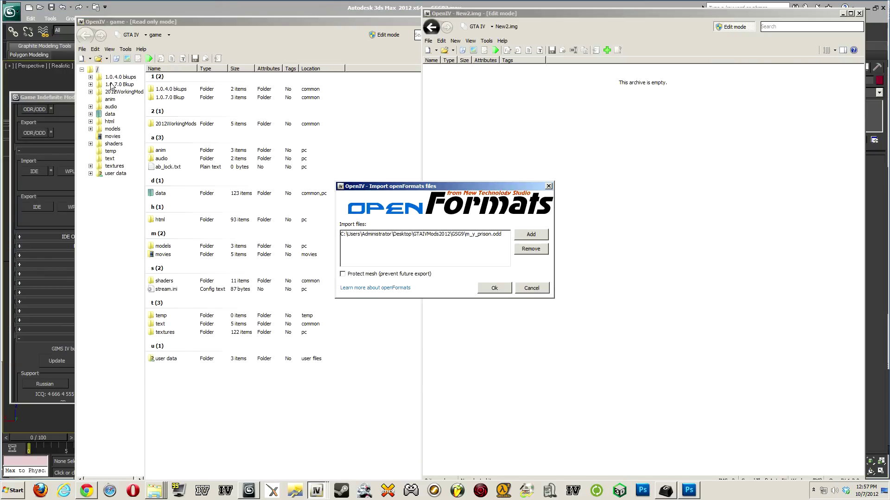
left_click(494, 288)
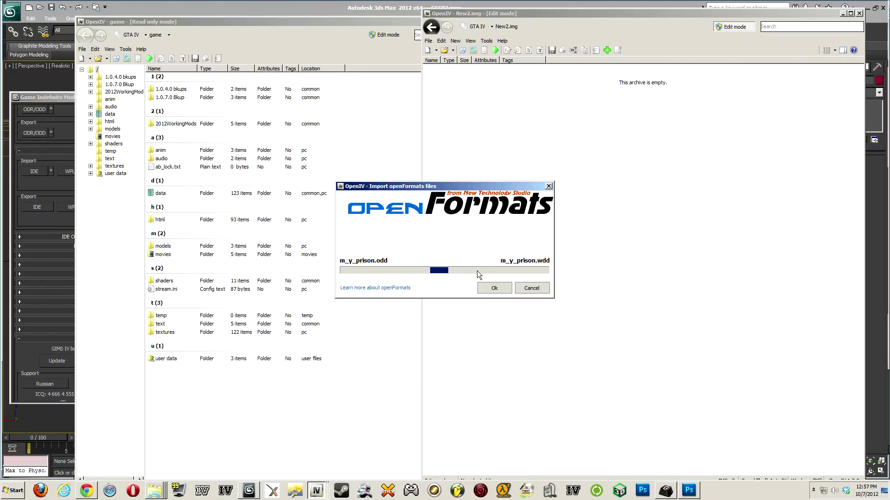
left_click(82, 49)
left_click(108, 68)
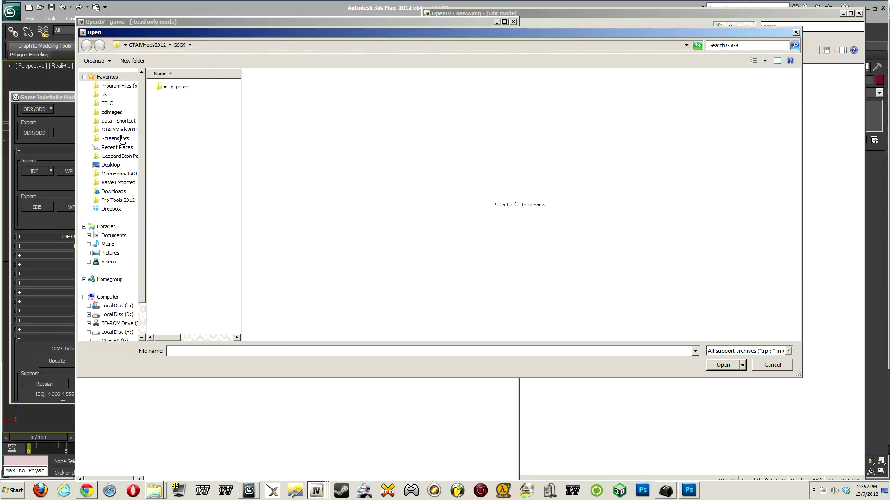
key("Escape")
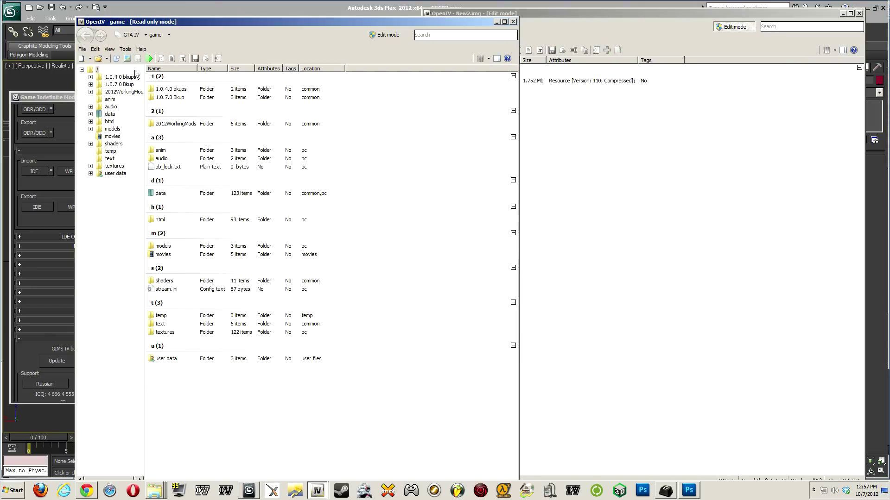
- In the other OpenIV window, open componentpeds.img from models/cdimages and enable edit mode for it
double_click(177, 248)
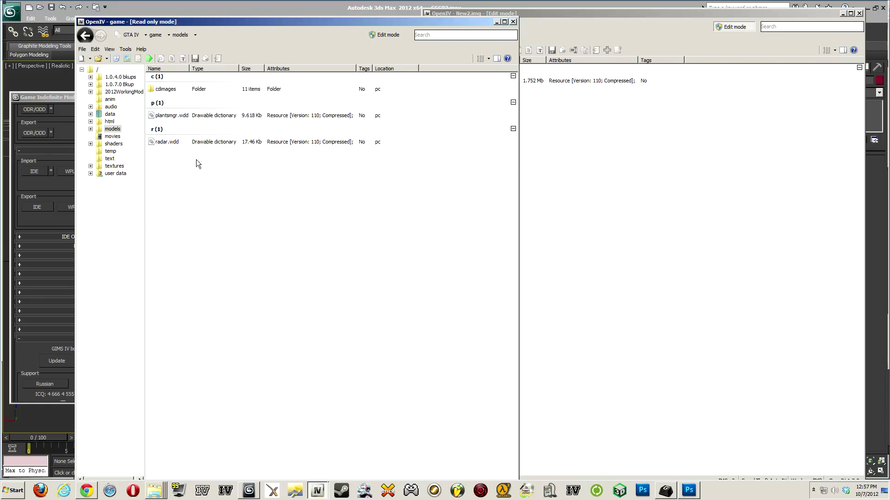
double_click(172, 89)
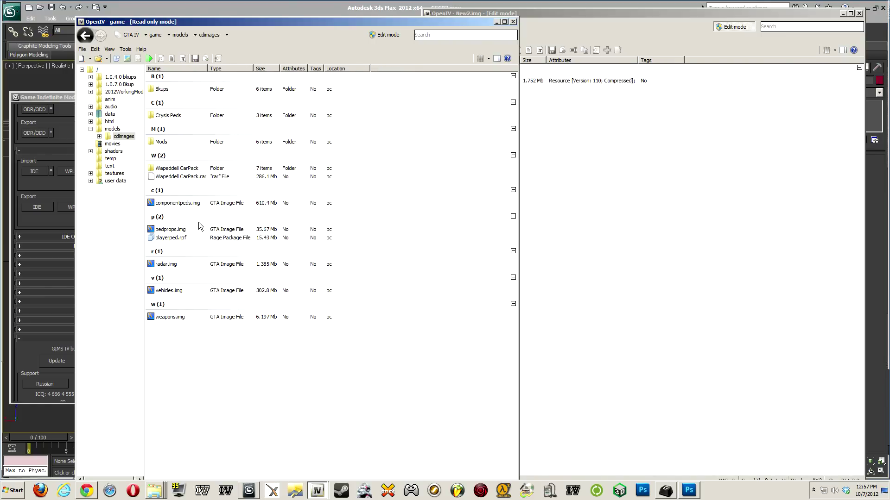
left_click(178, 204)
double_click(176, 204)
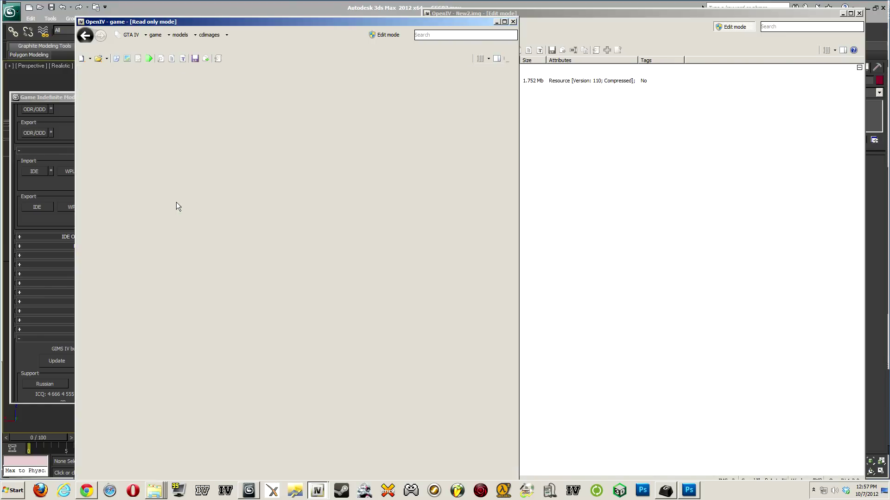
left_click(449, 30)
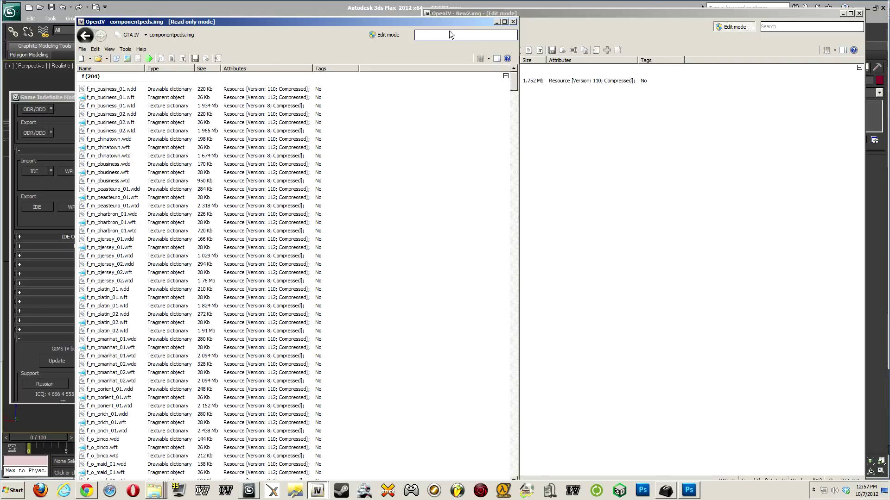
left_click(386, 35)
left_click(486, 272)
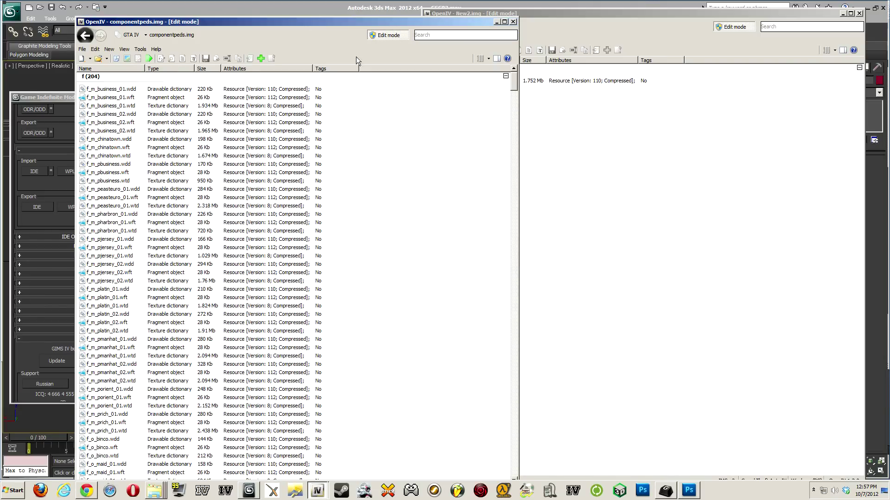
left_click(260, 59)
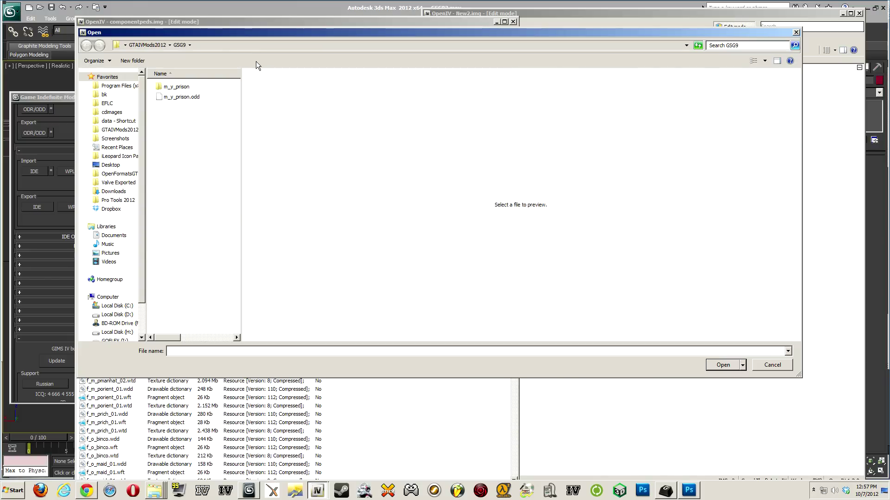
key("Escape")
- Extract m_y_prison.wdd from New2.img into the GSG9 folder inside GTAIVMods2012
left_click(606, 116)
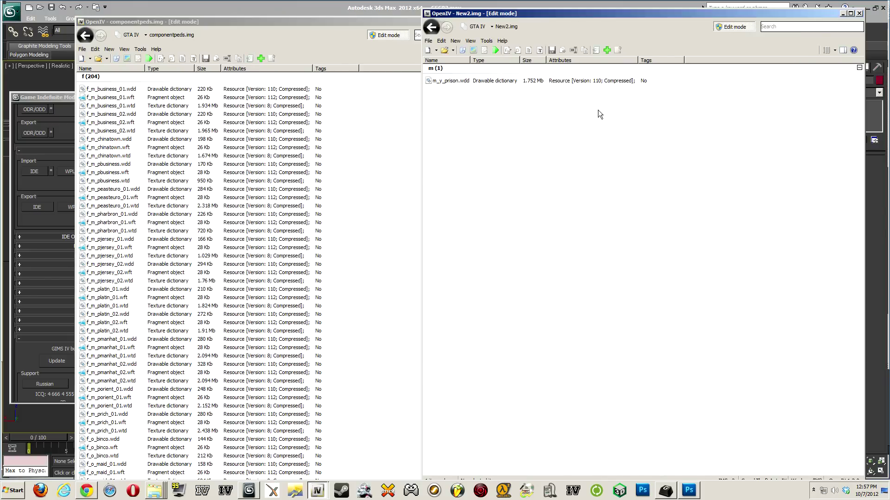
left_click_drag(522, 97, 526, 85)
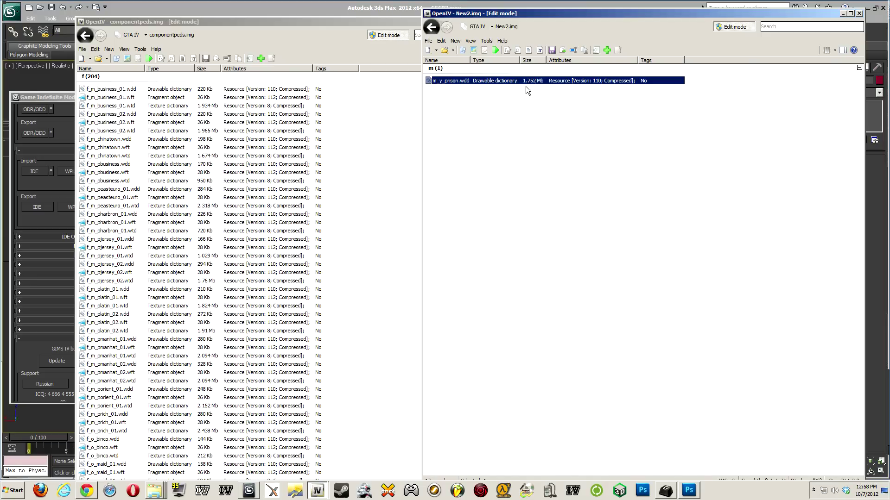
key("ctrl+e")
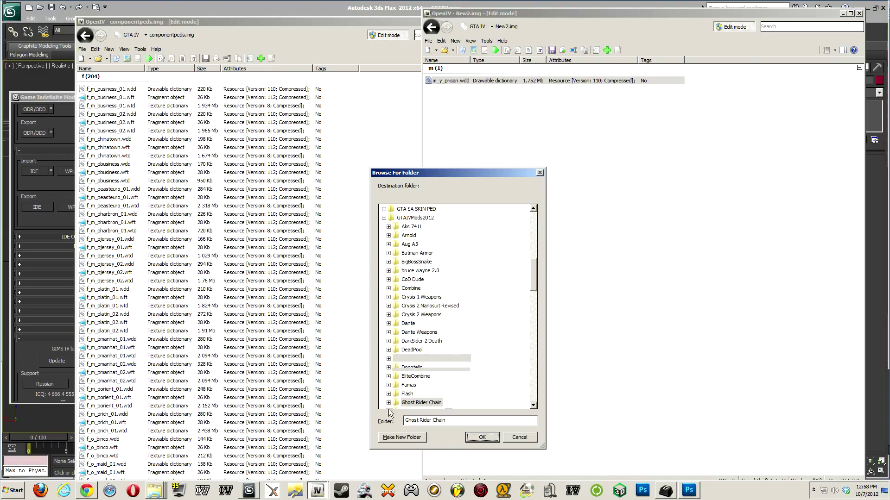
left_click_drag(532, 279, 527, 301)
double_click(408, 315)
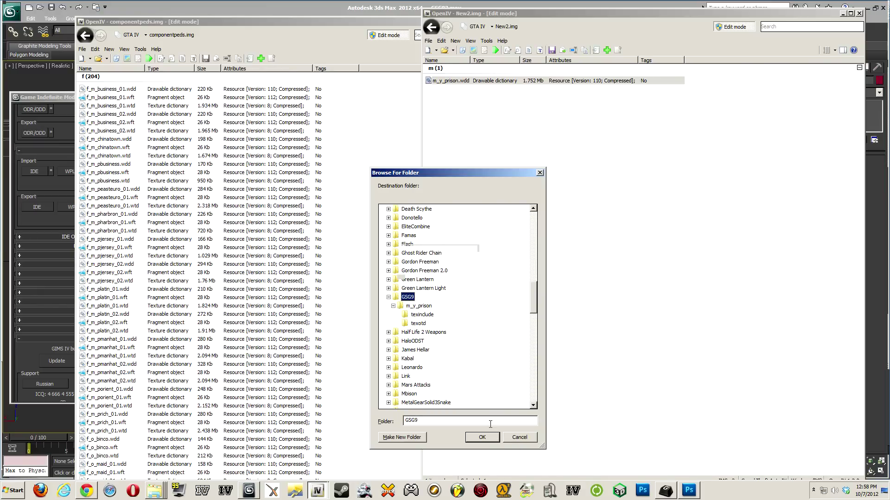
left_click(485, 438)
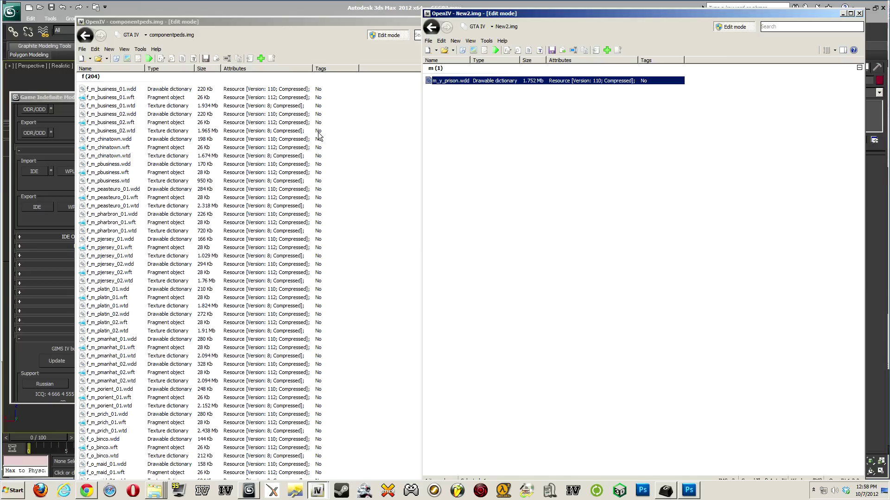